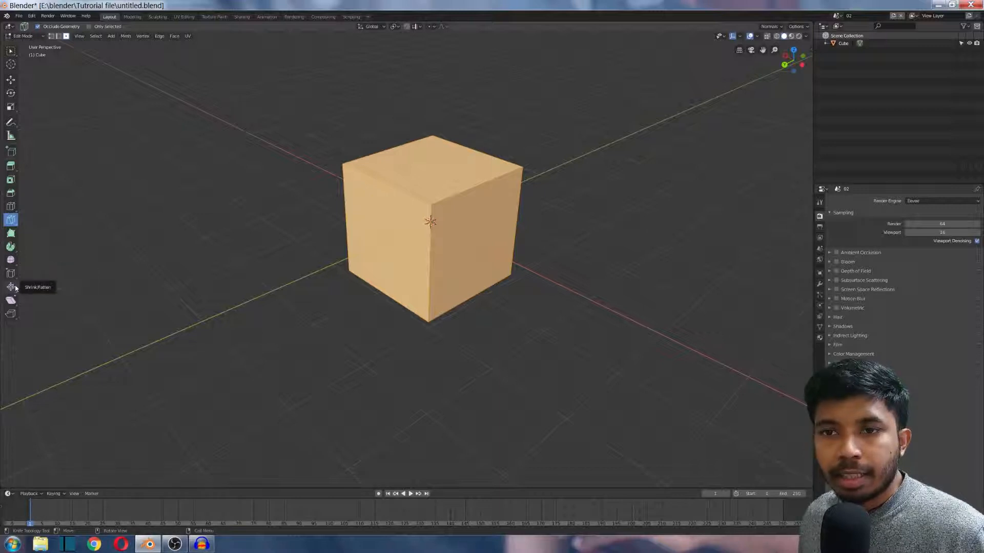
# - Select the cube and open it in Edit Mode in front orthographic view with the Spin tool active
pyautogui.click(11, 246)
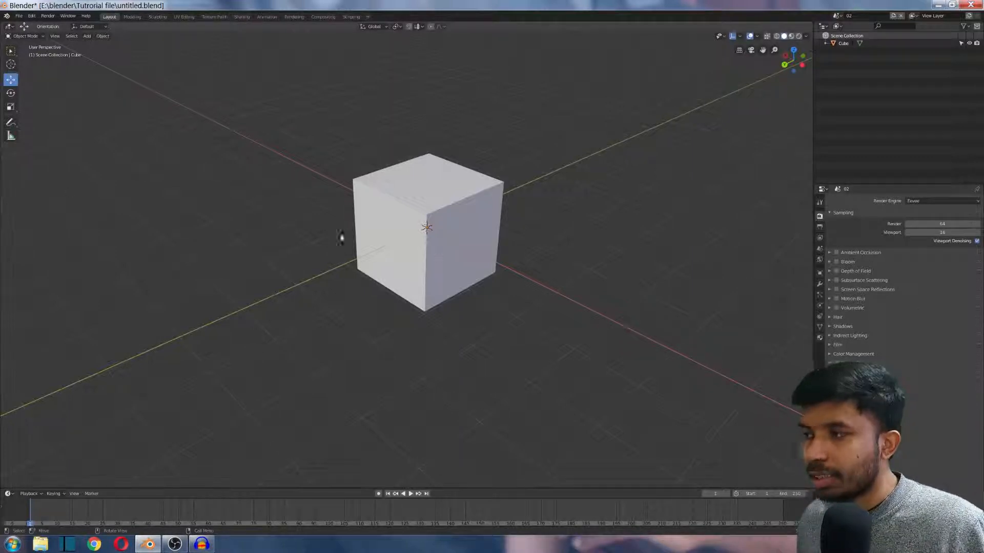
pyautogui.scroll(-4, 400, 252)
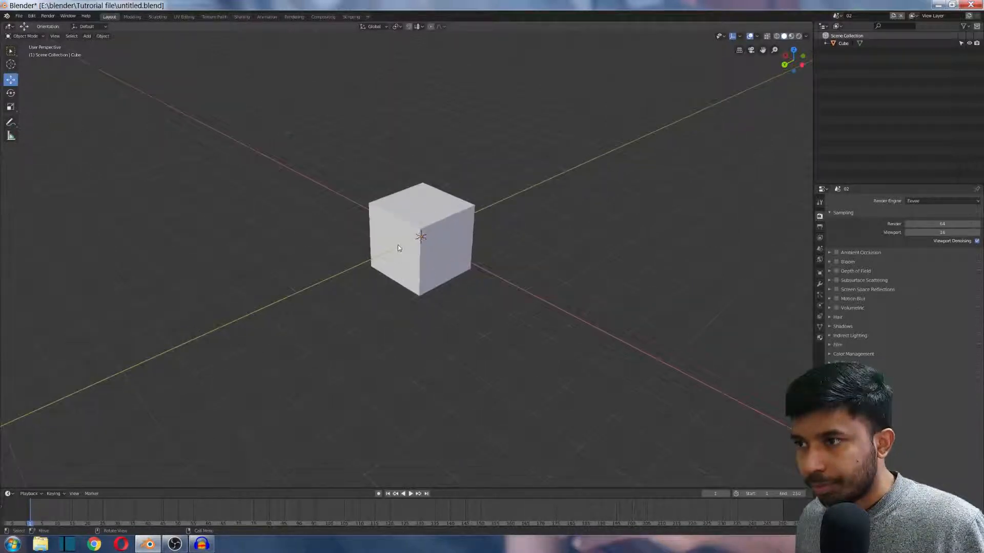
pyautogui.click(432, 218)
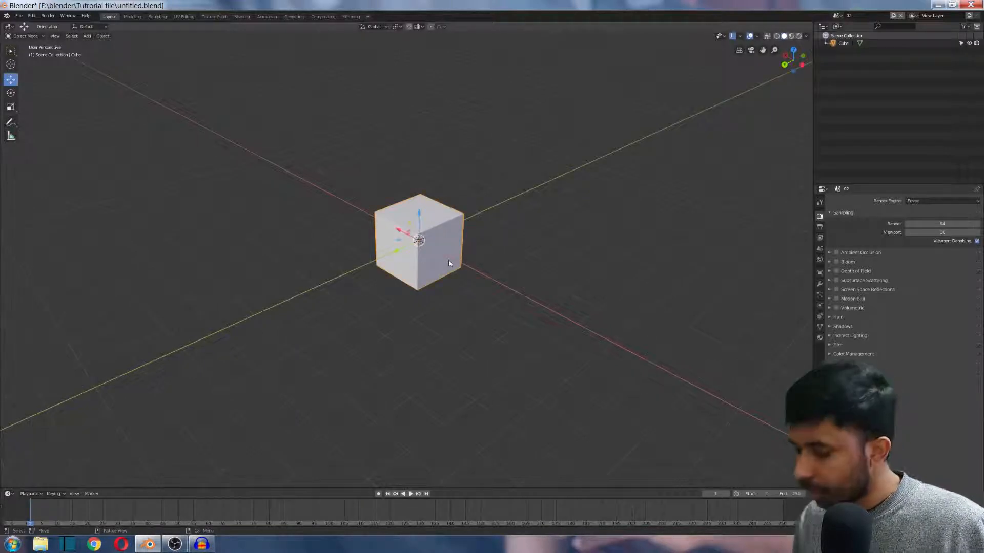
pyautogui.press('KP_1')
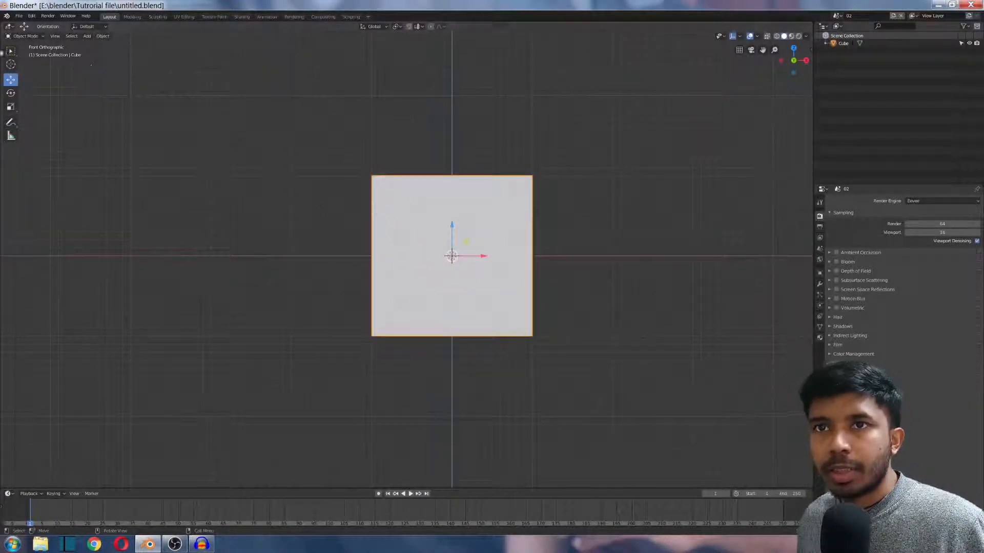
pyautogui.press('Tab')
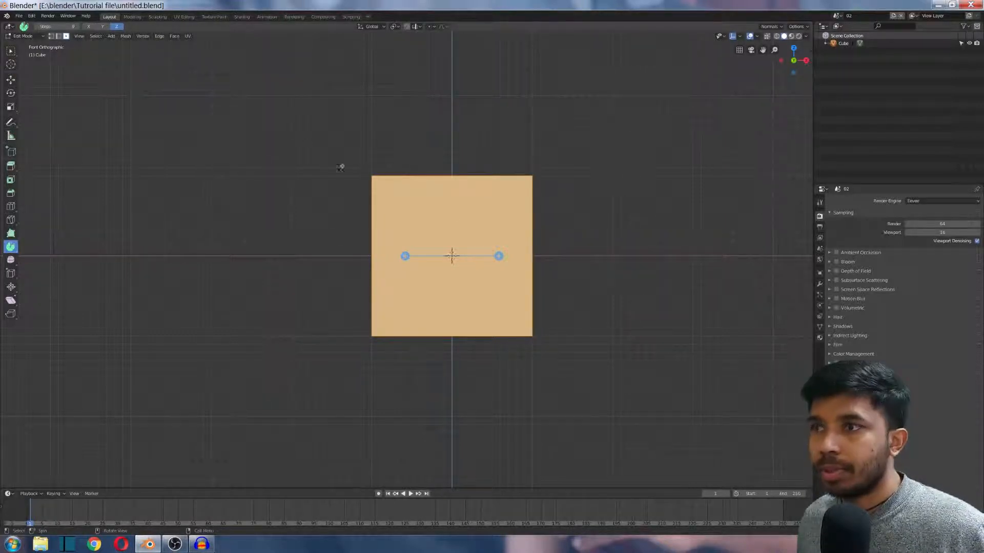
pyautogui.scroll(-1, 405, 256)
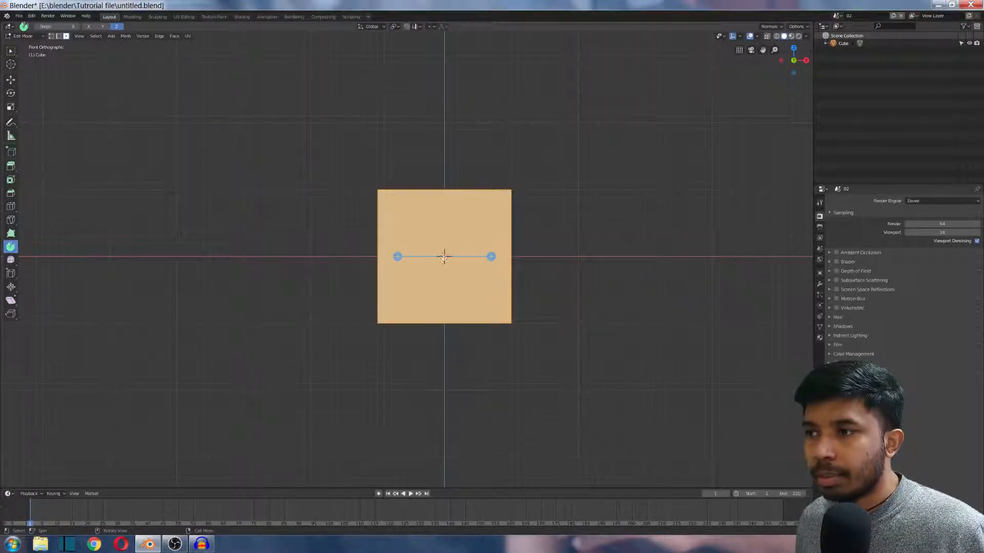
# - Place the 3D cursor beside the cube on the positive X side, level with its top face, in front view
pyautogui.click(11, 65)
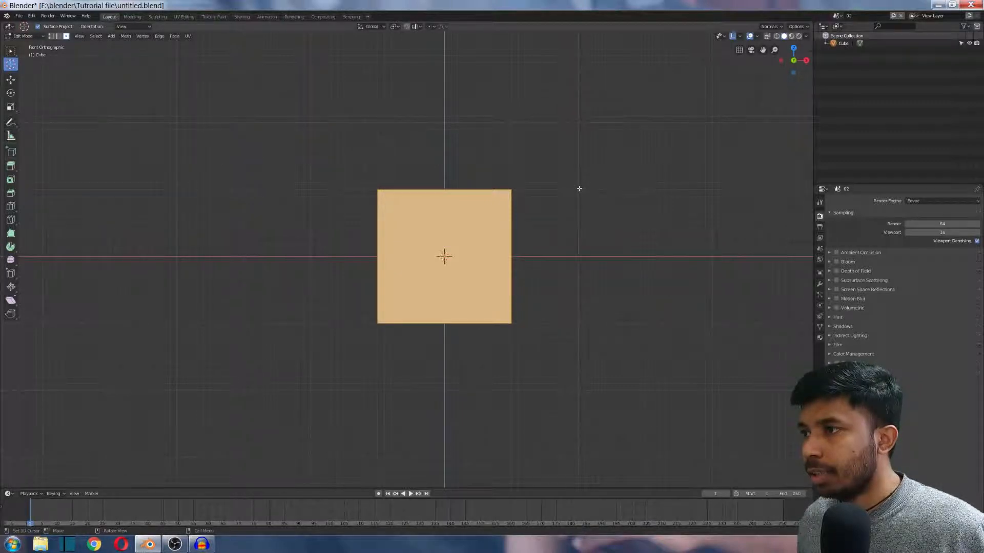
pyautogui.moveTo(358, 163); pyautogui.dragTo(361, 177, button='middle')
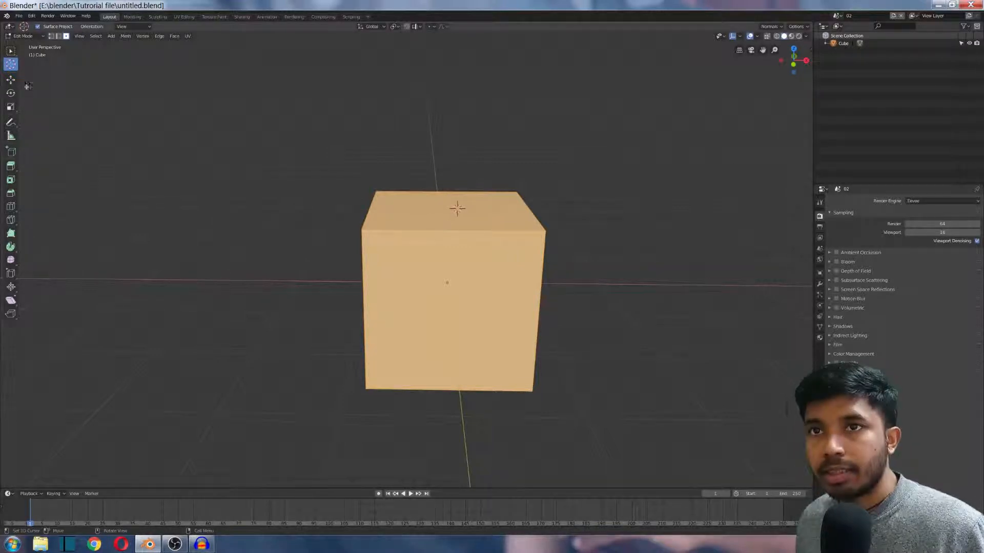
pyautogui.press('KP_1')
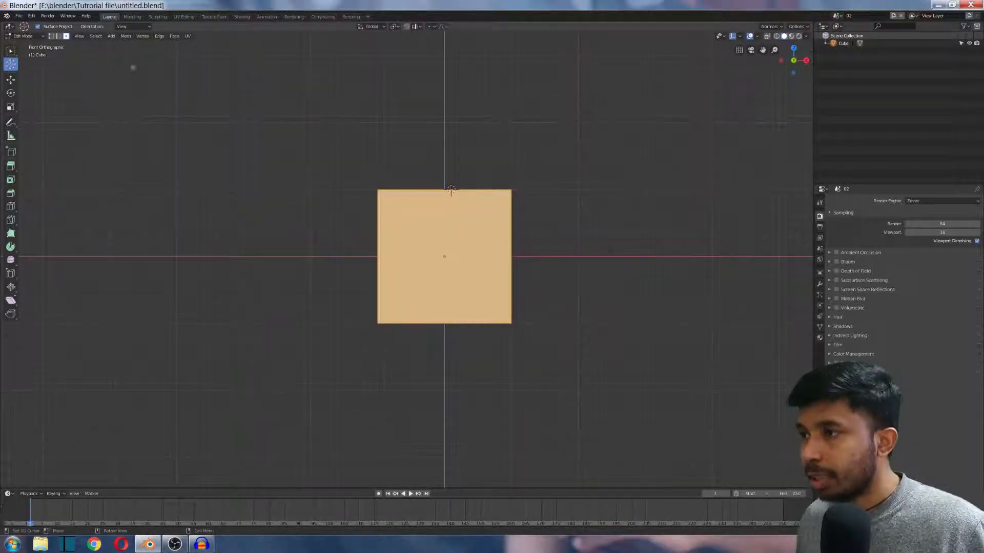
pyautogui.click(577, 189)
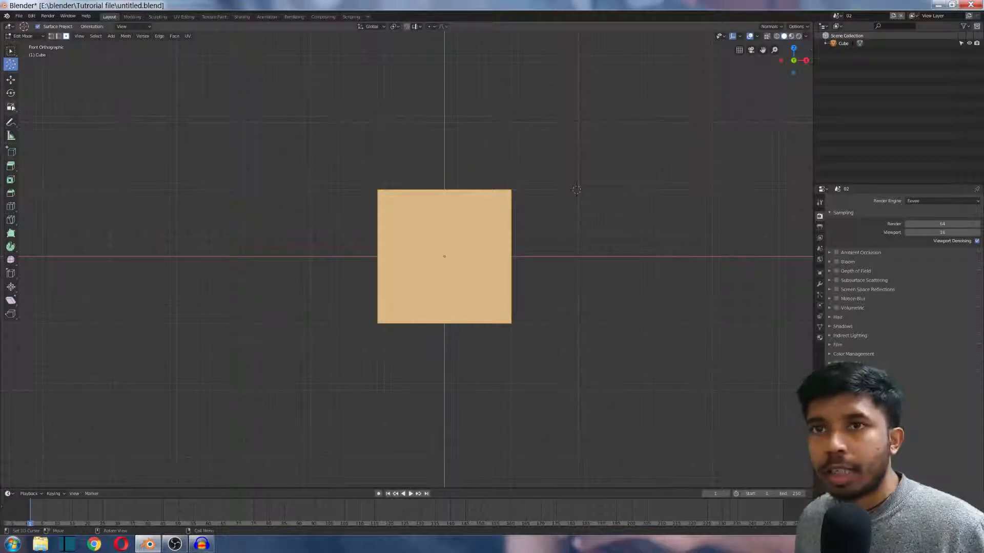
# - Select only the cube's top face and return to the front view
pyautogui.click(12, 80)
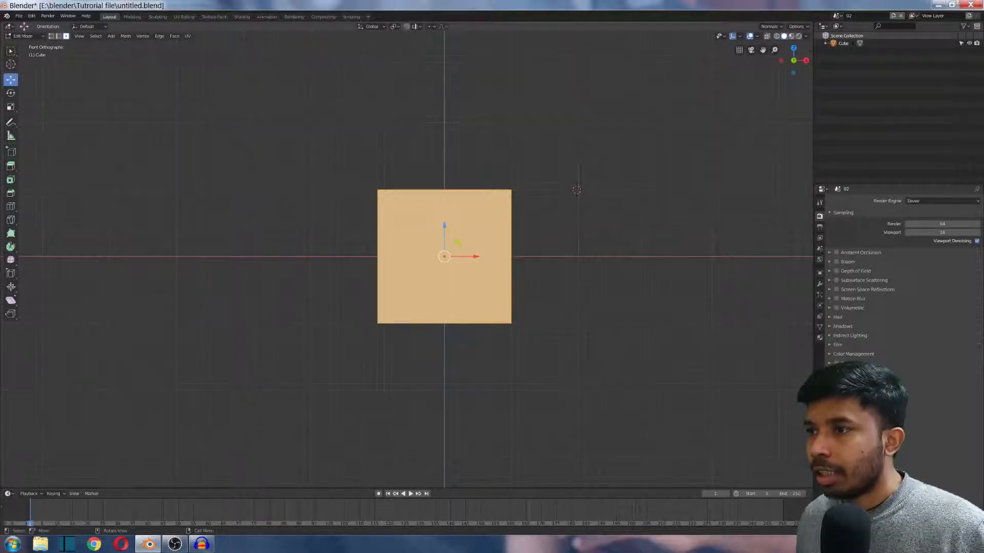
pyautogui.moveTo(468, 179); pyautogui.dragTo(464, 215, button='middle')
pyautogui.click(463, 216)
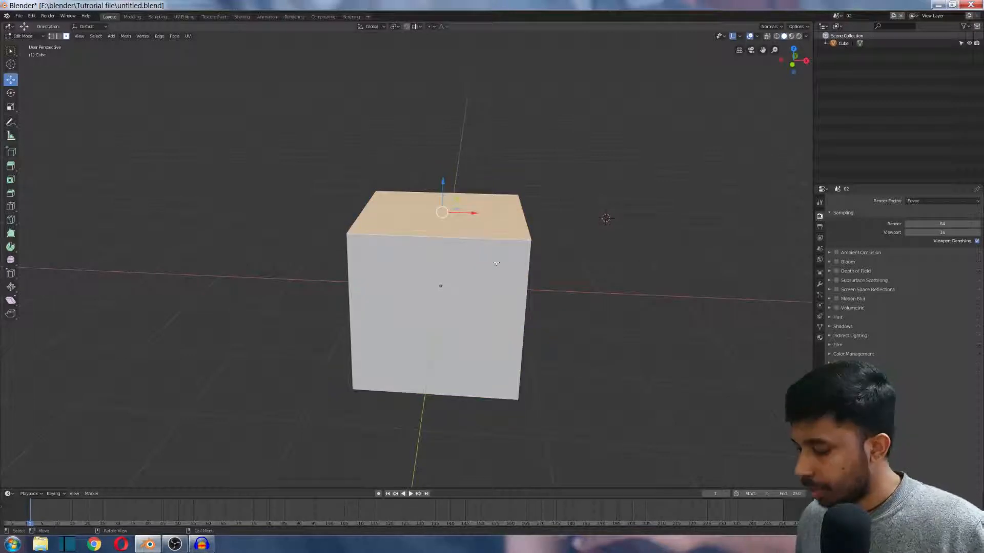
pyautogui.press('KP_1')
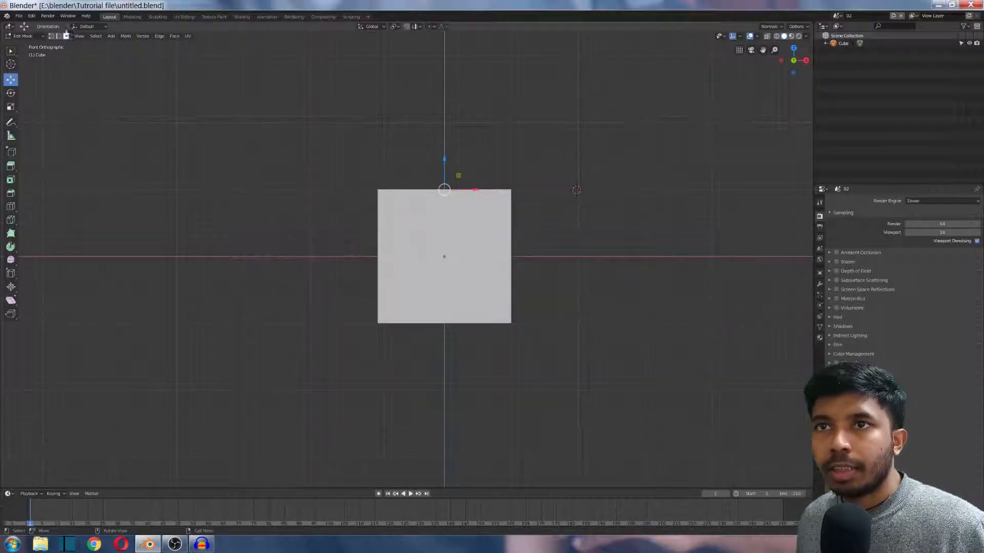
# - Activate the Spin tool and set its rotation axis to Y
pyautogui.click(10, 247)
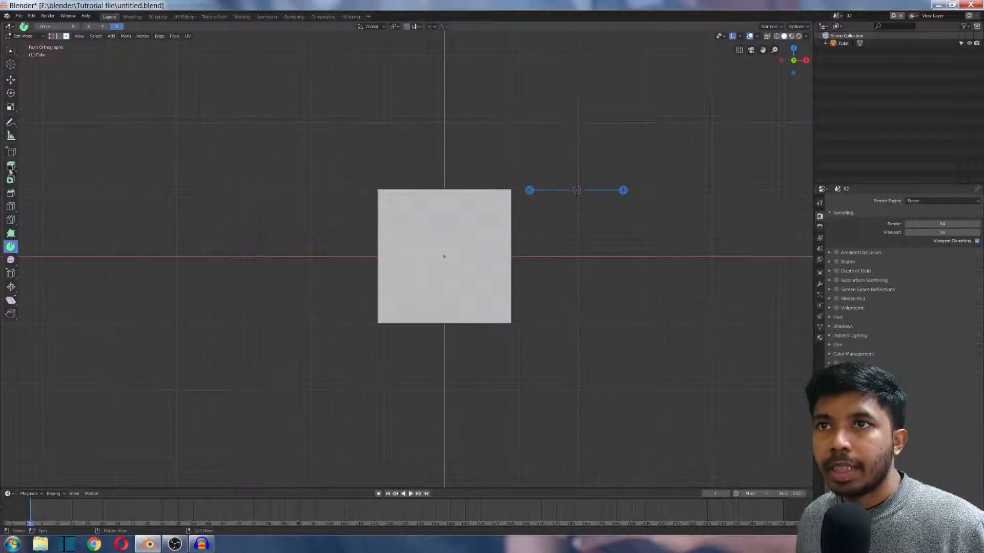
pyautogui.click(103, 27)
pyautogui.click(90, 27)
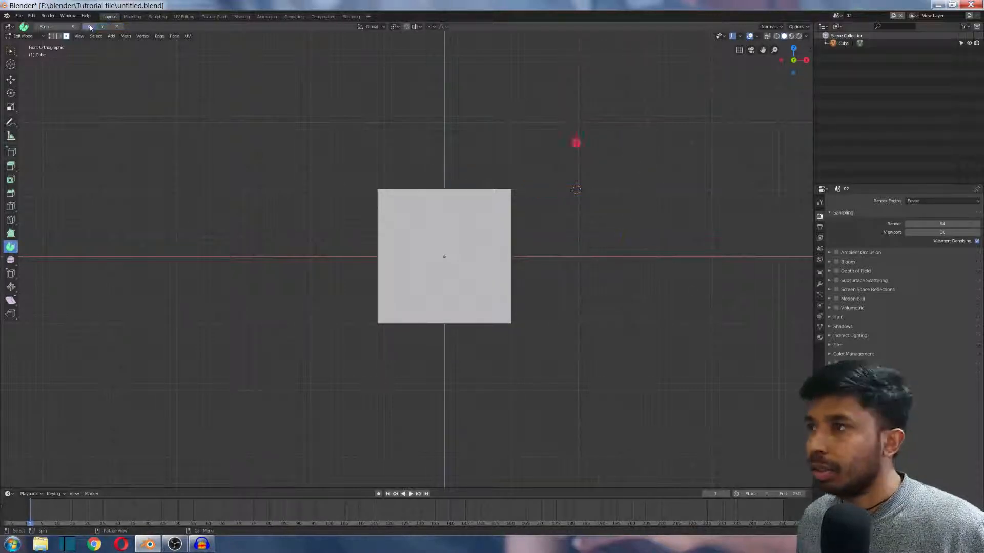
pyautogui.click(103, 26)
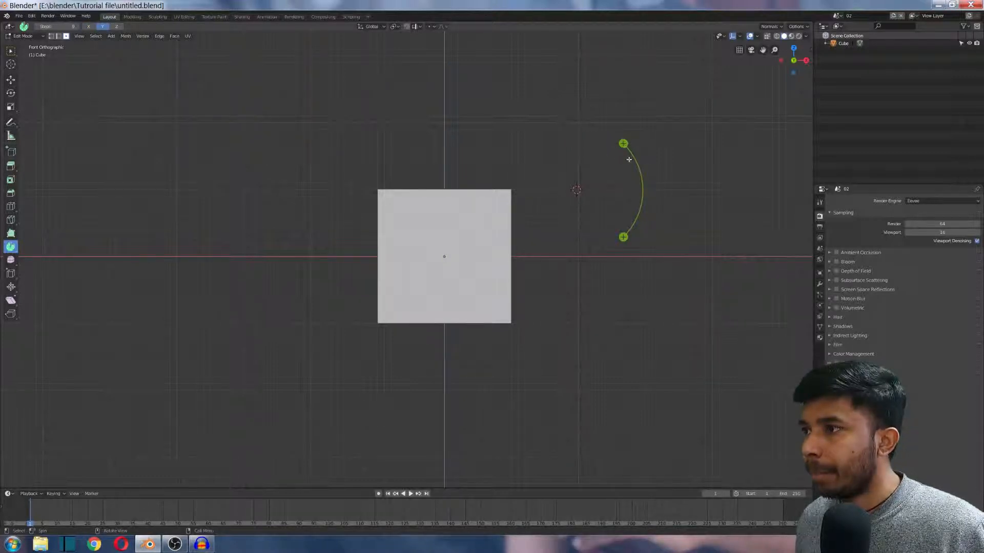
# - Try spinning the cube's top face past a quarter turn around the 3D cursor, and undo it
pyautogui.moveTo(623, 143); pyautogui.dragTo(591, 249)
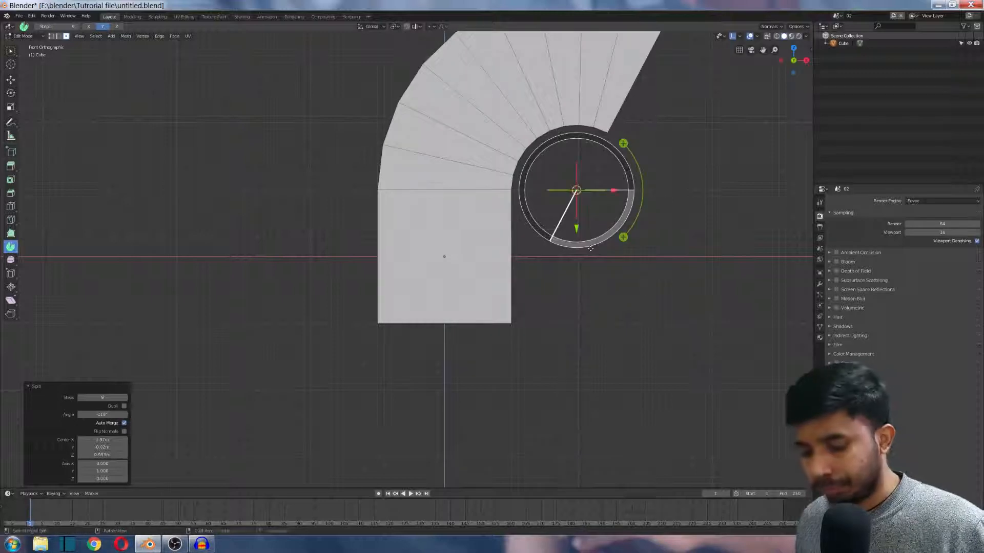
pyautogui.hotkey('ctrl', 'z')
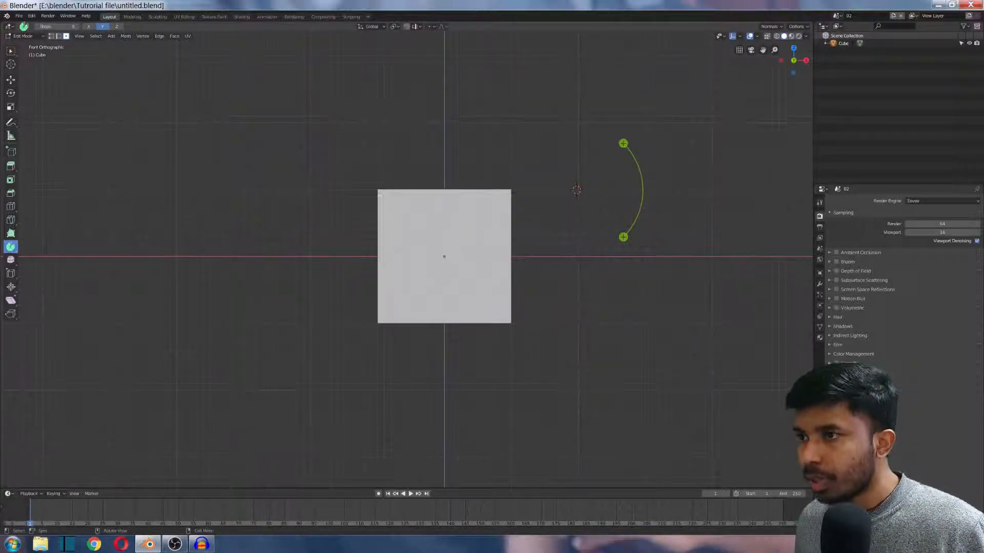
# - Spin the cube's top face exactly 90° around the 3D cursor, using angle snapping
pyautogui.scroll(1, 445, 191)
pyautogui.moveTo(445, 192); pyautogui.dragTo(441, 213, button='middle')
pyautogui.press('KP_1')
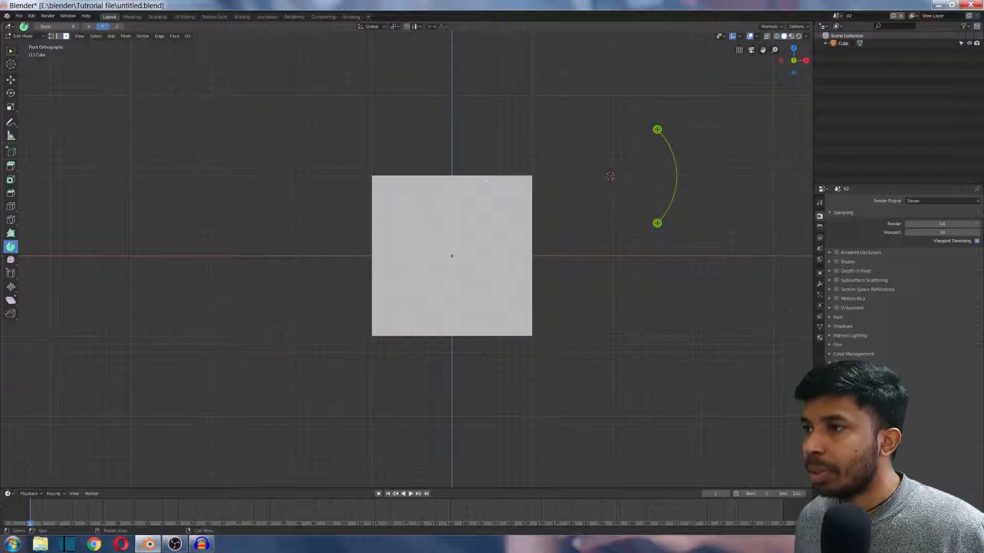
pyautogui.moveTo(655, 221); pyautogui.dragTo(583, 72)
pyautogui.keyDown('ctrl'); pyautogui.moveTo(585, 227); pyautogui.dragTo(563, 227); pyautogui.keyUp('ctrl')
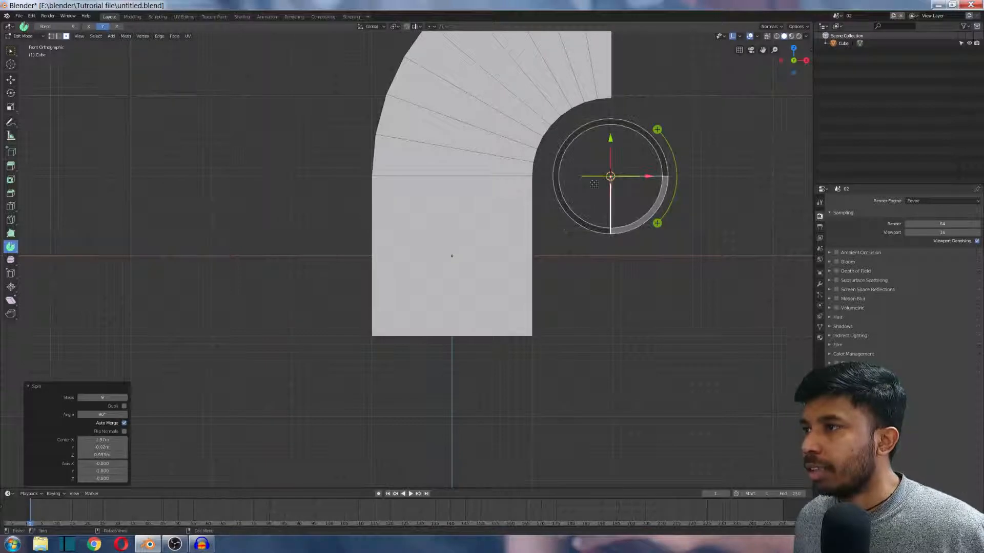
# - Examine the bent extrusion of the cube from several angles and distances
pyautogui.scroll(-4, 612, 104)
pyautogui.moveTo(613, 104); pyautogui.dragTo(653, 128, button='middle')
pyautogui.moveTo(442, 149); pyautogui.dragTo(346, 161, button='middle')
pyautogui.scroll(-2, 379, 160)
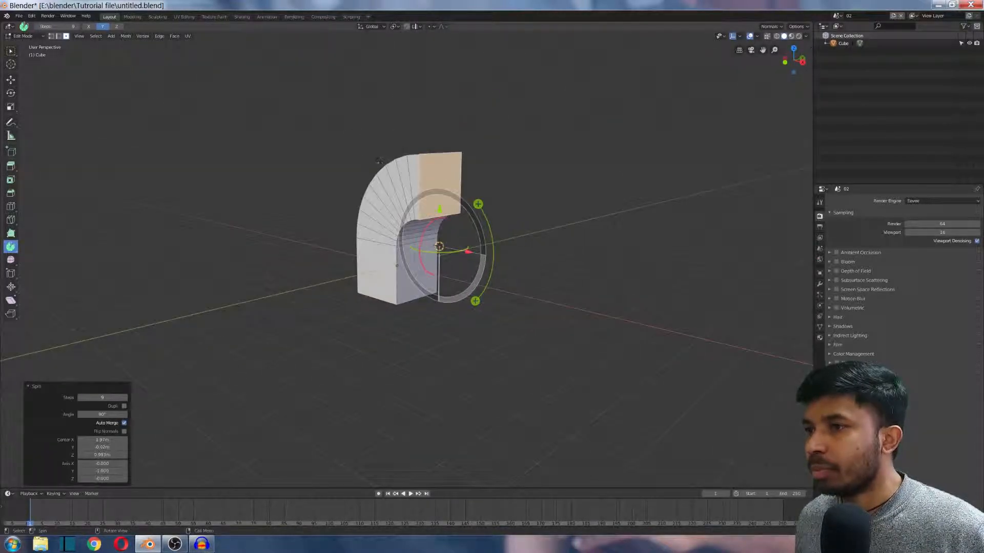
pyautogui.scroll(-2, 464, 163)
pyautogui.moveTo(436, 173); pyautogui.dragTo(464, 158, button='middle')
pyautogui.scroll(3, 472, 172)
pyautogui.scroll(-2, 470, 166)
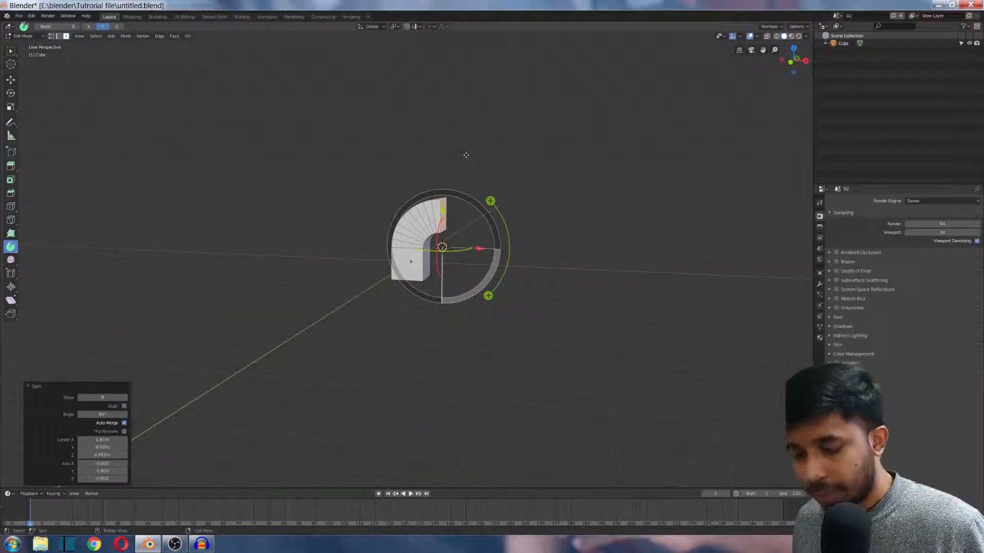
# - Add a cylinder in Object Mode and move it about 7.3 m along X, clear of the bent shape
pyautogui.press('Tab')
pyautogui.scroll(5, 503, 197)
pyautogui.scroll(-4, 503, 198)
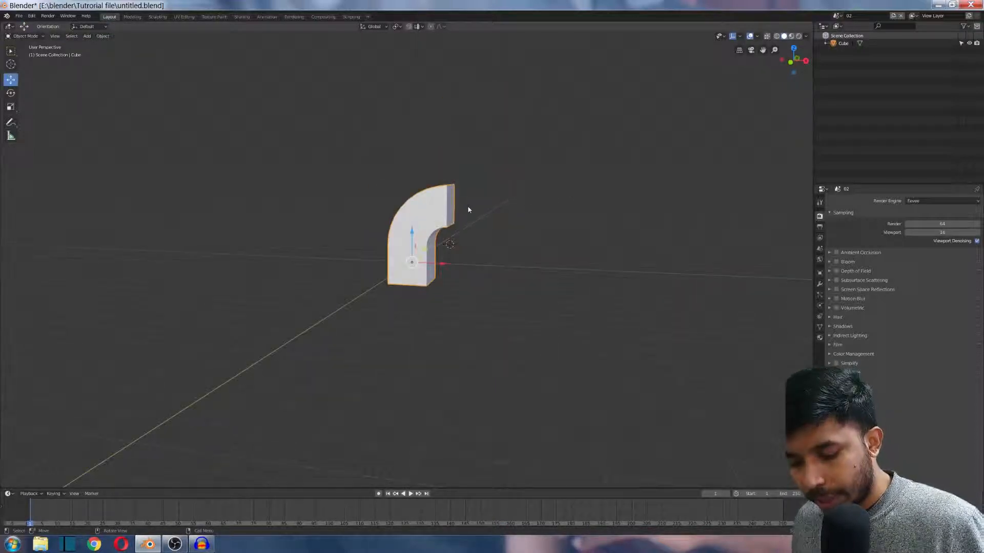
pyautogui.hotkey('shift', 'a')
pyautogui.moveTo(468, 205)
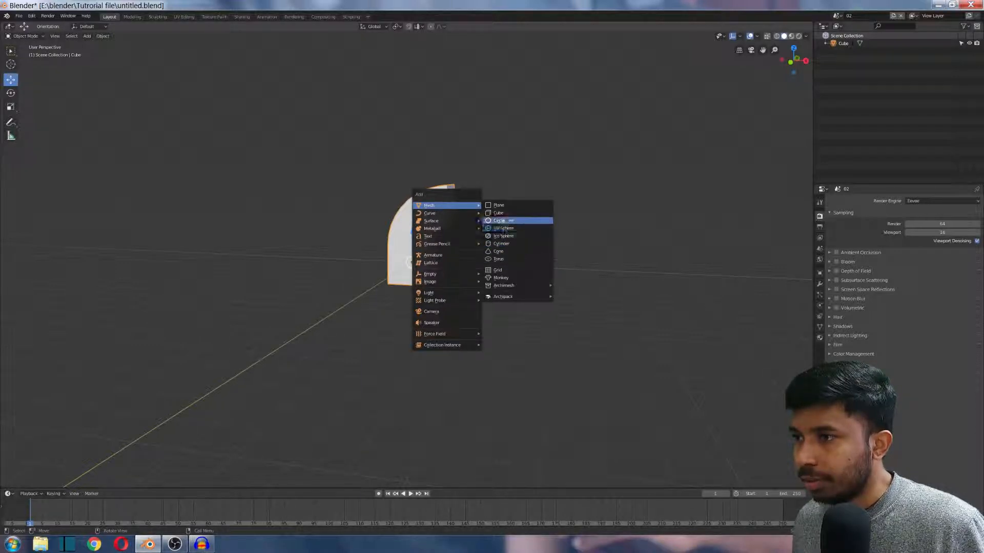
pyautogui.click(500, 244)
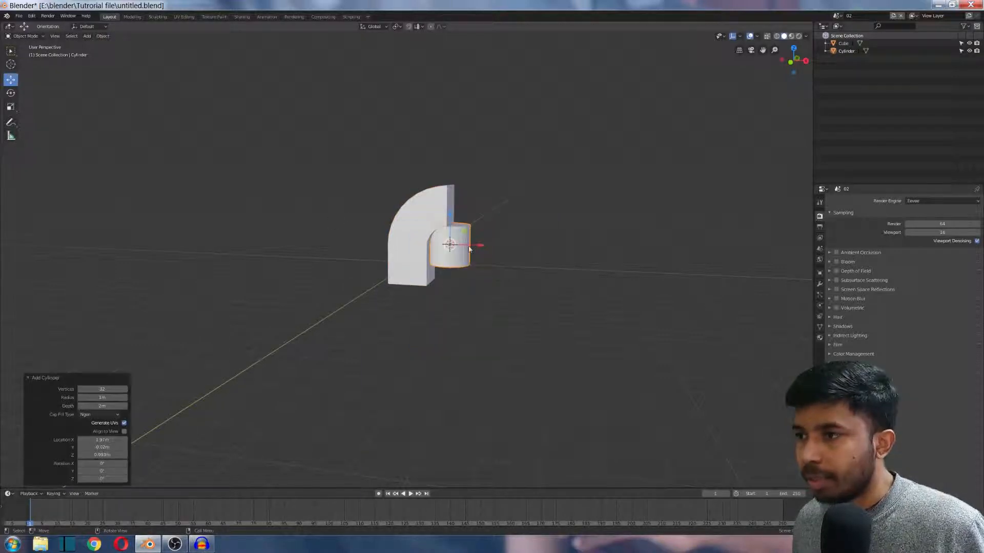
pyautogui.press('g')
pyautogui.click(613, 248)
pyautogui.press('KP_1')
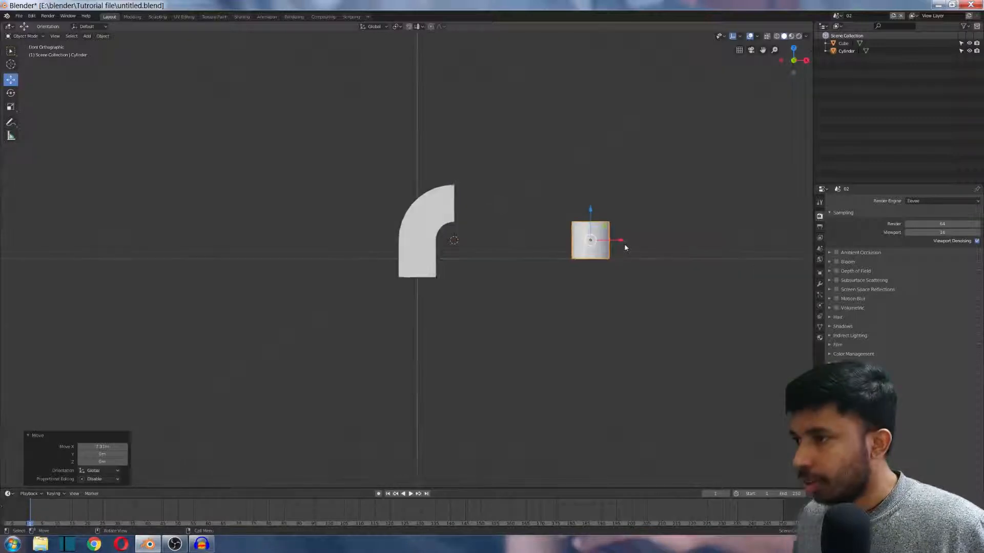
# - Place the 3D cursor beside the cylinder on the positive X side, level with its top face
pyautogui.scroll(4, 616, 250)
pyautogui.keyDown('shift'); pyautogui.moveTo(669, 221); pyautogui.dragTo(296, 251, button='middle'); pyautogui.keyUp('shift')
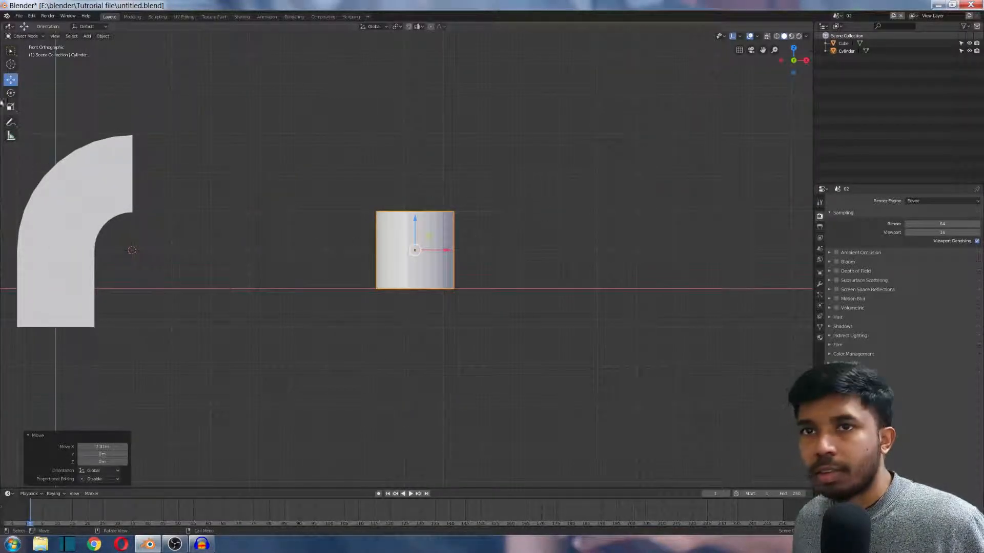
pyautogui.click(11, 64)
pyautogui.click(521, 211)
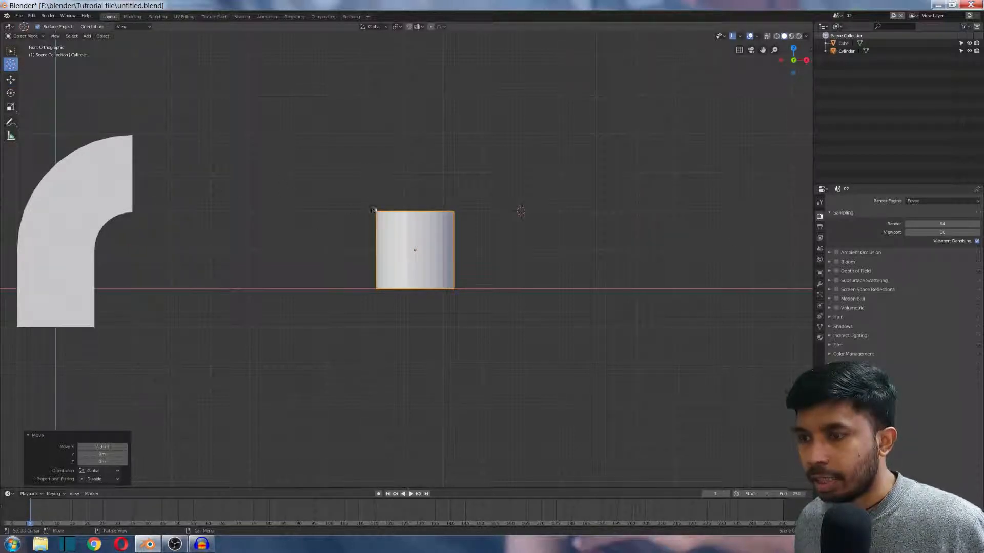
# - Enter Edit Mode on the cylinder, select its top face and return to the front view
pyautogui.press('Tab')
pyautogui.moveTo(548, 313); pyautogui.dragTo(517, 358, button='middle')
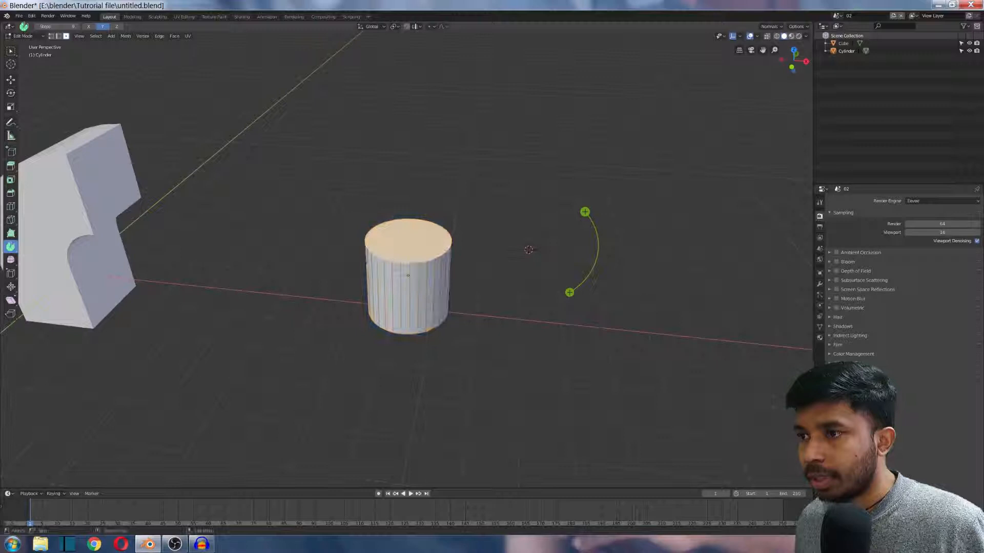
pyautogui.press('KP_1')
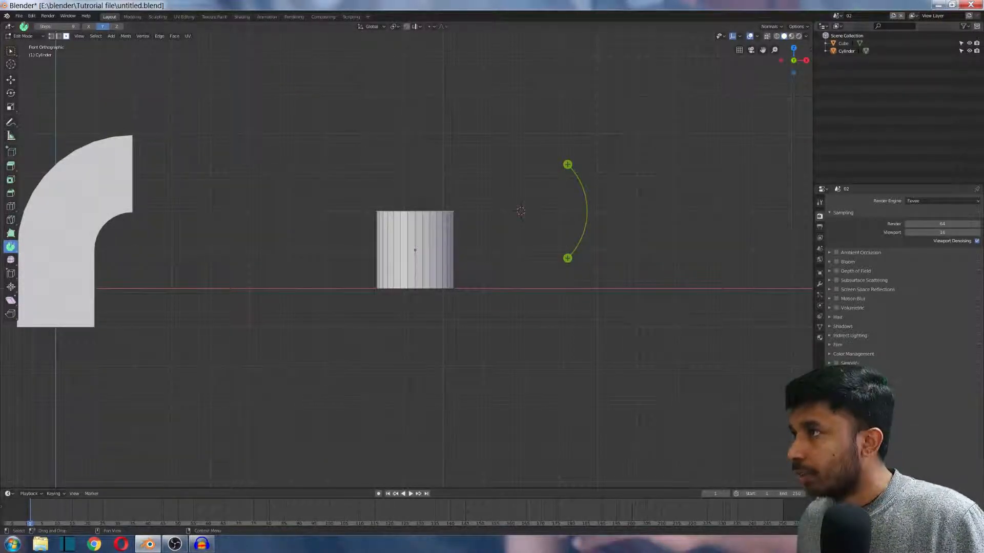
# - Start the Shortcut VUr key display and hide the sidebar again
pyautogui.press('n')
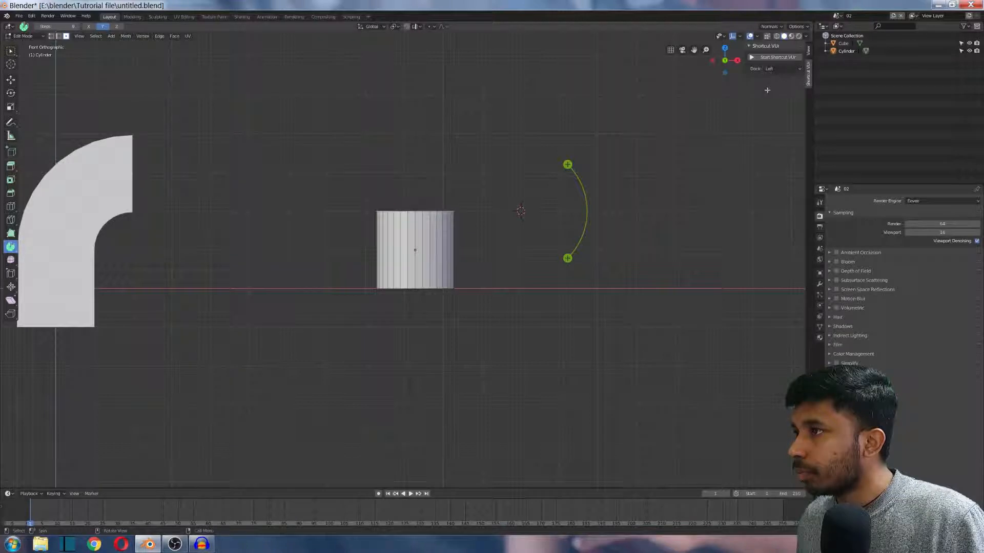
pyautogui.click(776, 57)
pyautogui.press('n')
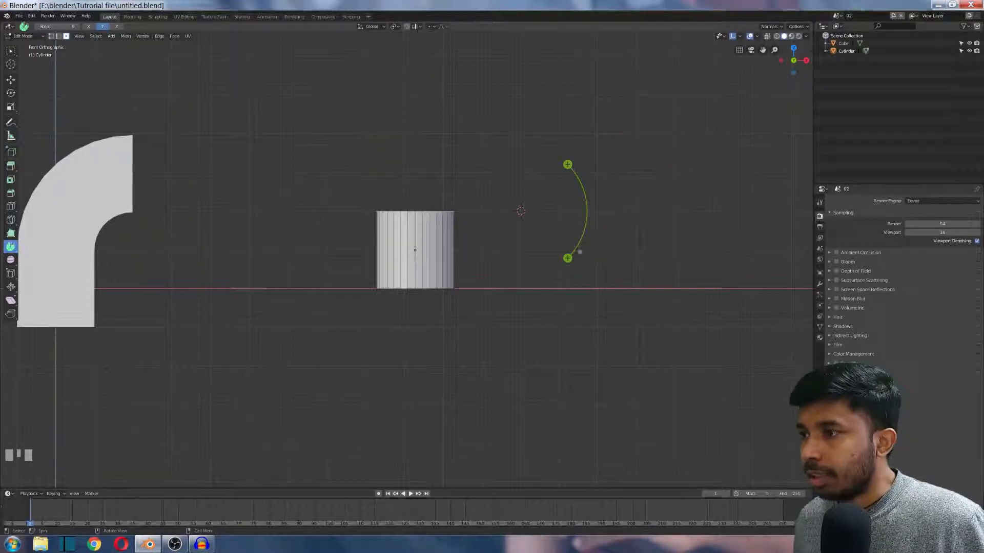
# - Spin the cylinder's top face about 90° around the 3D cursor to form a pipe elbow
pyautogui.moveTo(567, 163); pyautogui.dragTo(576, 271)
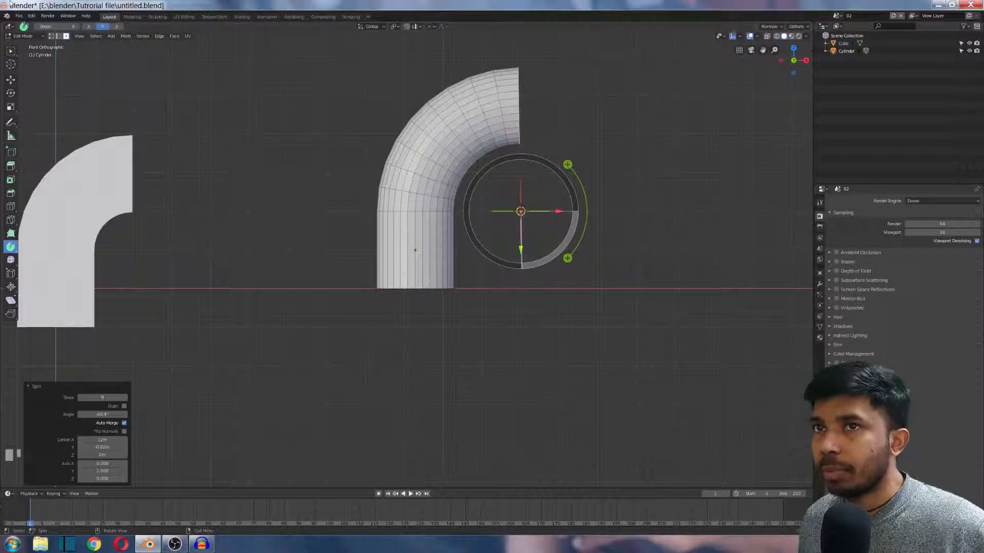
# - Set the Spin tool to 18 steps and spin the pipe's open end face about 90° further into a U-bend
pyautogui.click(77, 28)
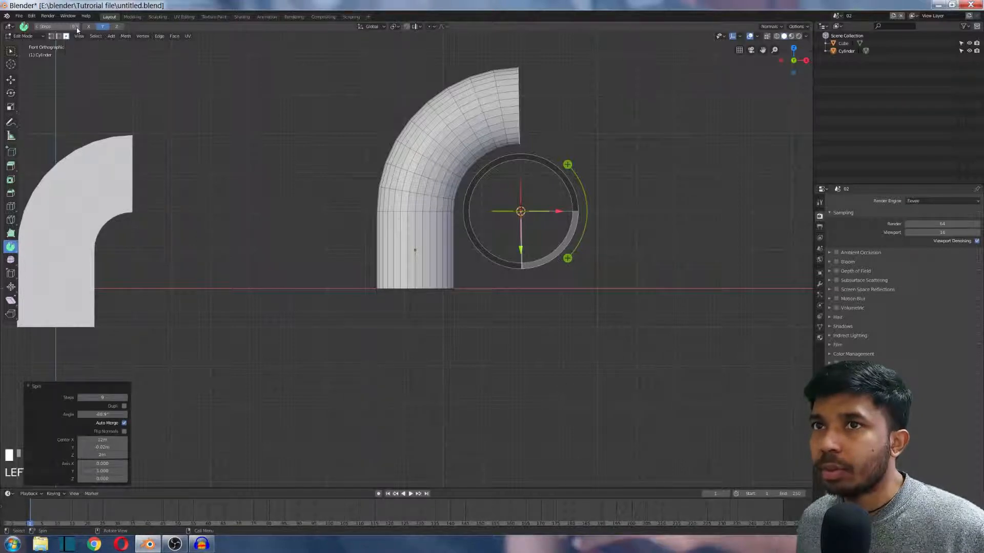
pyautogui.click(63, 28)
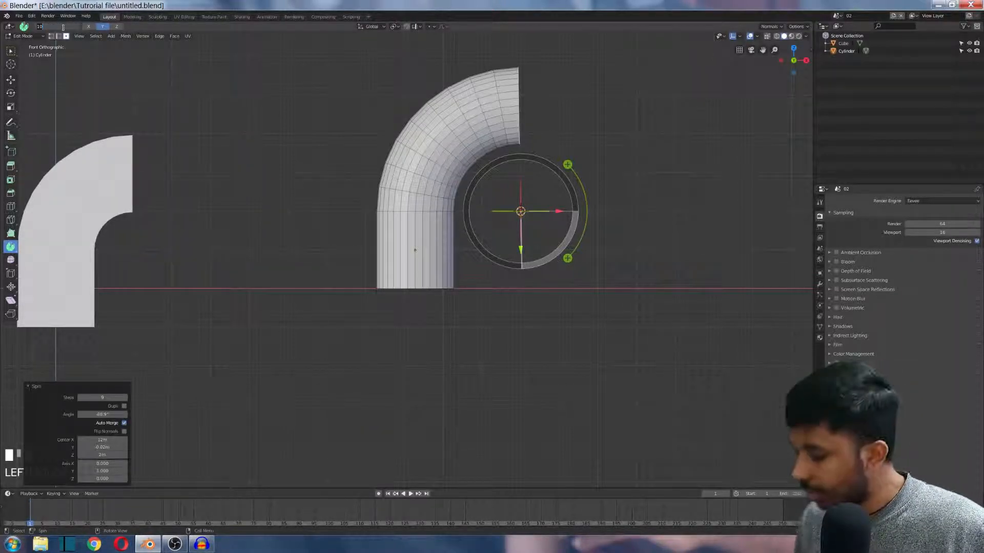
pyautogui.write('18')
pyautogui.press('Return')
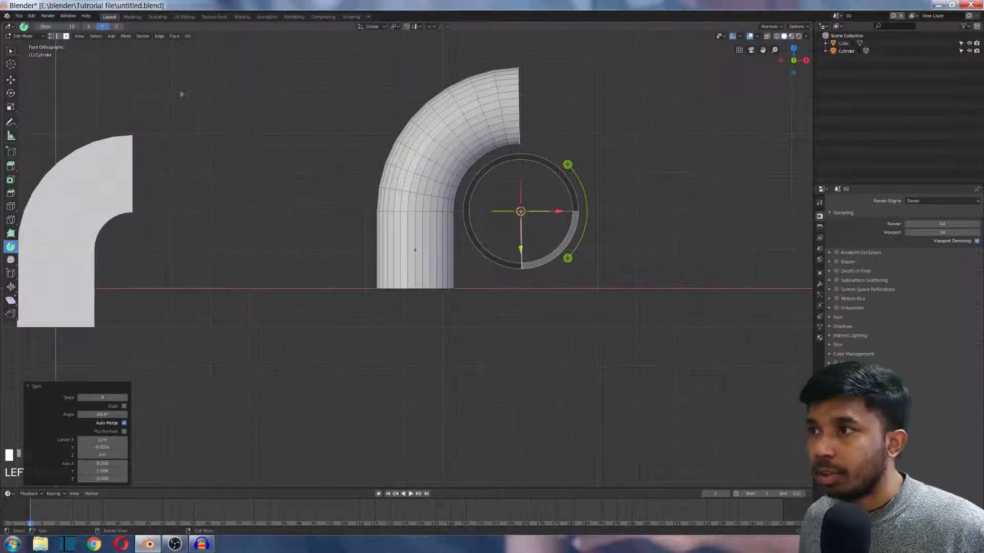
pyautogui.moveTo(567, 257); pyautogui.dragTo(456, 275)
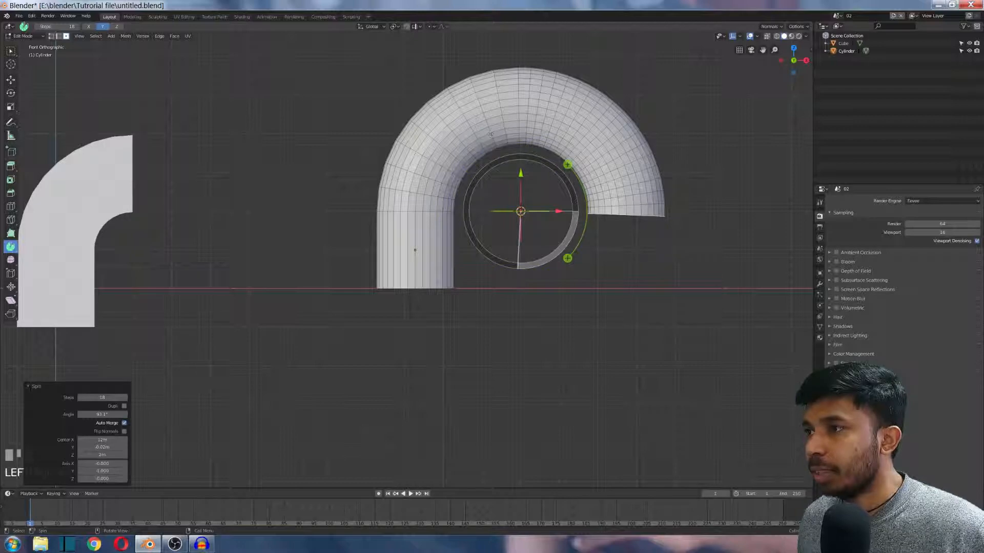
# - Extrude the U-bend's end face downward twice to lengthen the pipe's second leg
pyautogui.press('e')
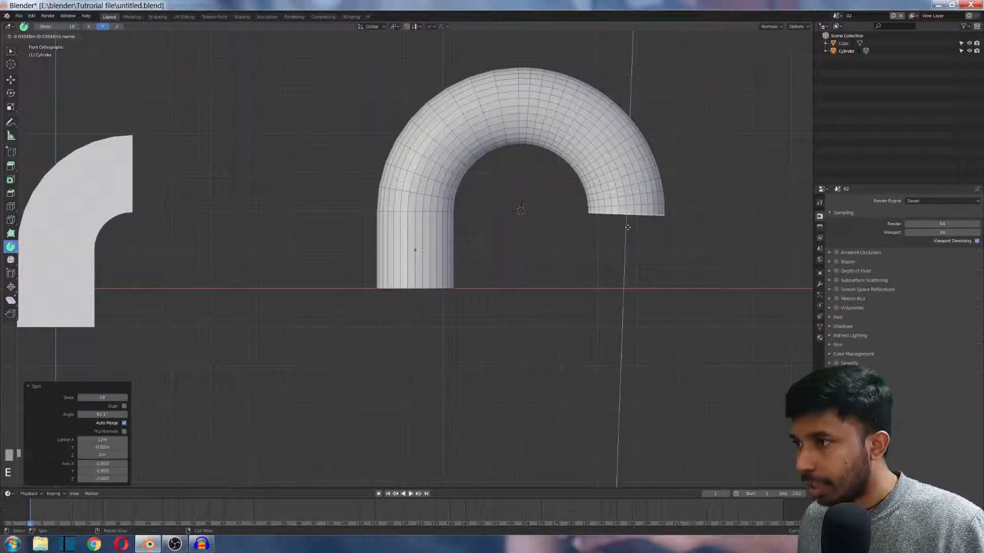
pyautogui.click(591, 470)
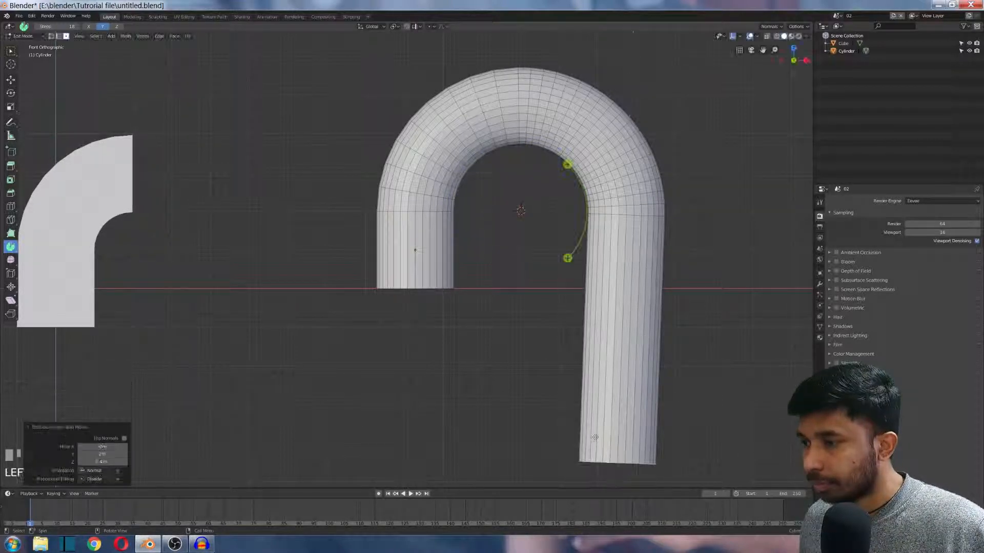
pyautogui.scroll(-4, 589, 451)
pyautogui.press('e')
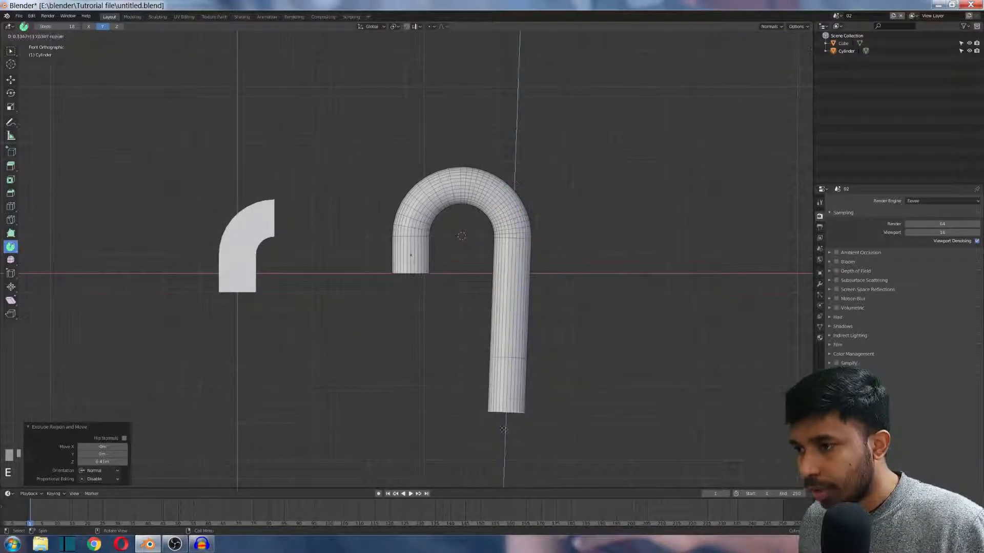
pyautogui.click(498, 454)
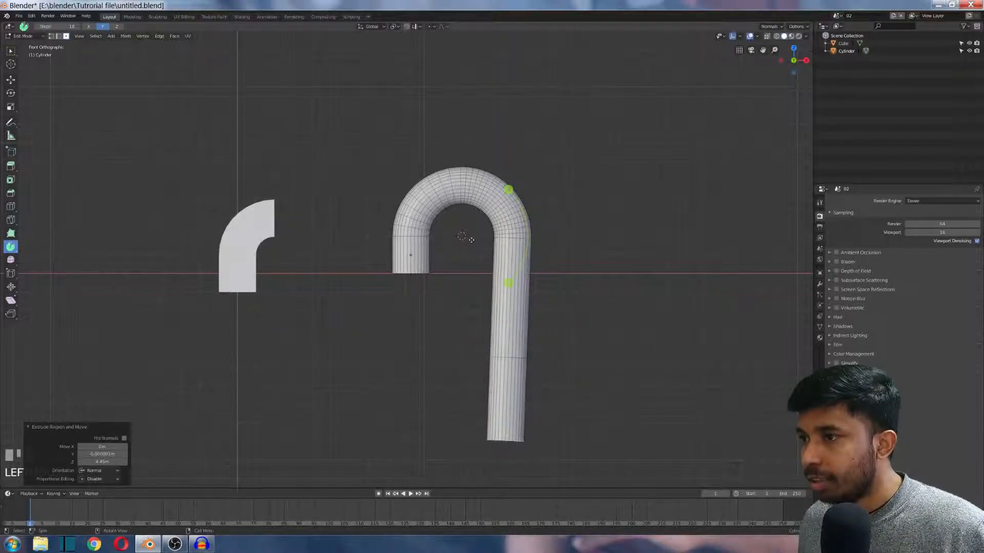
# - Try spinning the lengthened leg's end face around the 3D cursor inside the first bend, and undo it
pyautogui.moveTo(508, 189); pyautogui.dragTo(451, 181)
pyautogui.hotkey('ctrl', 'z')
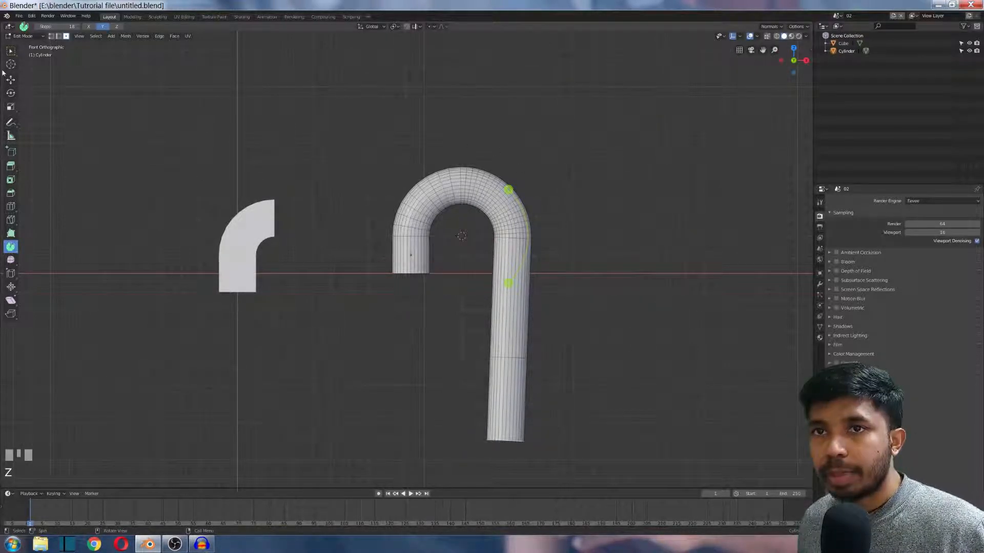
# - Place the 3D cursor to the left of the long leg's lower end, slightly below its end face
pyautogui.click(14, 63)
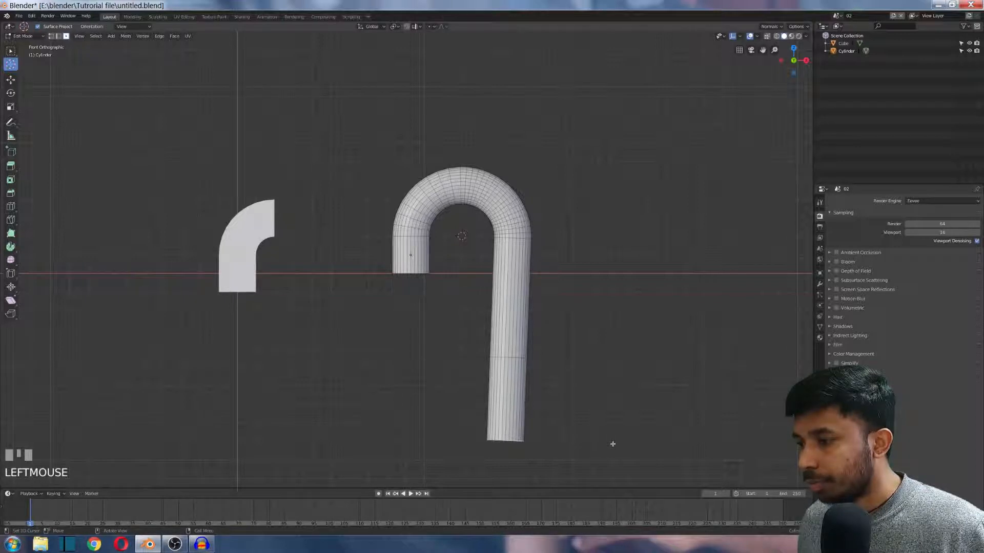
pyautogui.scroll(-3, 543, 469)
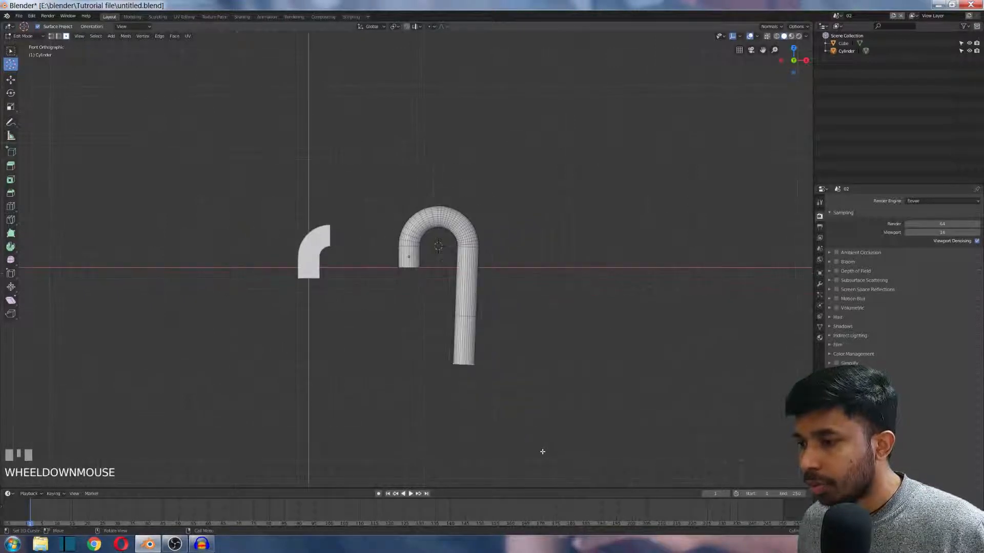
pyautogui.keyDown('shift'); pyautogui.moveTo(488, 387); pyautogui.dragTo(497, 268, button='middle'); pyautogui.keyUp('shift')
pyautogui.scroll(5, 499, 269)
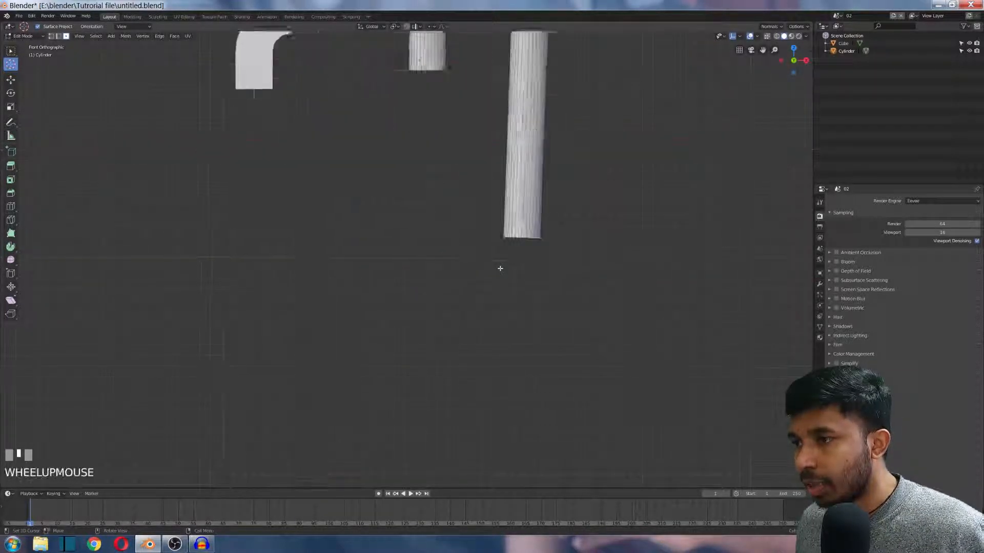
pyautogui.click(428, 257)
pyautogui.scroll(-4, 461, 230)
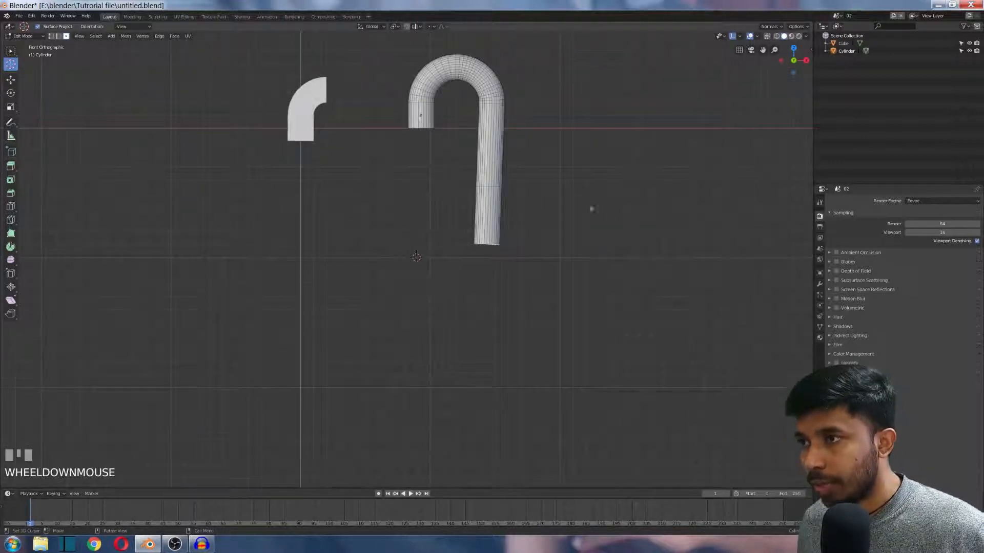
# - Spin the long leg's lower end face clockwise around the repositioned 3D cursor to form a second bend
pyautogui.click(10, 246)
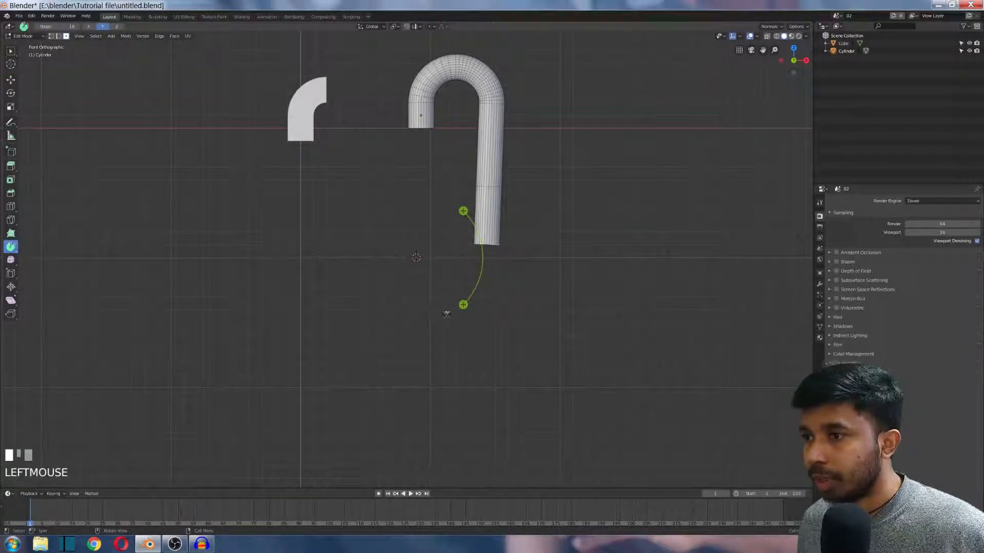
pyautogui.moveTo(463, 305); pyautogui.dragTo(333, 264)
pyautogui.scroll(-2, 391, 180)
pyautogui.moveTo(391, 180); pyautogui.dragTo(494, 257, button='middle')
# - Return to Object Mode and delete the bent cylinder
pyautogui.press('Tab')
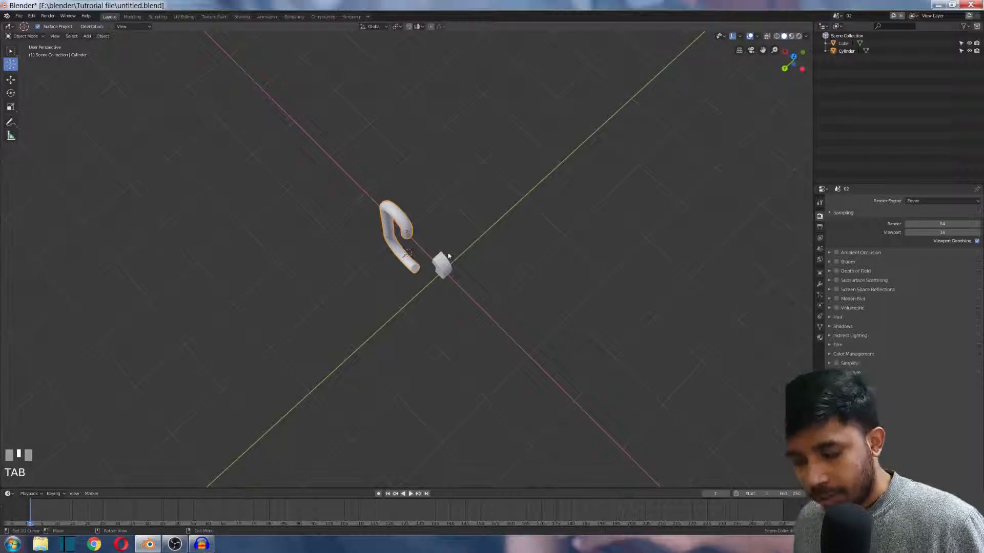
pyautogui.press('x')
pyautogui.click(449, 257)
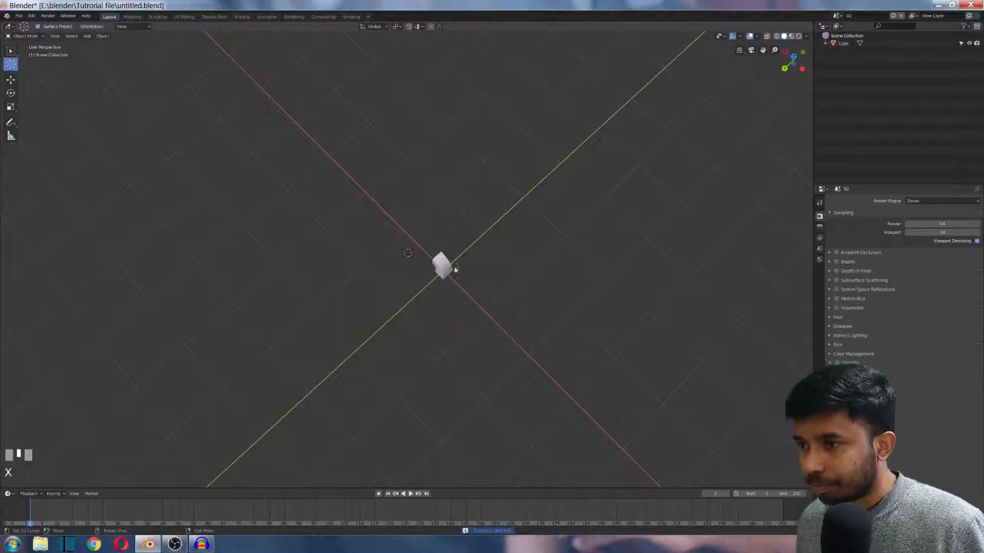
# - Reset the 3D cursor to the world origin
pyautogui.moveTo(453, 270); pyautogui.dragTo(445, 233, button='middle')
pyautogui.hotkey('shift', 's')
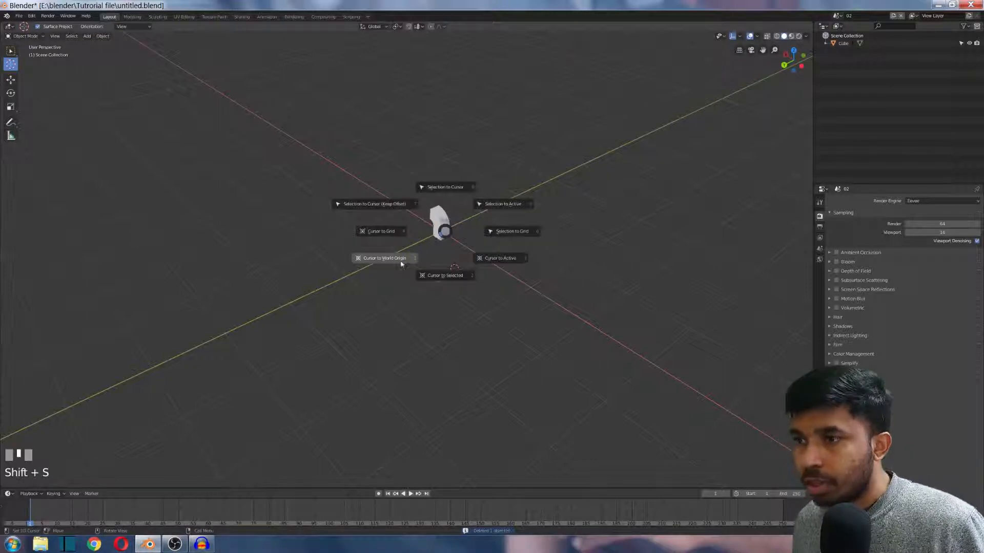
pyautogui.click(413, 260)
pyautogui.press('Tab')
pyautogui.click(444, 216)
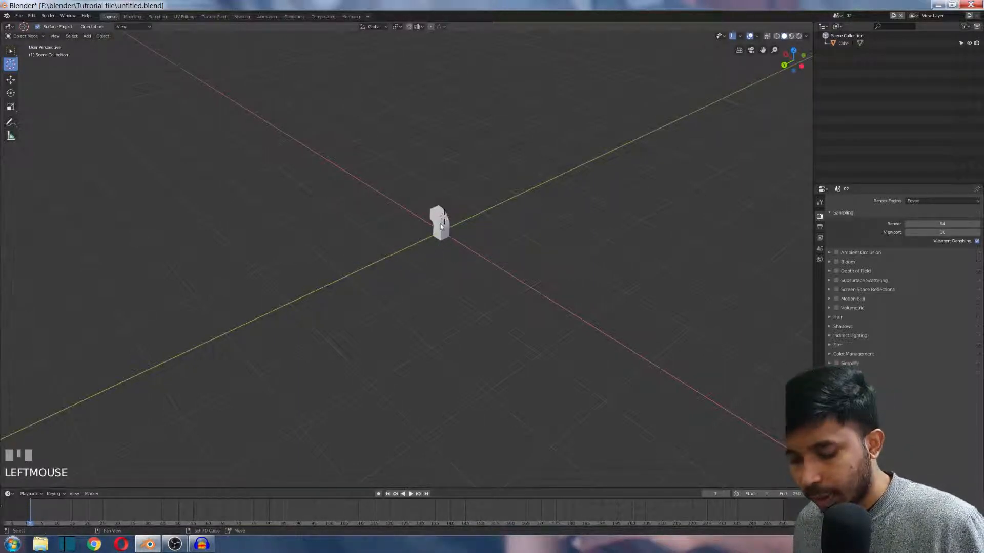
pyautogui.hotkey('shift', 'z')
pyautogui.hotkey('shift', 'z')
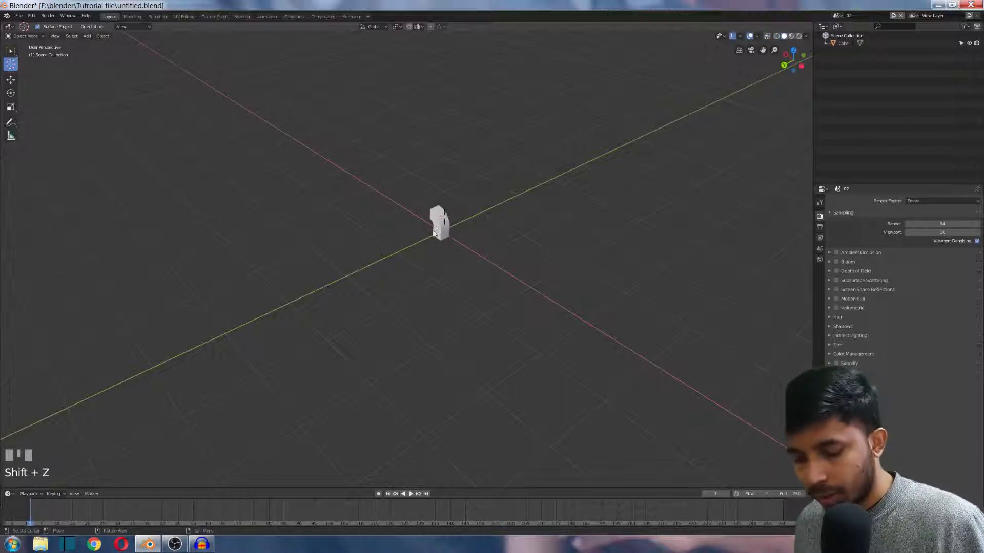
pyautogui.hotkey('shift', 's')
pyautogui.click(400, 250)
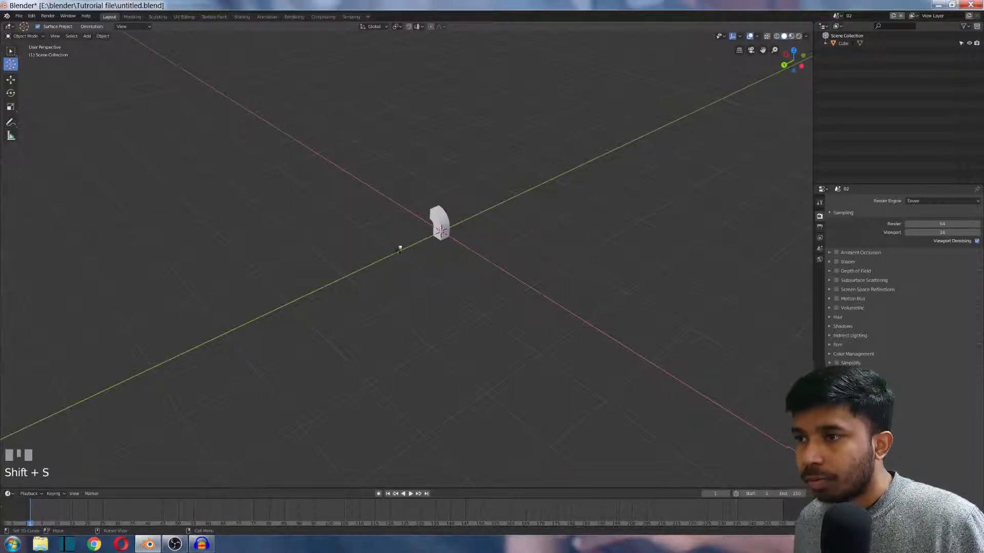
# - Activate the Move tool, then select and delete the bent cube to leave the scene empty
pyautogui.click(11, 80)
pyautogui.click(433, 222)
pyautogui.press('x')
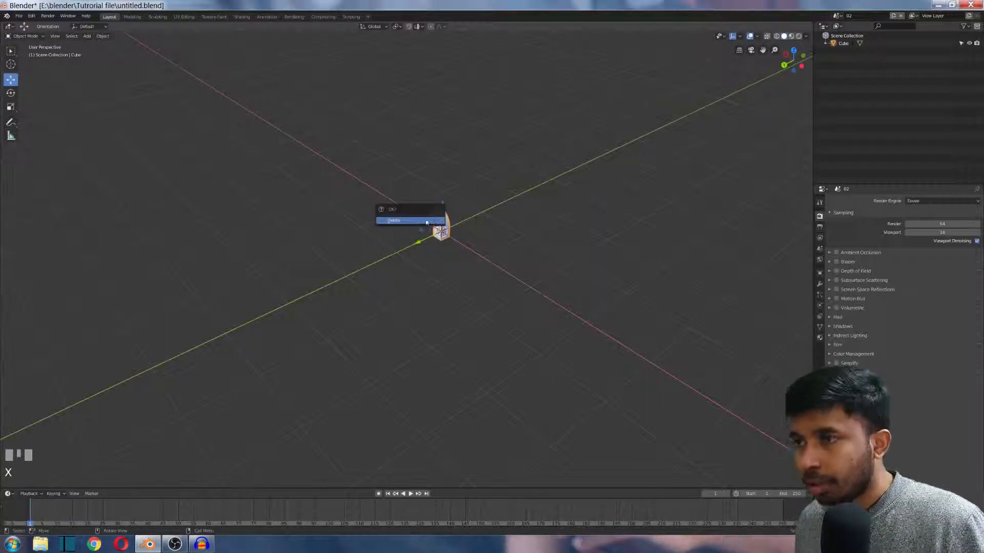
pyautogui.click(435, 222)
# - Add a 2 m cube mesh at the world origin and frame it closely
pyautogui.moveTo(395, 262)
pyautogui.mouseDown(button='middle')
pyautogui.moveTo(413, 245)
pyautogui.moveTo(391, 257)
pyautogui.mouseUp(button='middle')
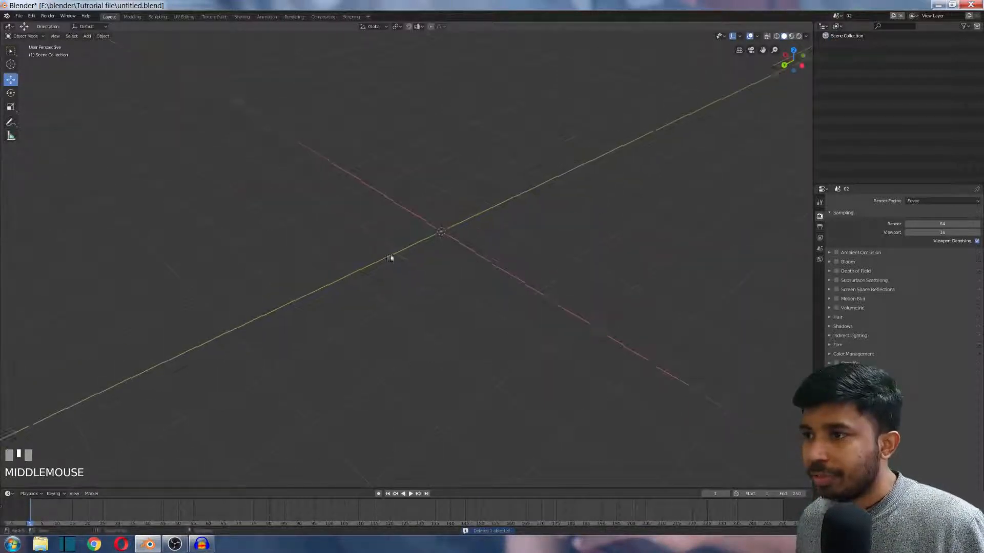
pyautogui.scroll(3, 454, 230)
pyautogui.keyDown('shift'); pyautogui.moveTo(450, 227); pyautogui.dragTo(395, 300, button='middle'); pyautogui.keyUp('shift')
pyautogui.scroll(2, 391, 290)
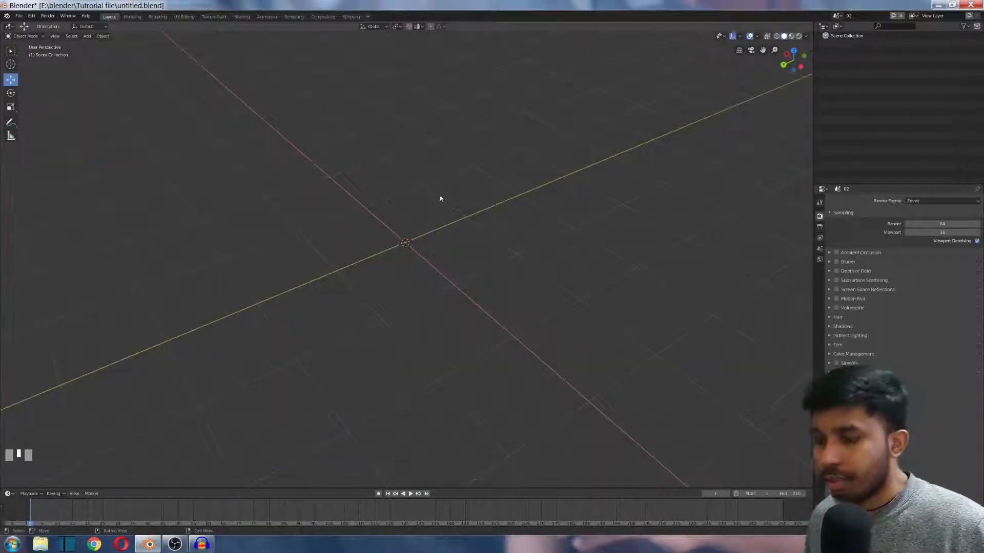
pyautogui.hotkey('shift', 'a')
pyautogui.moveTo(439, 195)
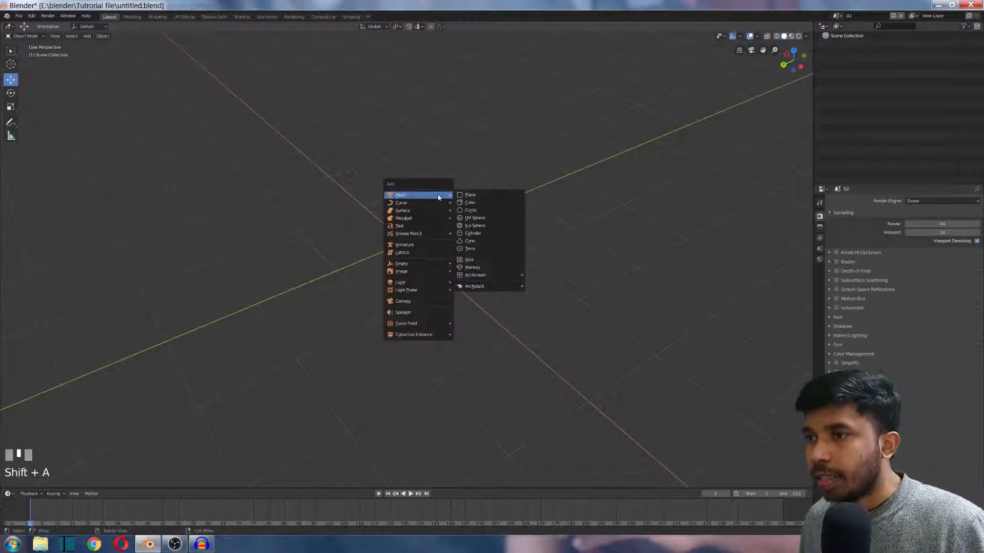
pyautogui.click(472, 204)
pyautogui.scroll(8, 374, 227)
pyautogui.scroll(-8, 374, 227)
pyautogui.moveTo(374, 227); pyautogui.dragTo(379, 223, button='middle')
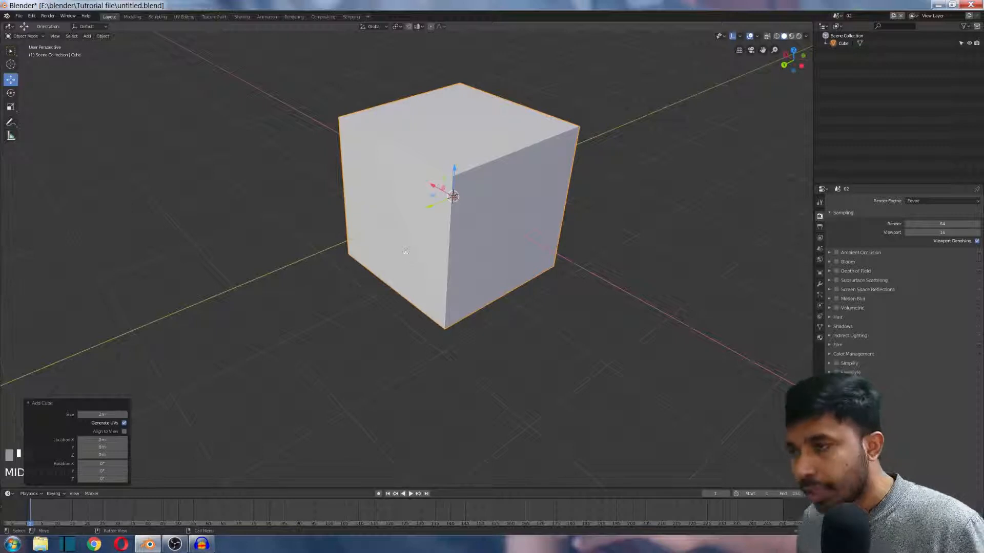
# - Enter Edit Mode with vertex selection, select the whole cube and subdivide it once
pyautogui.press('Tab')
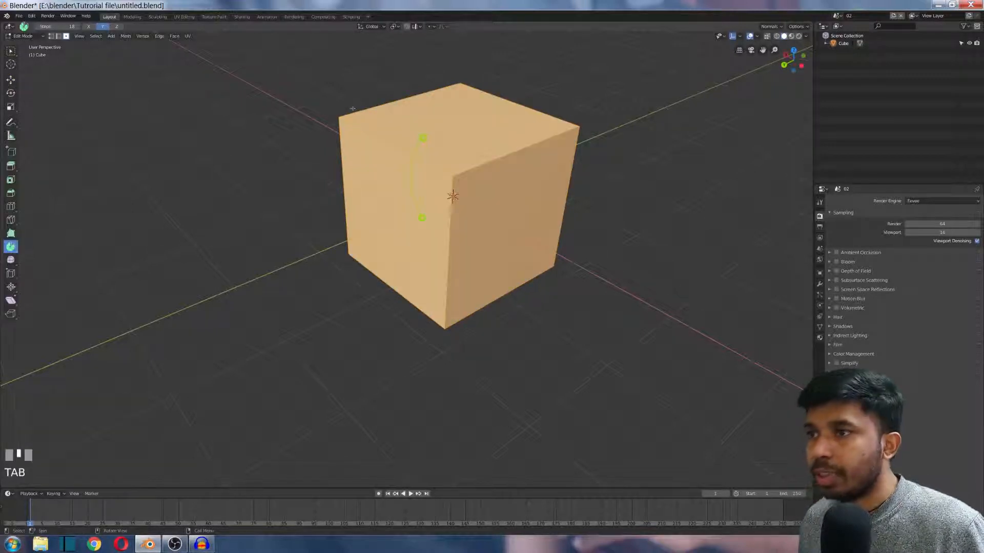
pyautogui.click(51, 36)
pyautogui.click(339, 117)
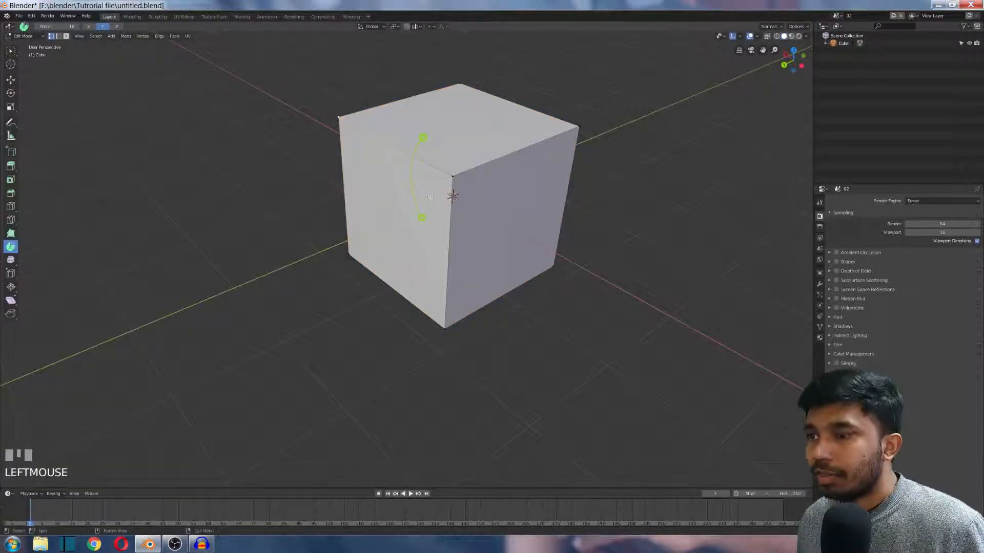
pyautogui.press('a')
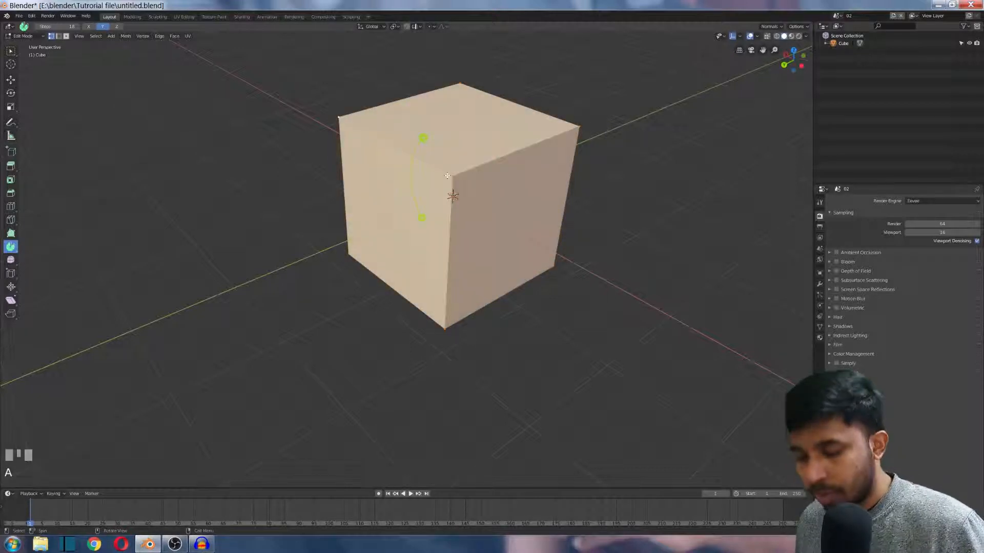
pyautogui.press('w')
pyautogui.rightClick(443, 176)
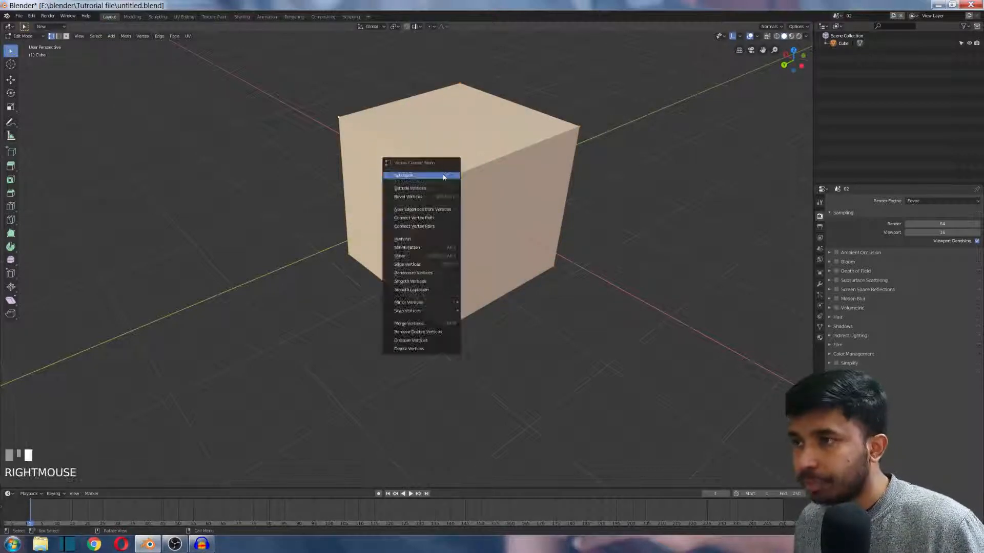
pyautogui.click(444, 176)
# - Check the subdivided cube in Object Mode, then return to Edit Mode and select its nearest upper corner vertex
pyautogui.moveTo(358, 206); pyautogui.dragTo(398, 180, button='middle')
pyautogui.press('Tab')
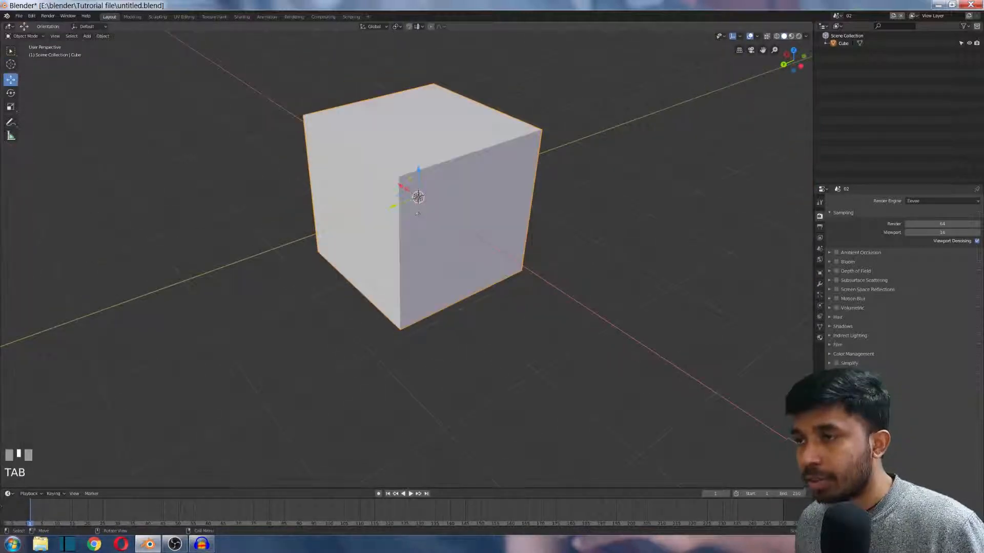
pyautogui.press('Tab')
pyautogui.click(418, 198)
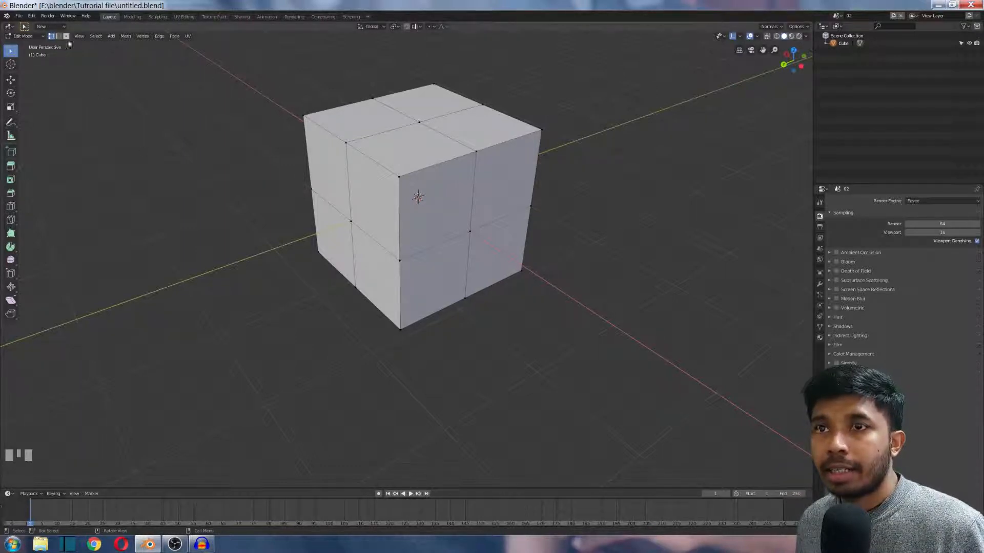
pyautogui.click(400, 178)
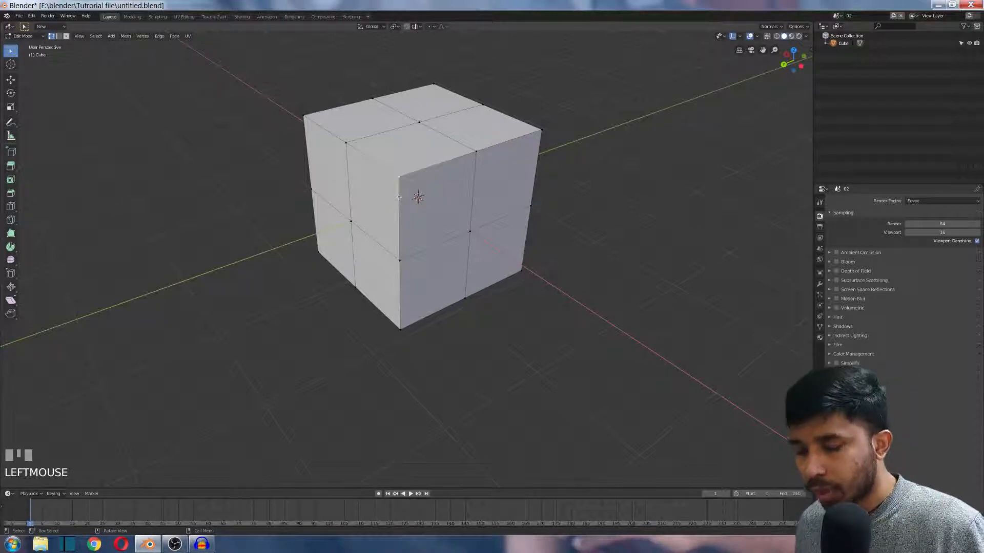
pyautogui.press('Tab')
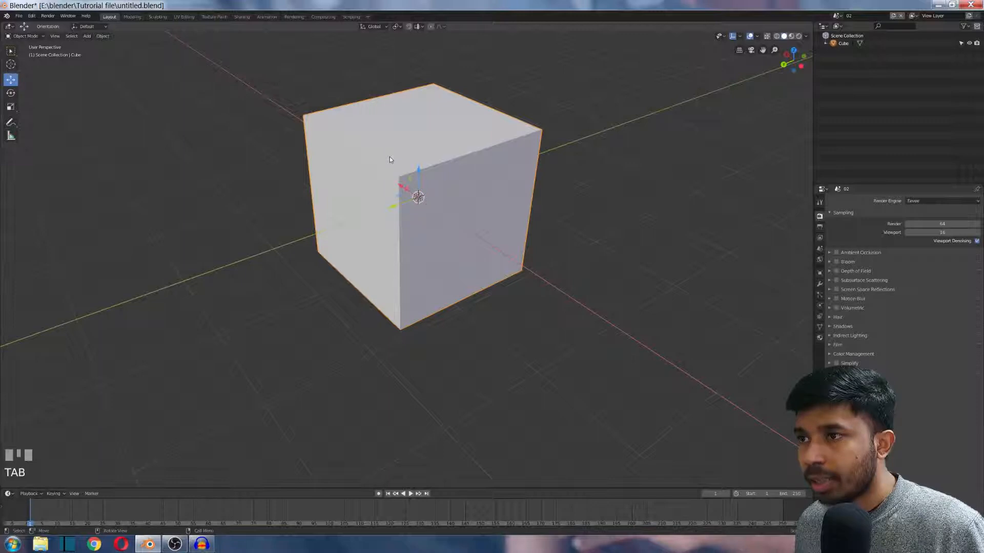
pyautogui.press('x')
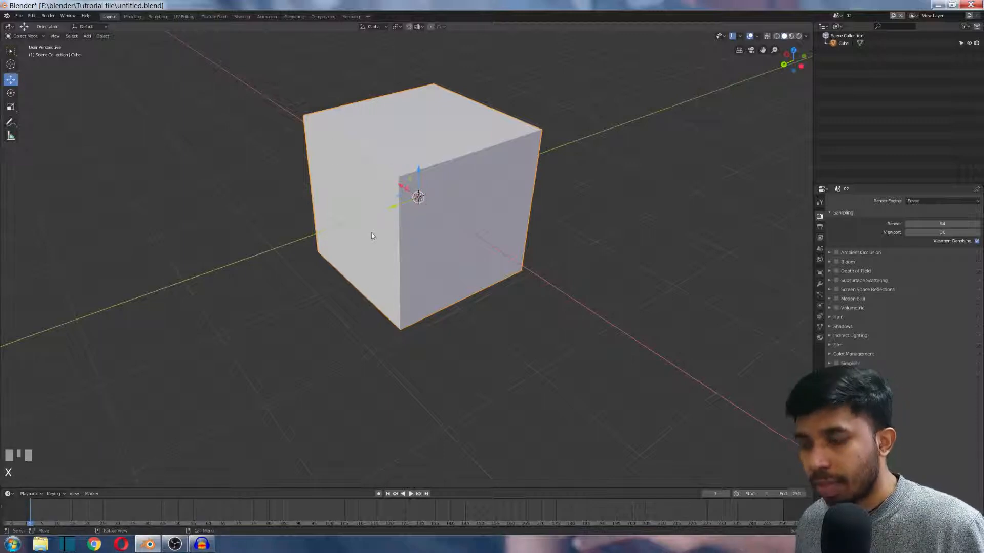
pyautogui.press('Tab')
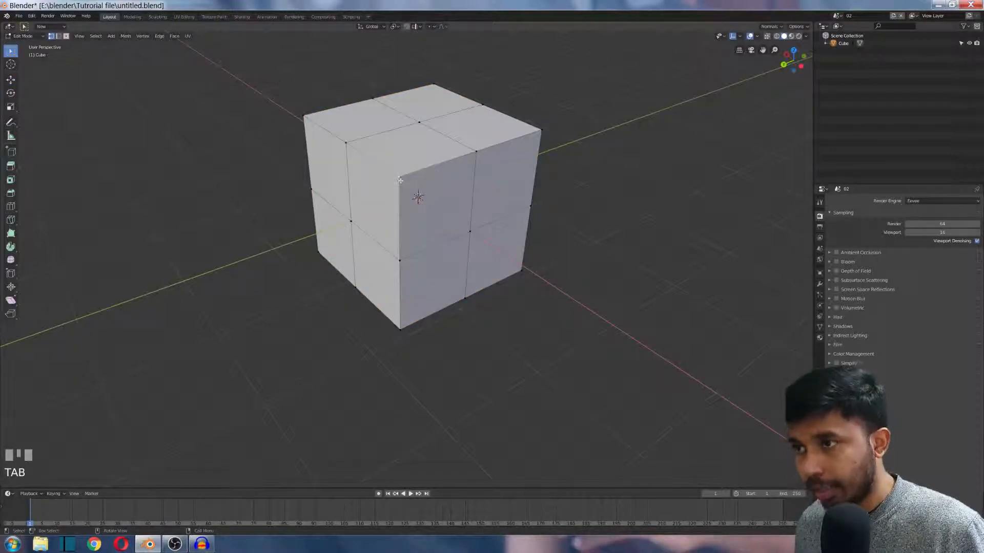
# - Delete the cube's selected nearest upper corner vertex using the Vertices delete option
pyautogui.press('x')
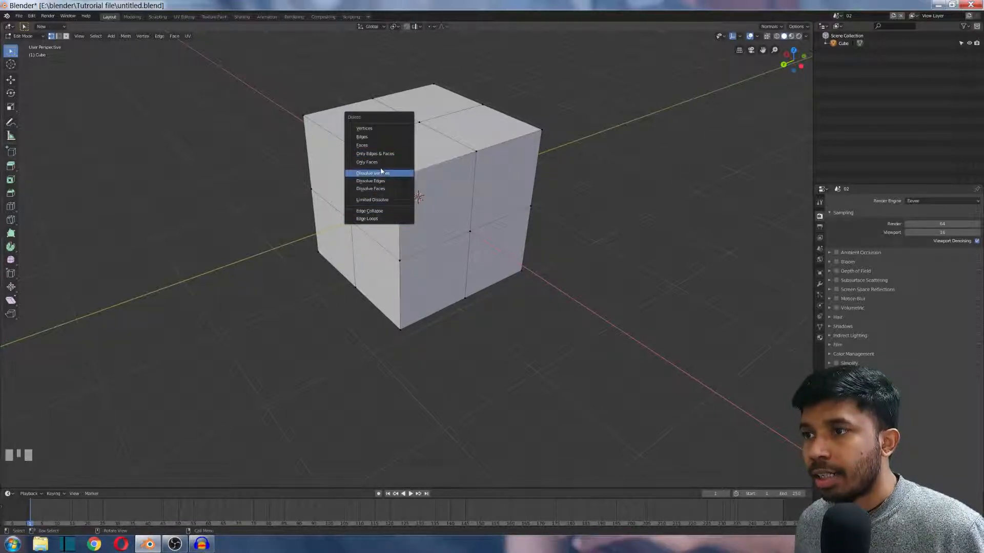
pyautogui.click(377, 219)
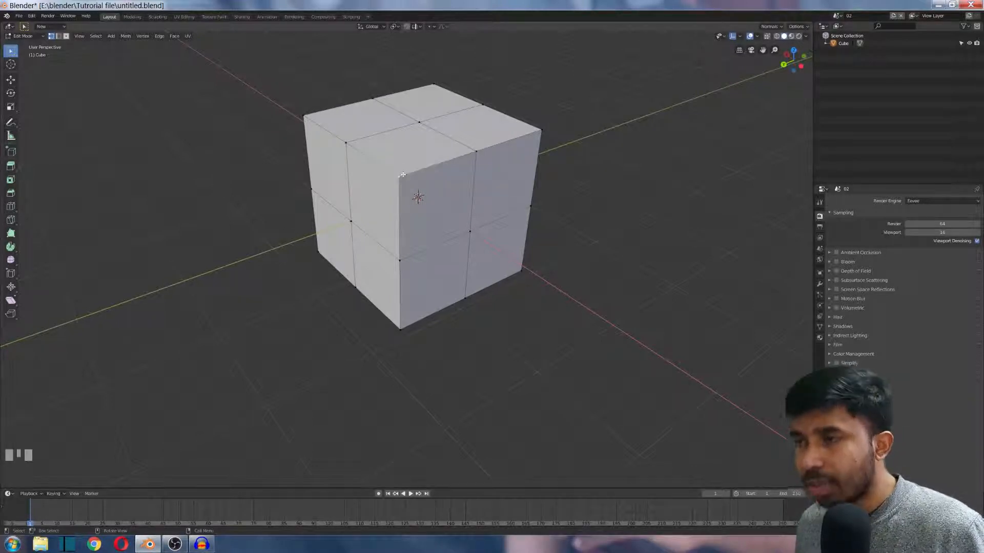
pyautogui.press('x')
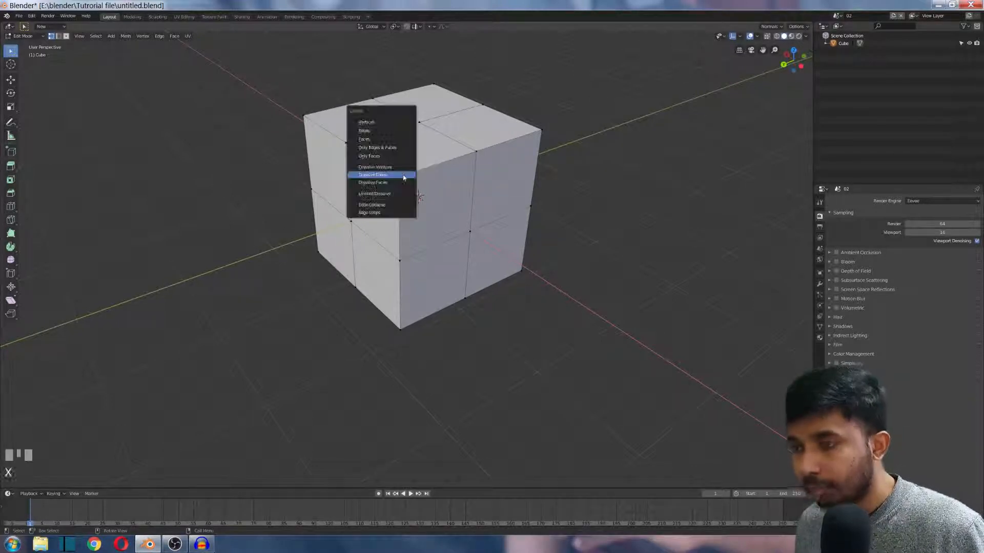
pyautogui.click(371, 120)
pyautogui.moveTo(390, 157); pyautogui.dragTo(378, 195, button='middle')
pyautogui.scroll(-4, 387, 190)
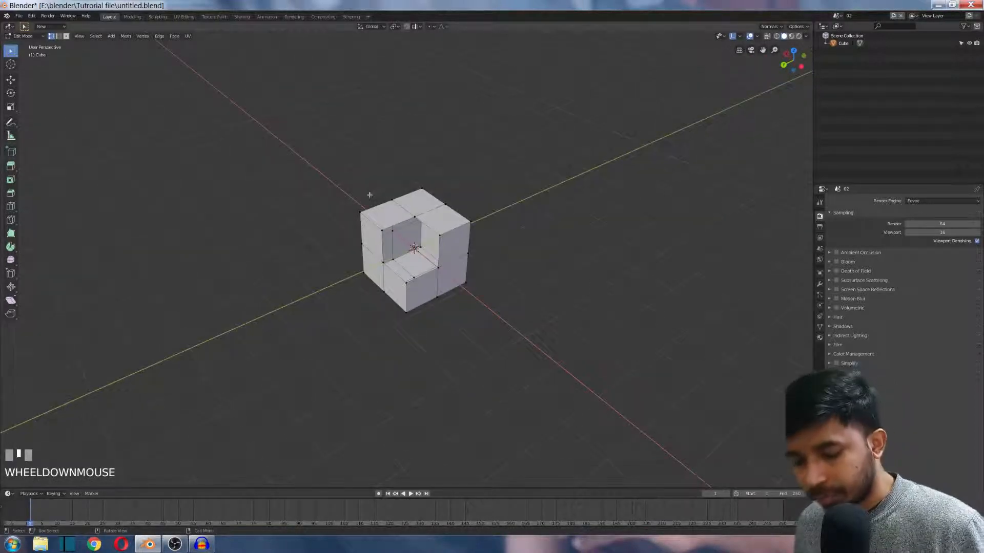
# - Return to Object Mode, add a UV sphere and move it along the Y axis beside the cut-out cube
pyautogui.press('Tab')
pyautogui.hotkey('shift', 'a')
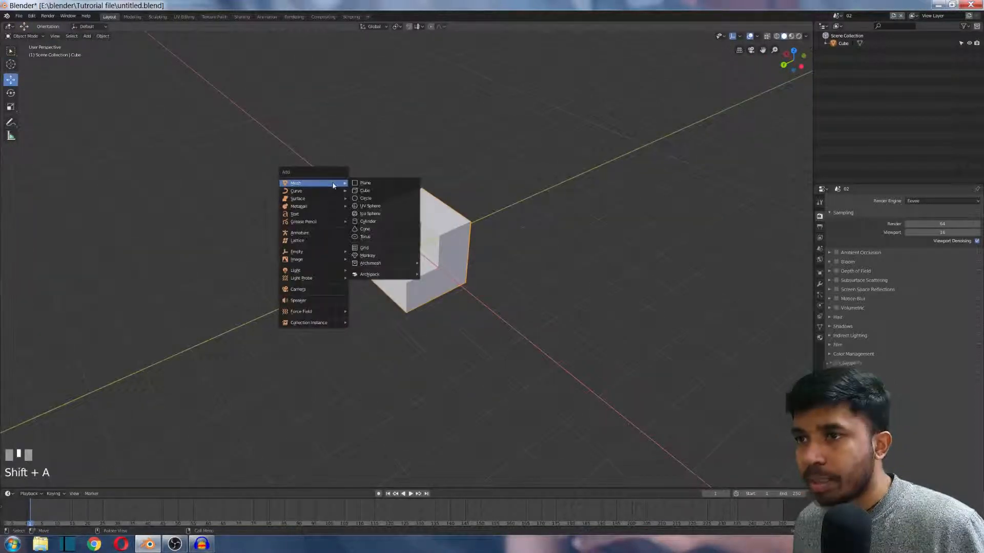
pyautogui.click(362, 207)
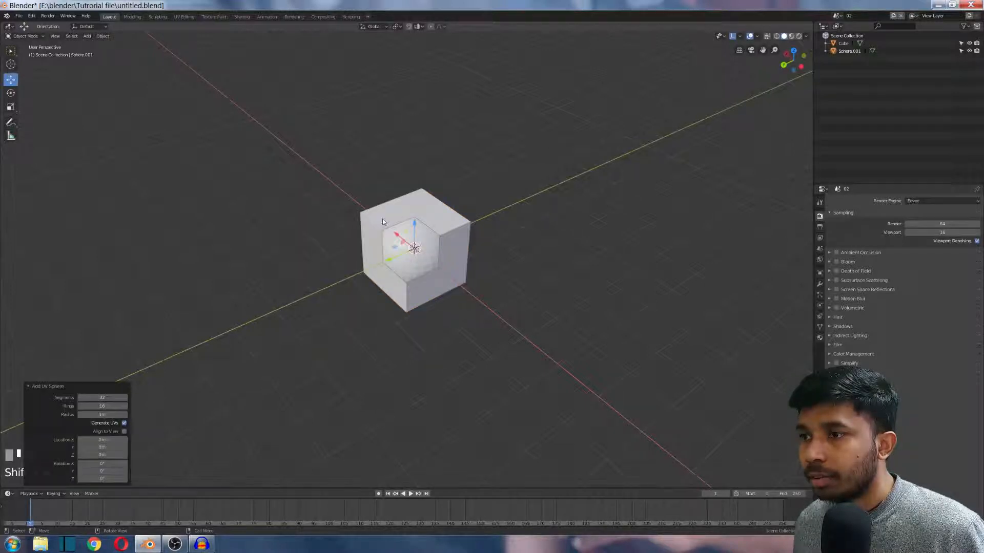
pyautogui.moveTo(394, 260); pyautogui.dragTo(280, 308)
pyautogui.moveTo(280, 309); pyautogui.dragTo(314, 242, button='middle')
pyautogui.scroll(7, 332, 211)
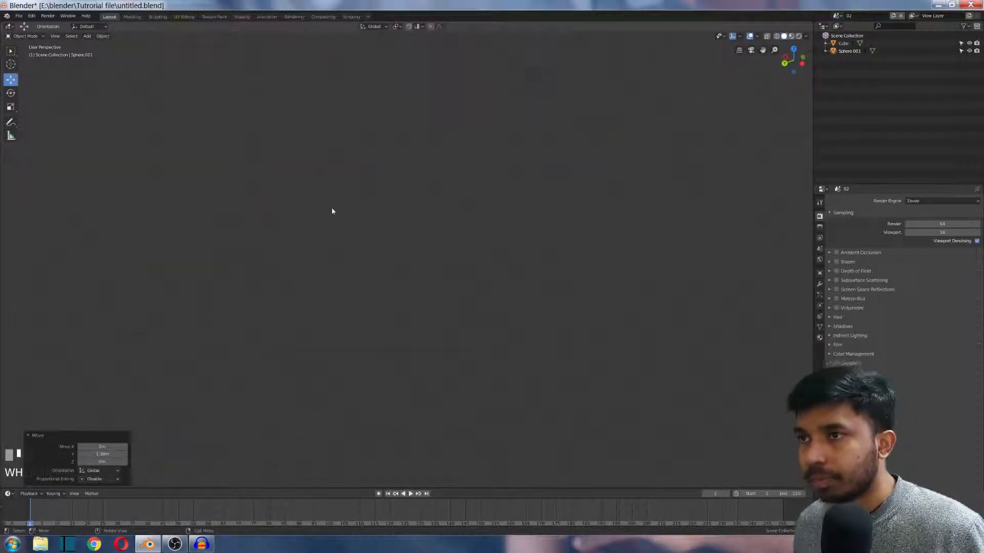
pyautogui.scroll(-5, 324, 196)
pyautogui.keyDown('shift'); pyautogui.moveTo(321, 191); pyautogui.dragTo(318, 220, button='middle'); pyautogui.keyUp('shift')
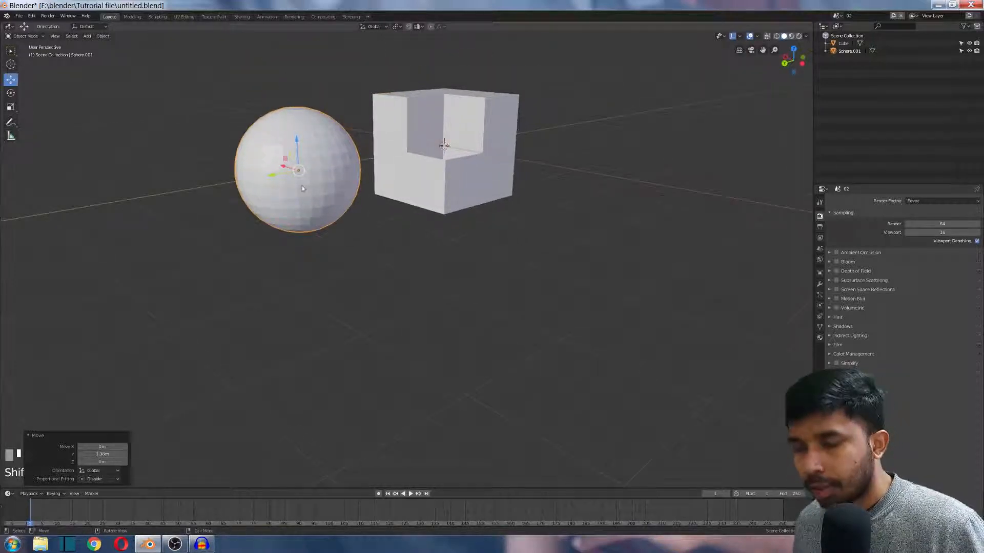
# - Enter Edit Mode on the sphere, isolate it in local view, and delete one vertex on its near side
pyautogui.press('Tab')
pyautogui.click(312, 168)
pyautogui.scroll(2, 302, 164)
pyautogui.scroll(-1, 292, 160)
pyautogui.keyDown('shift'); pyautogui.moveTo(283, 148); pyautogui.dragTo(308, 194, button='middle'); pyautogui.keyUp('shift')
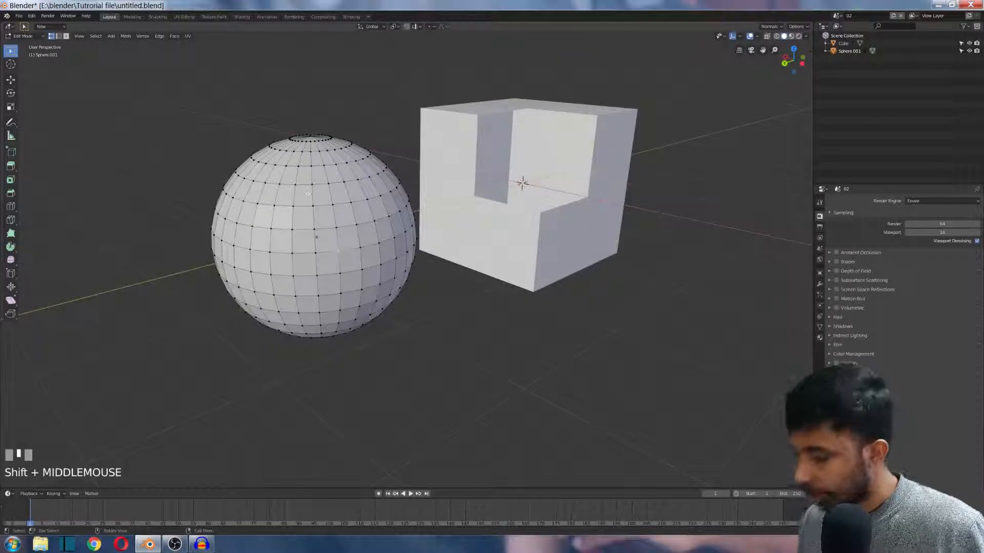
pyautogui.press('KP_Divide')
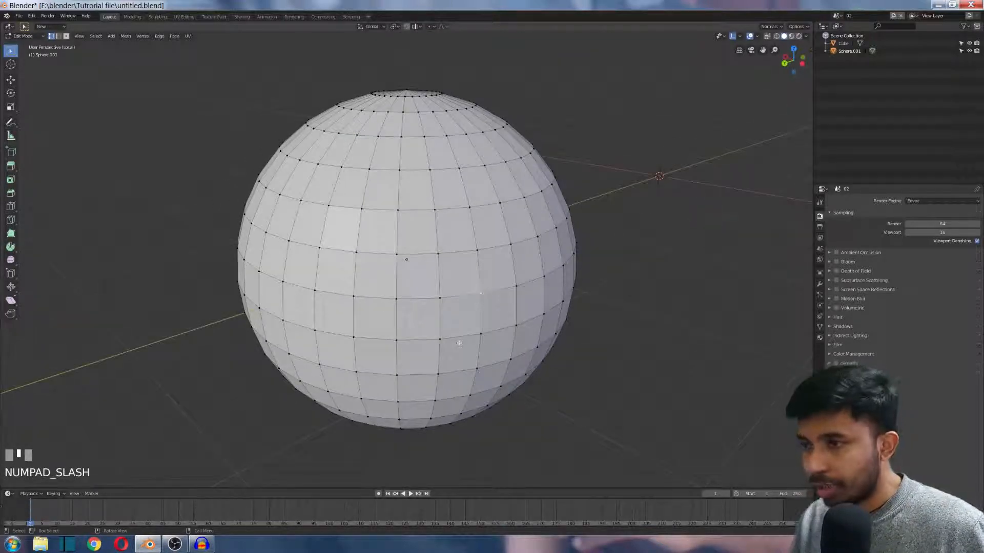
pyautogui.press('x')
pyautogui.click(488, 300)
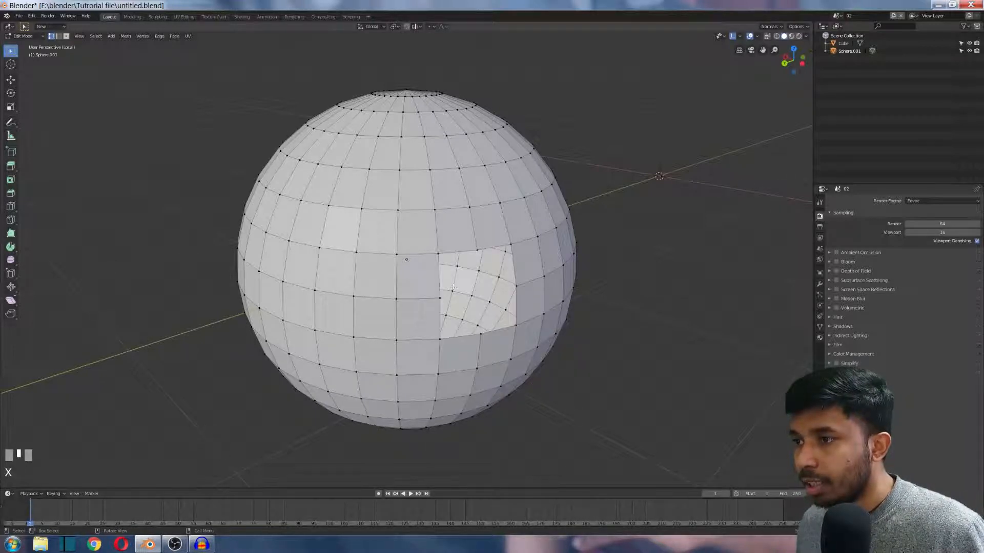
# - Switch to Object Mode, nudge the sphere slightly in X and Y, and try to reveal the hidden cube
pyautogui.scroll(-3, 462, 277)
pyautogui.keyDown('shift'); pyautogui.moveTo(462, 276); pyautogui.dragTo(308, 259, button='middle'); pyautogui.keyUp('shift')
pyautogui.scroll(-3, 317, 259)
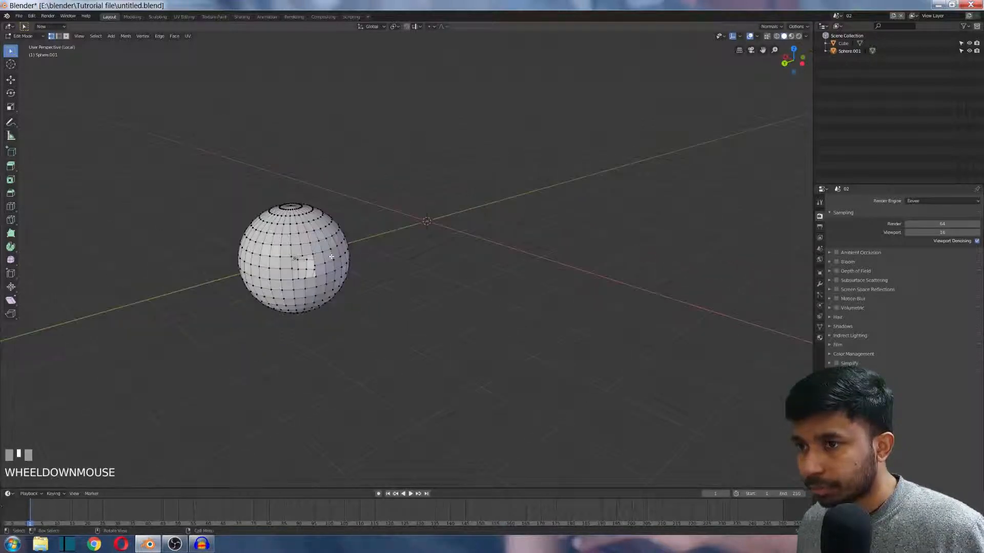
pyautogui.scroll(-1, 361, 251)
pyautogui.press('Tab')
pyautogui.scroll(-3, 357, 254)
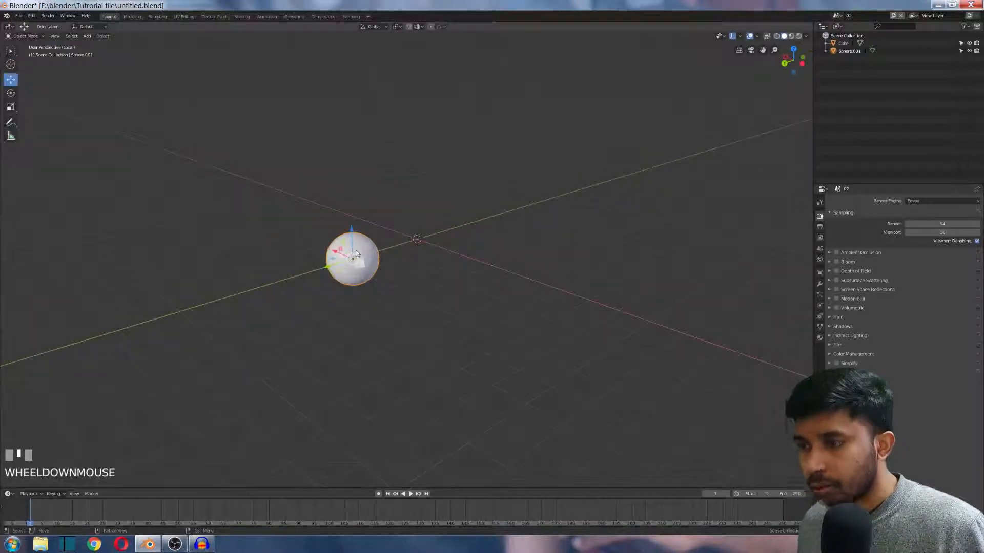
pyautogui.hotkey('alt', 'h')
pyautogui.moveTo(333, 262)
pyautogui.mouseDown()
pyautogui.moveTo(358, 259)
pyautogui.moveTo(331, 263)
pyautogui.mouseUp()
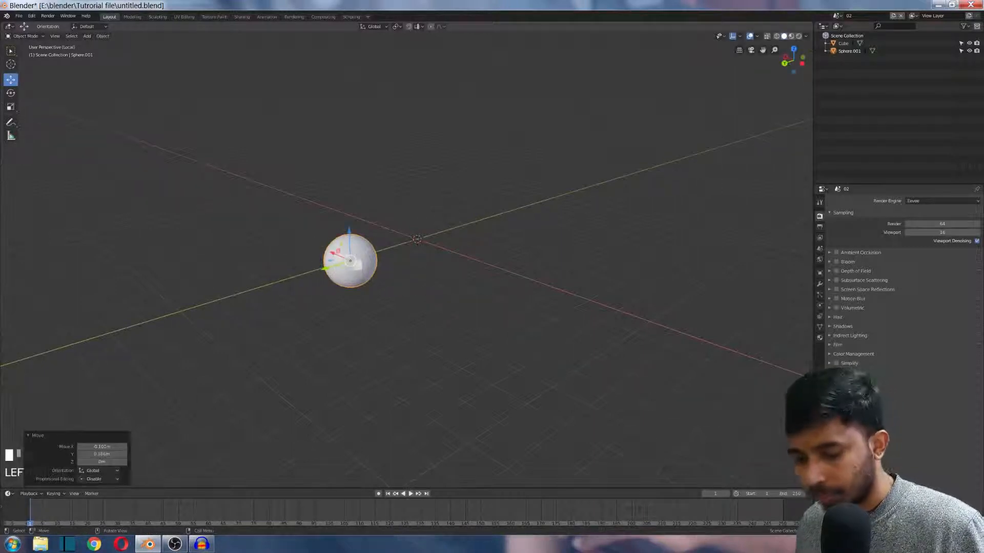
pyautogui.hotkey('alt', 'h')
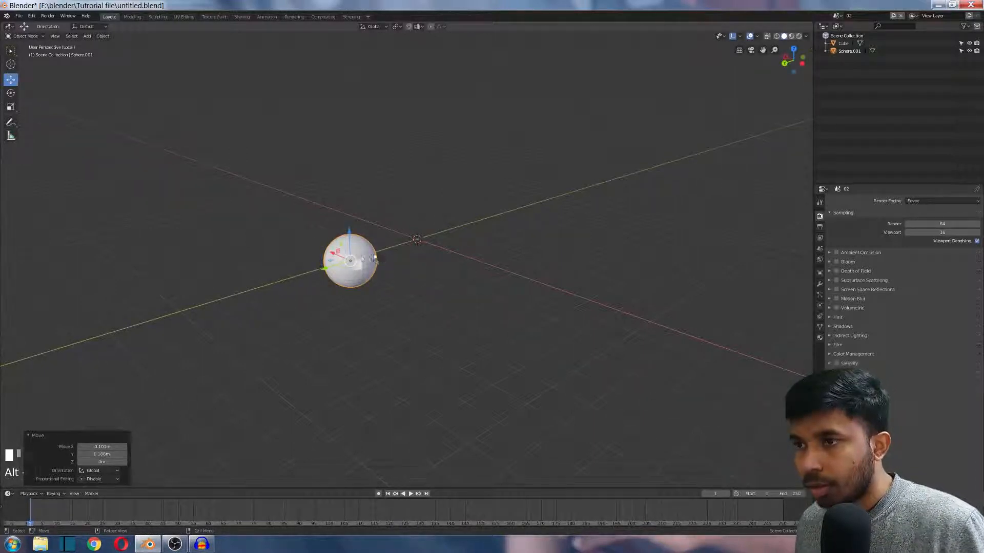
pyautogui.scroll(4, 350, 261)
pyautogui.keyDown('shift'); pyautogui.moveTo(338, 261); pyautogui.dragTo(413, 239, button='middle'); pyautogui.keyUp('shift')
pyautogui.scroll(4, 413, 239)
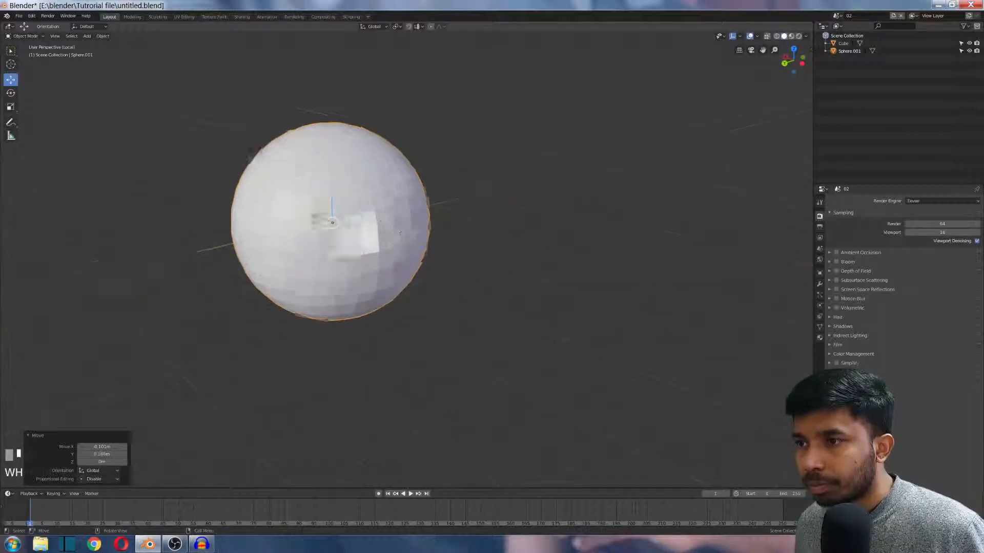
# - Return to Edit Mode, switch to edge selection, and delete a horizontal edge just above the square hole
pyautogui.press('Tab')
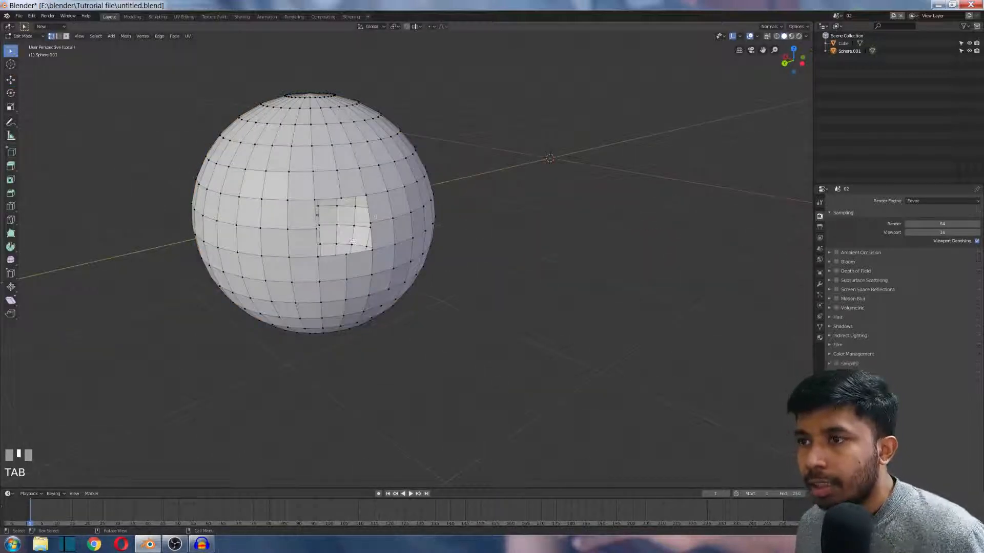
pyautogui.click(313, 170)
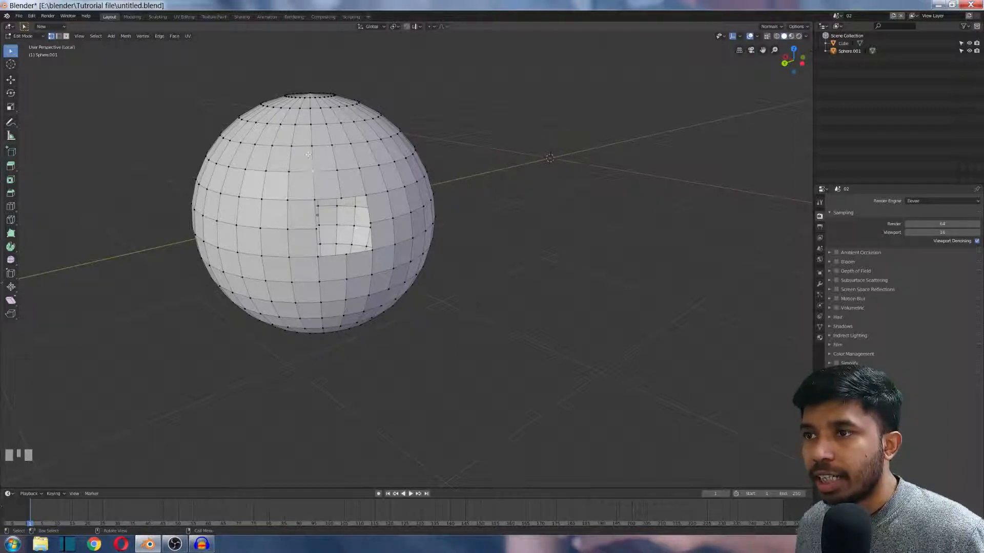
pyautogui.scroll(2, 307, 185)
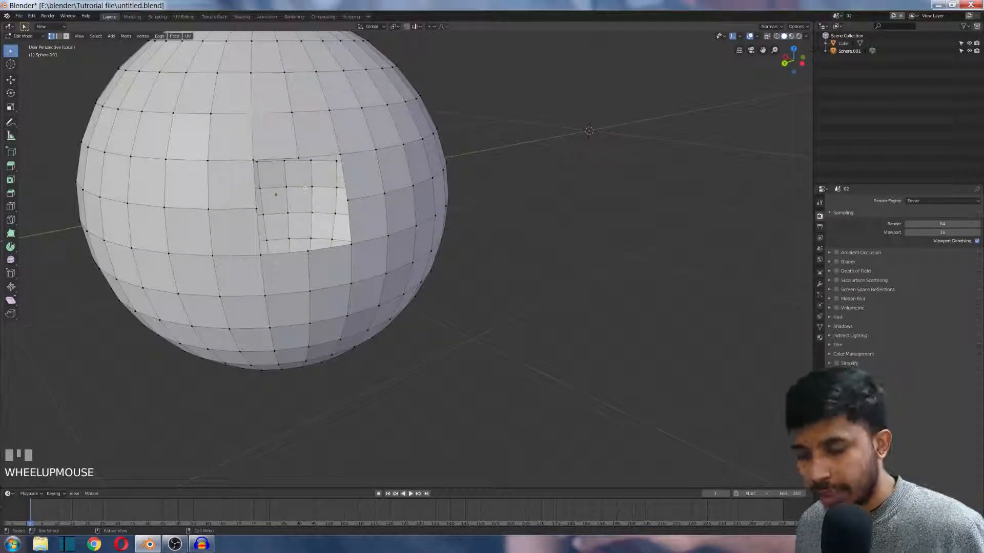
pyautogui.press('x')
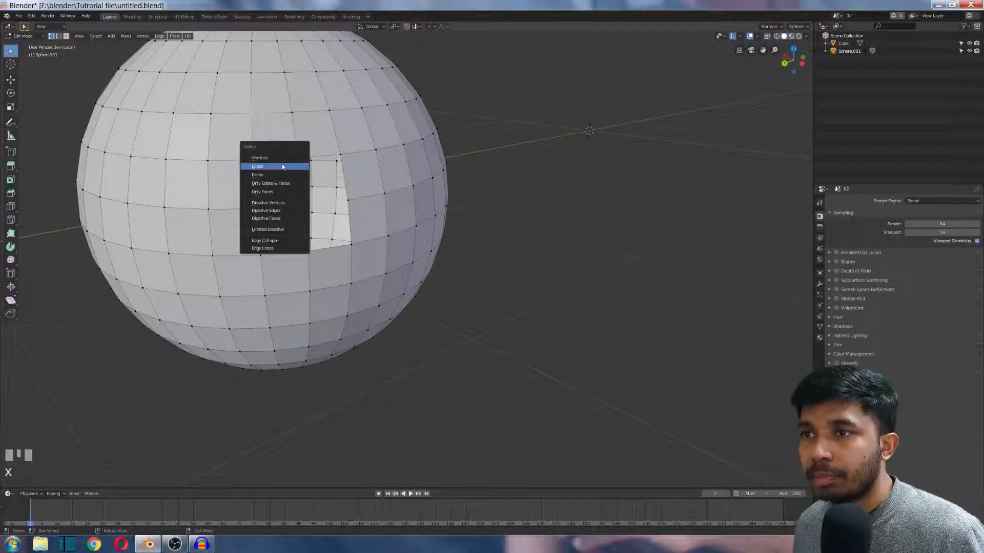
pyautogui.click(251, 113)
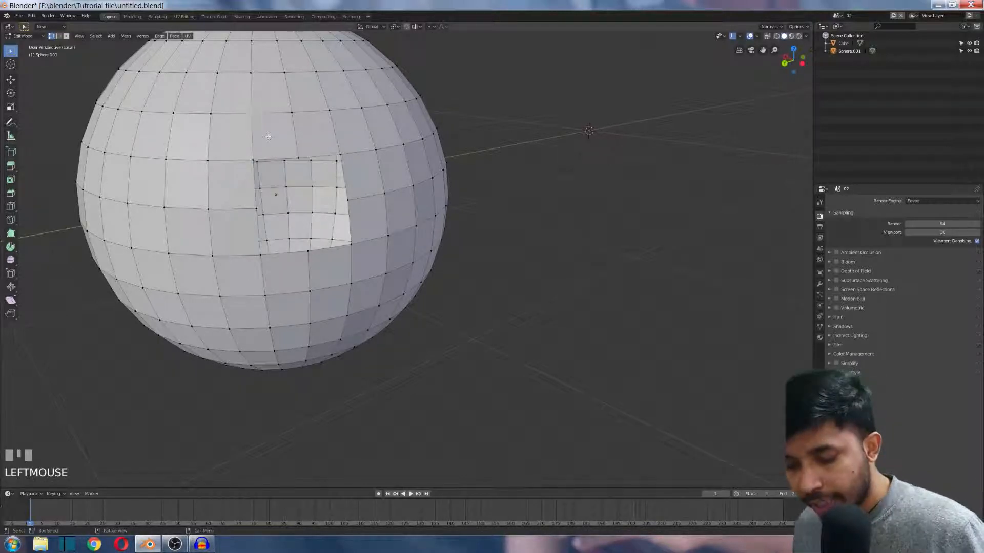
pyautogui.press('2')
pyautogui.click(276, 111)
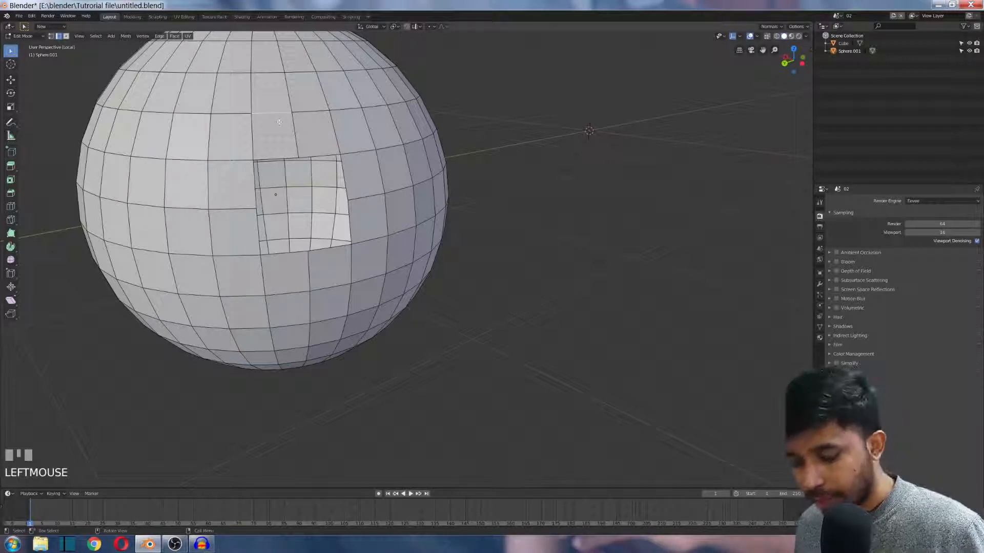
pyautogui.press('x')
pyautogui.click(279, 124)
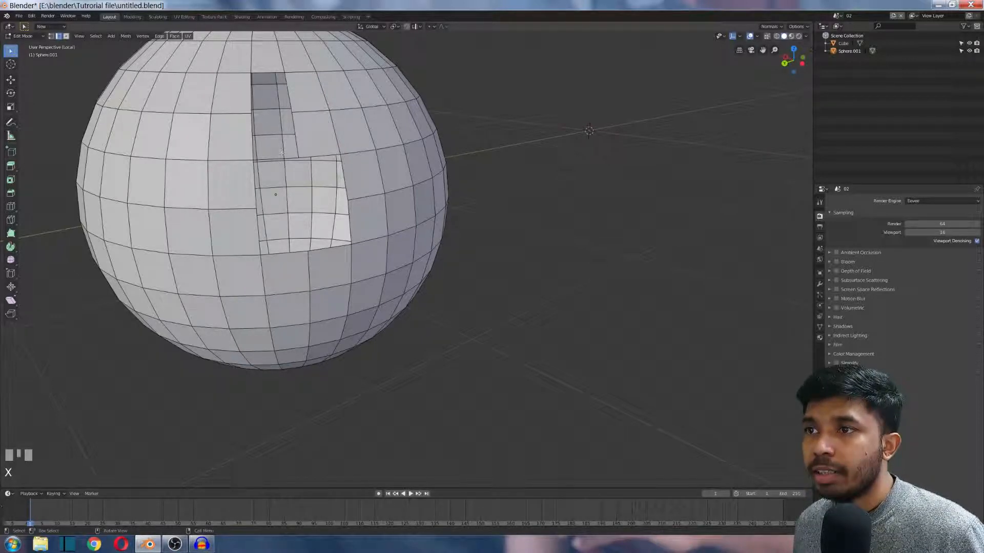
# - Delete a vertical edge on the sphere's lower half beside the square hole, and run Dissolve Selection
pyautogui.click(174, 268)
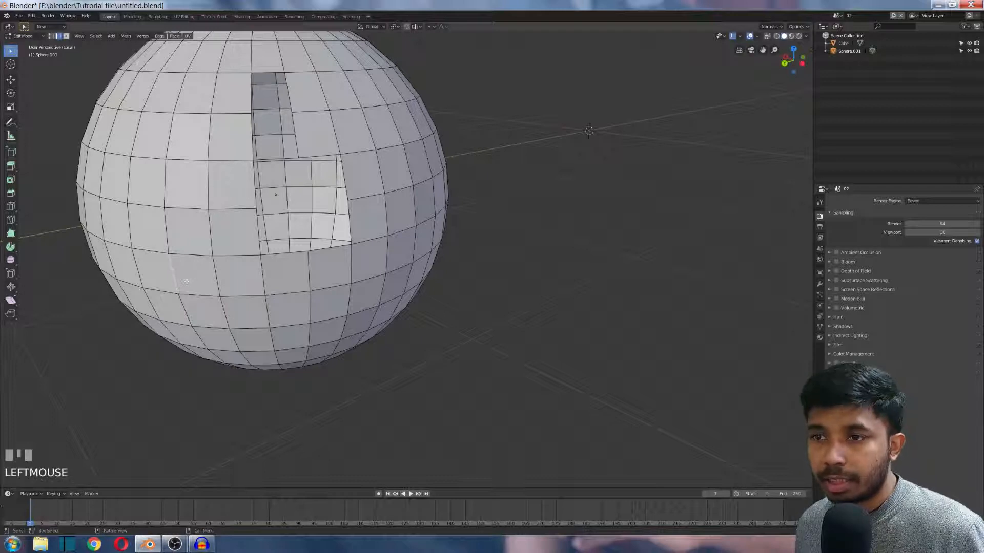
pyautogui.press('x')
pyautogui.click(176, 281)
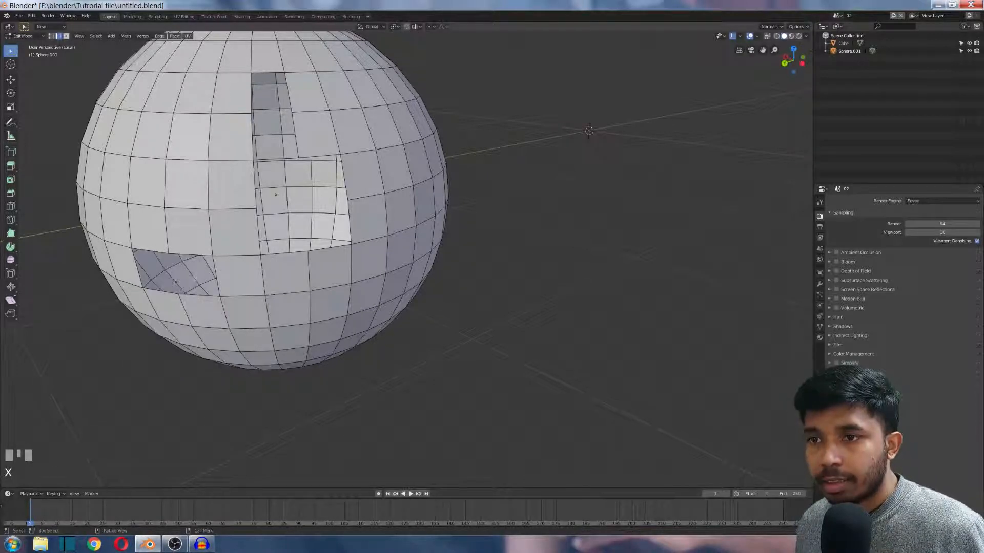
pyautogui.hotkey('ctrl', 'x')
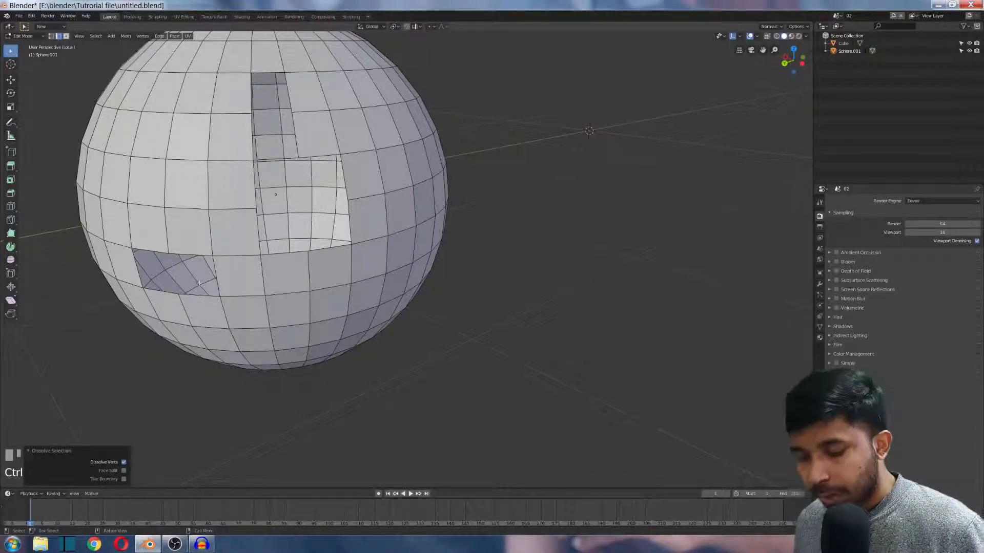
# - Switch to face selection and delete a single face on the sphere's upper half, away from the existing holes
pyautogui.keyDown('shift'); pyautogui.moveTo(164, 142); pyautogui.dragTo(192, 200, button='middle'); pyautogui.keyUp('shift')
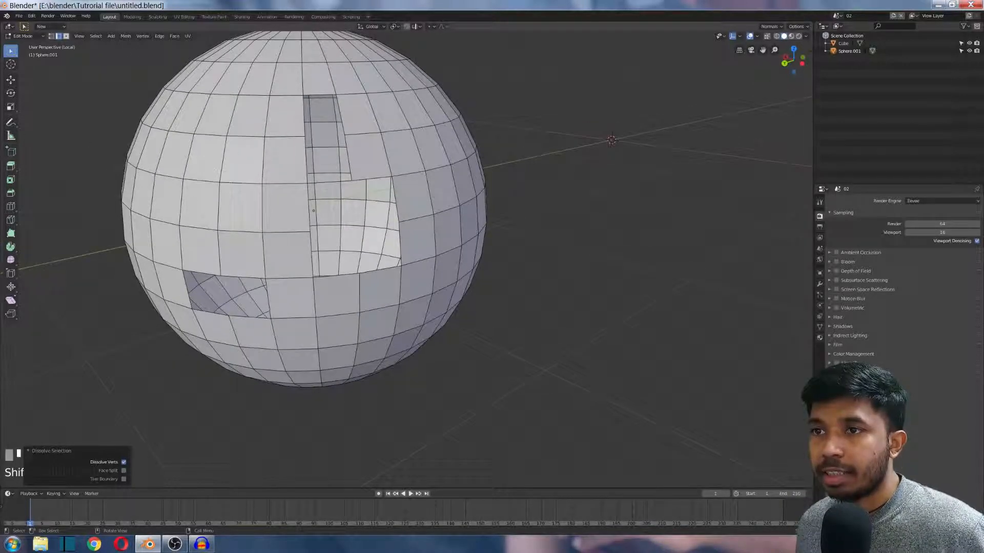
pyautogui.click(222, 175)
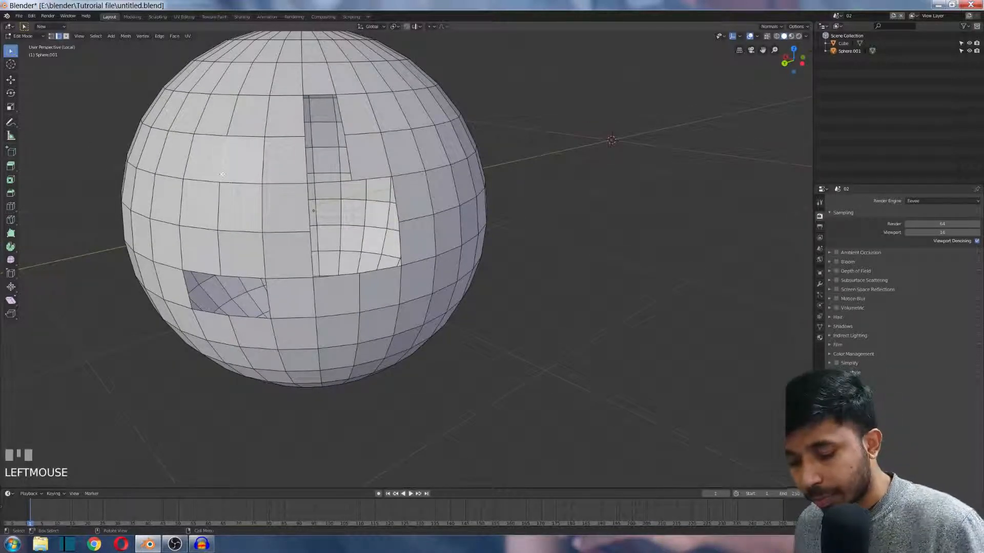
pyautogui.press('3')
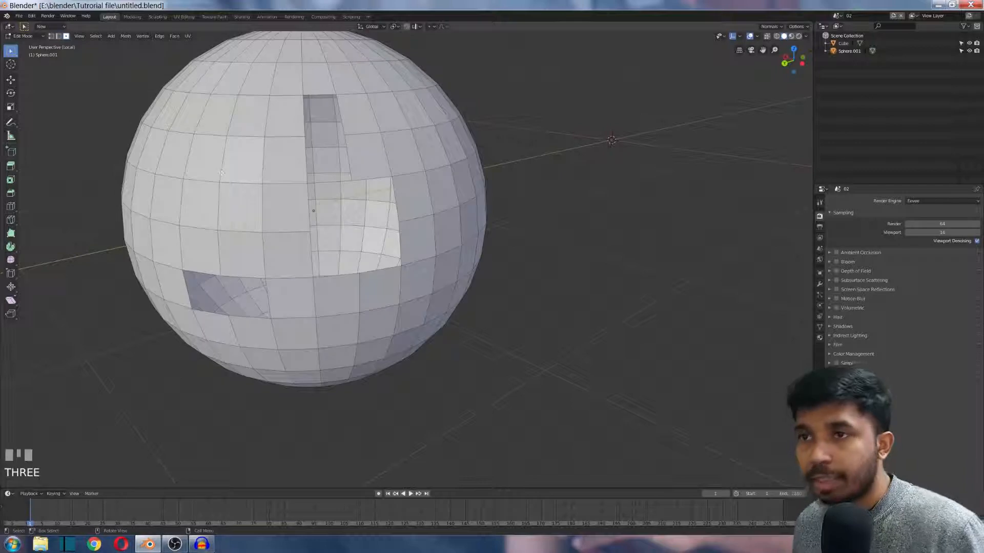
pyautogui.click(222, 175)
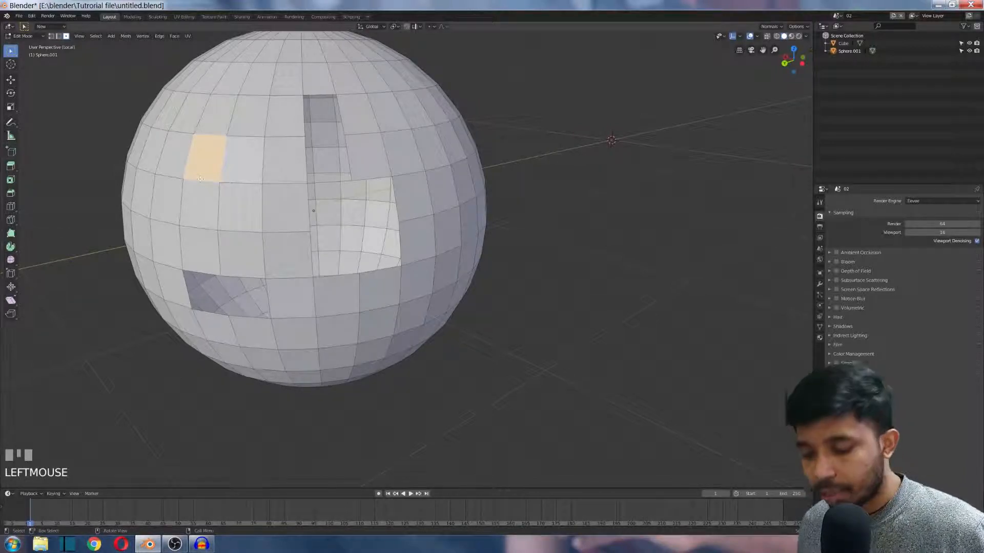
pyautogui.press('x')
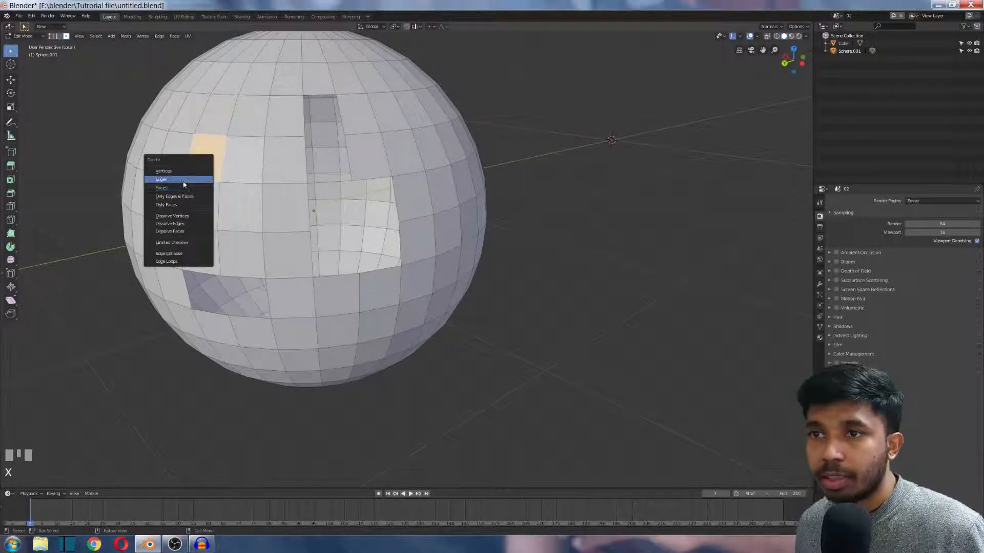
pyautogui.click(183, 189)
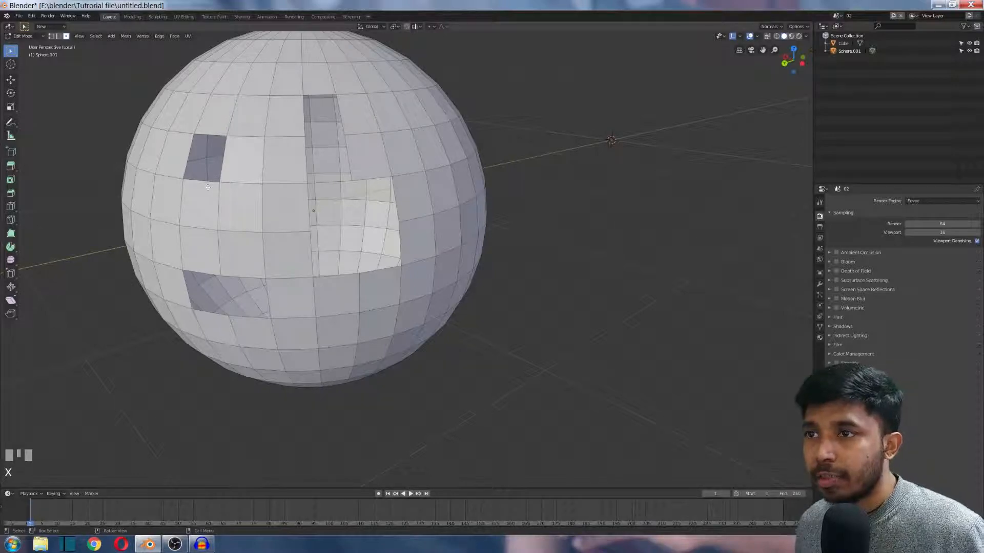
# - Switch to vertex selection and dissolve one vertex on the intact side of the sphere, just above its middle, using Dissolve Vertices
pyautogui.scroll(-2, 207, 188)
pyautogui.moveTo(213, 192); pyautogui.dragTo(321, 215, button='middle')
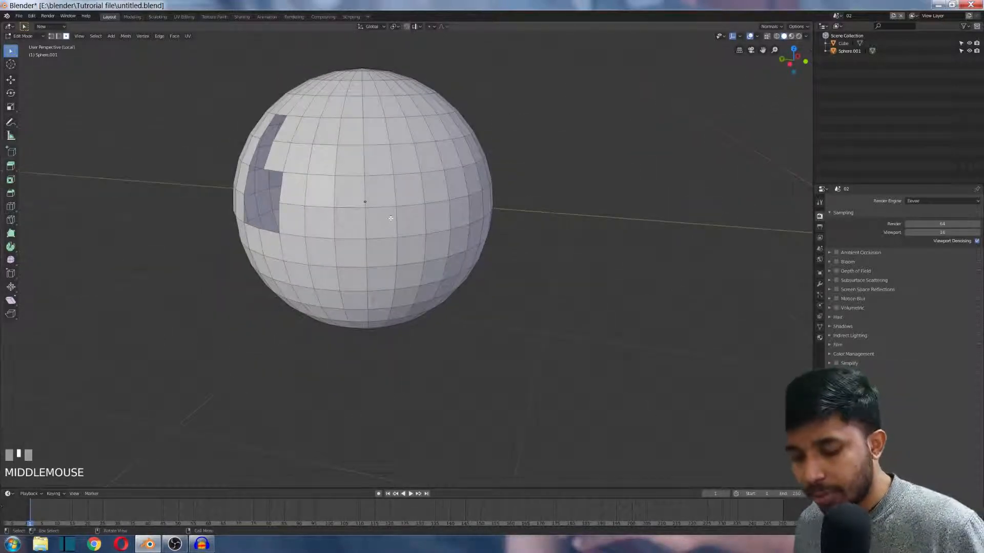
pyautogui.press('1')
pyautogui.click(389, 184)
pyautogui.press('x')
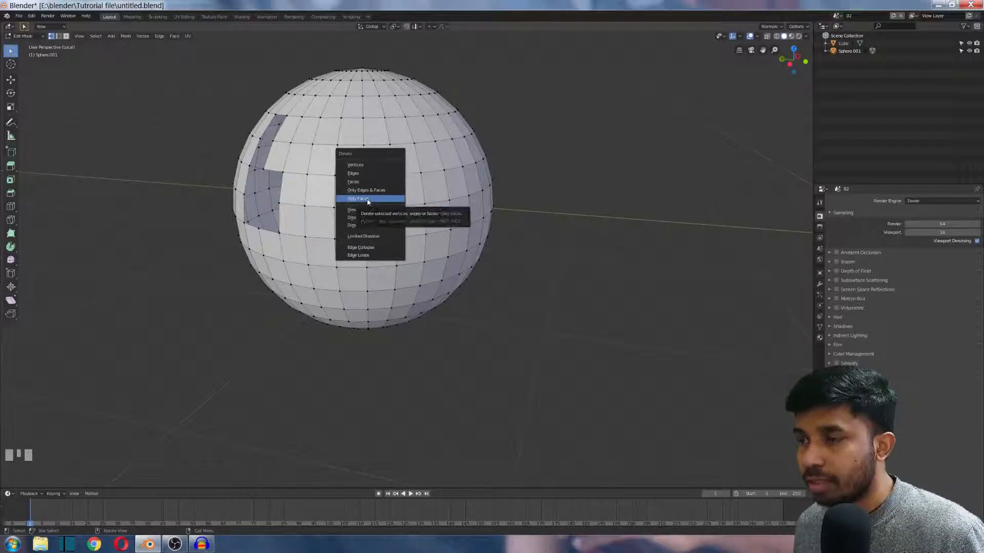
pyautogui.click(405, 182)
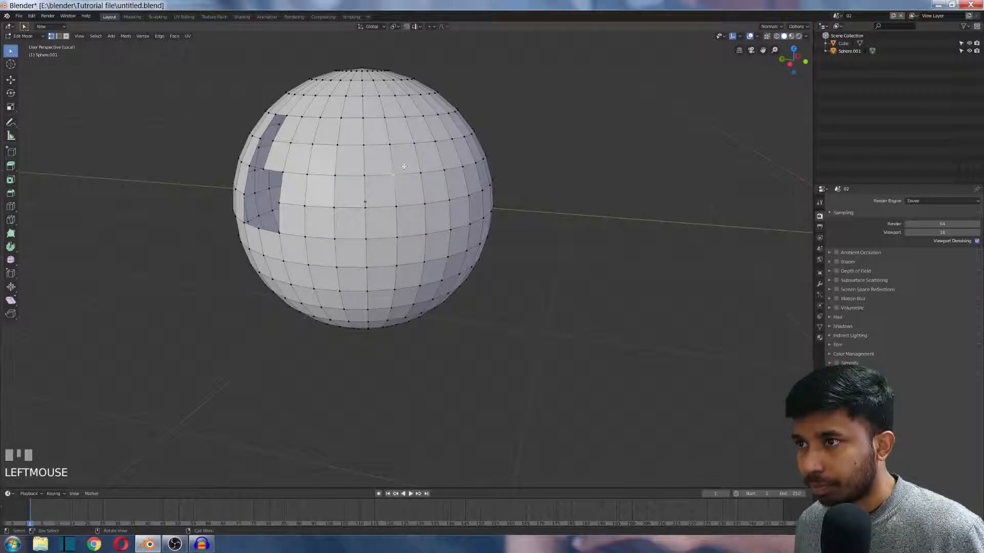
pyautogui.press('x')
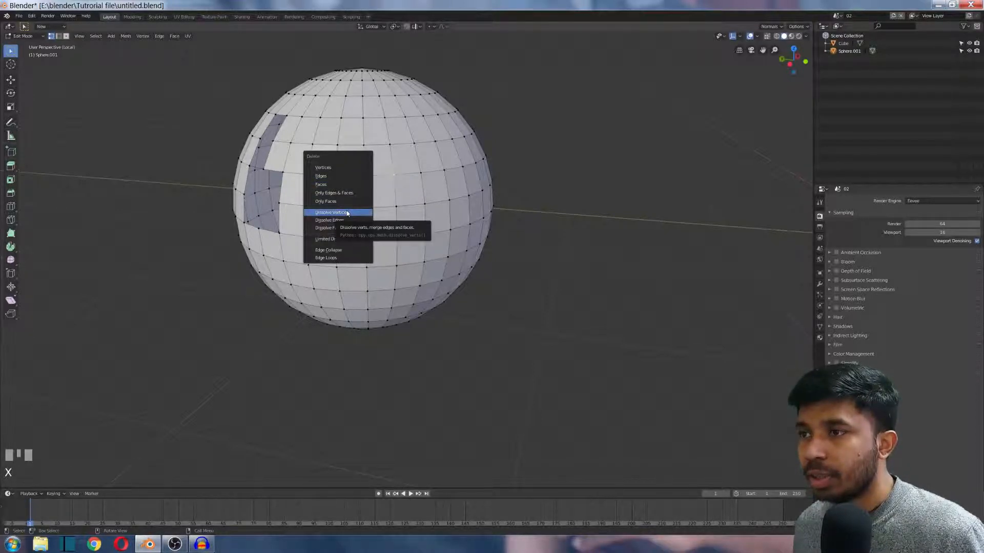
pyautogui.click(347, 213)
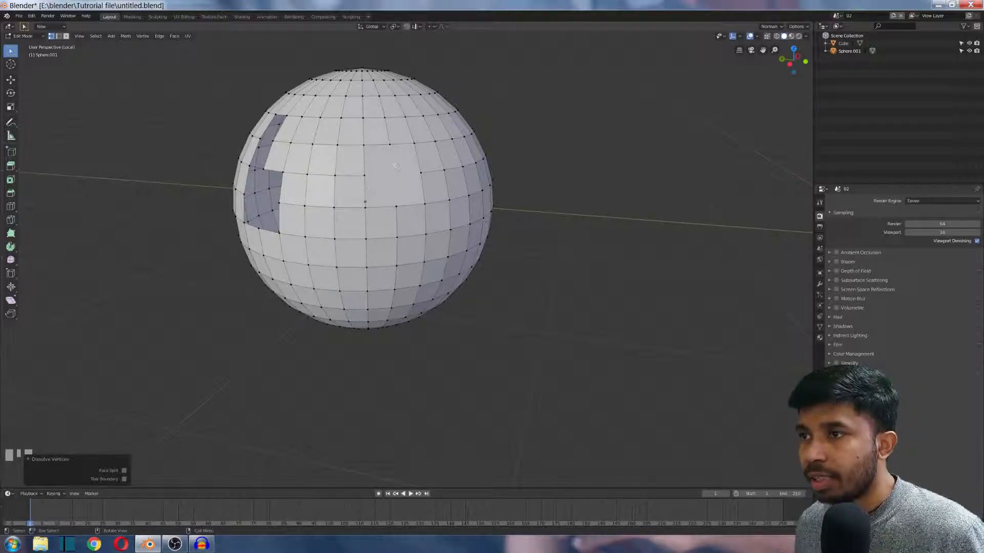
# - Switch to face selection and select the large merged face around the dissolved vertex to check it
pyautogui.moveTo(403, 191); pyautogui.dragTo(366, 201, button='middle')
pyautogui.click(366, 201)
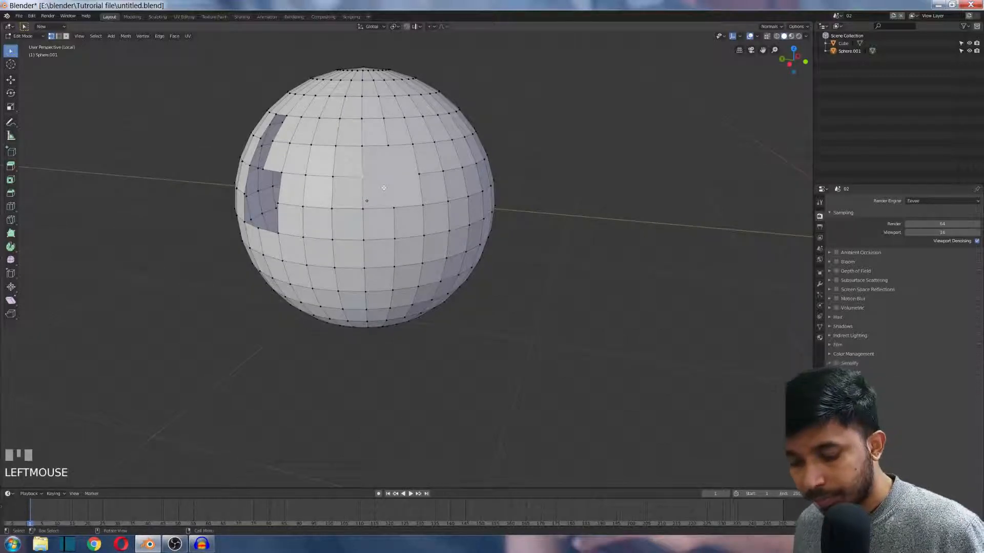
pyautogui.press('1')
pyautogui.press('3')
pyautogui.click(388, 172)
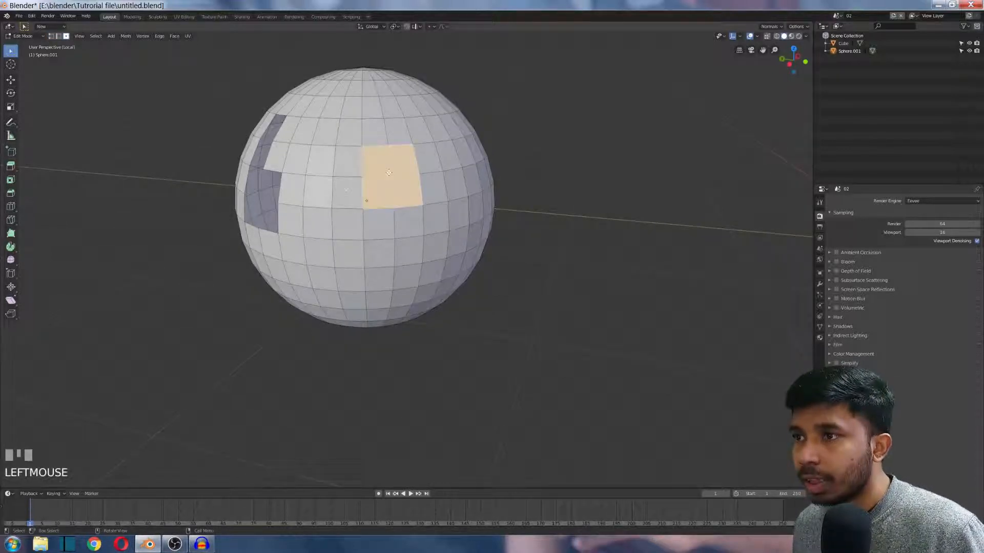
# - Switch to edge selection and dissolve the vertical edge directly below the large merged face, using Dissolve Edges
pyautogui.moveTo(358, 186); pyautogui.dragTo(430, 163, button='middle')
pyautogui.scroll(3, 467, 170)
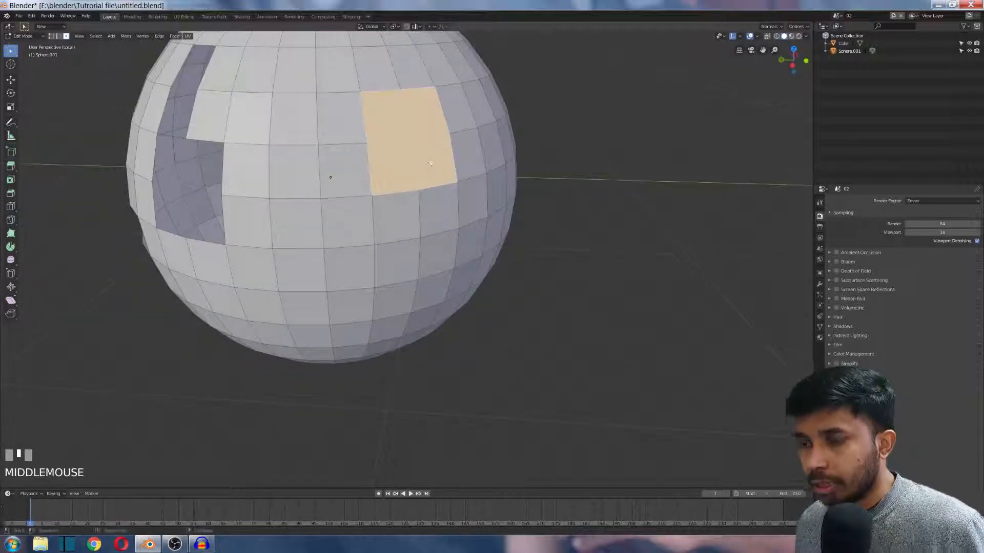
pyautogui.press('2')
pyautogui.click(420, 216)
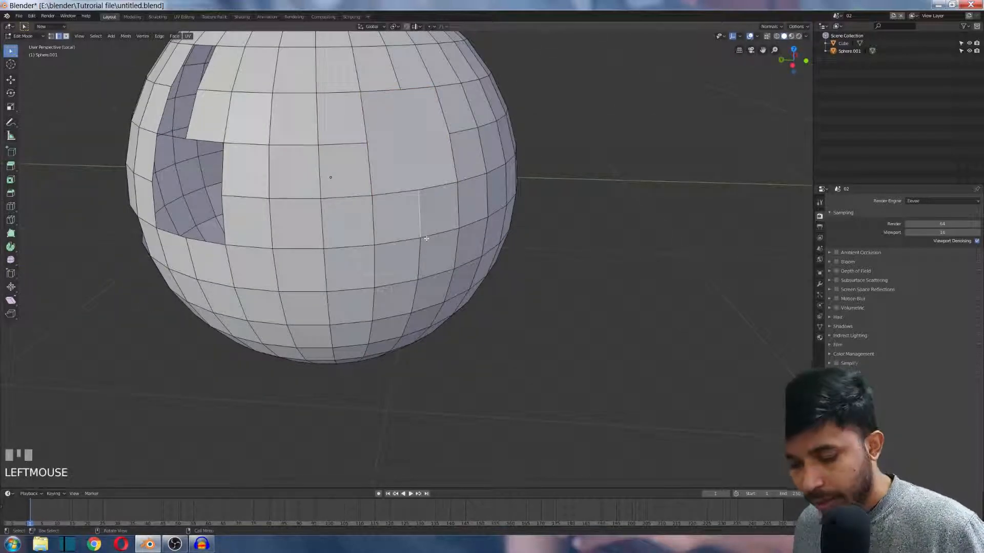
pyautogui.press('x')
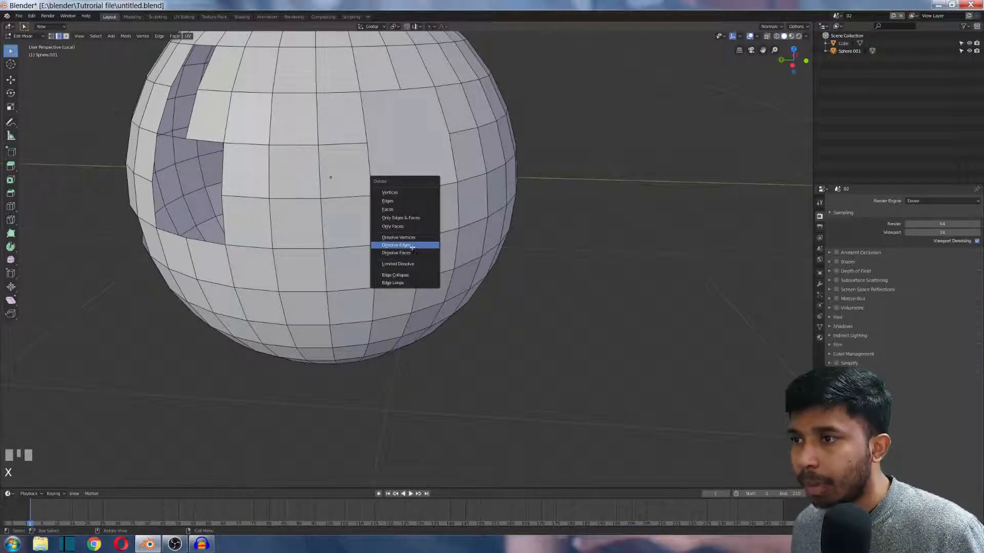
pyautogui.click(412, 248)
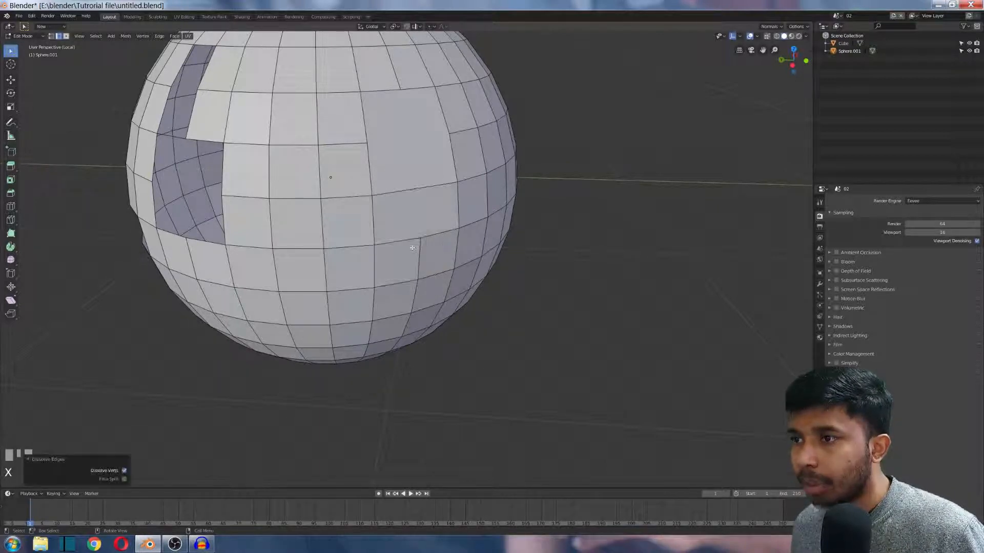
# - Switch to face selection and run Dissolve Faces on a single face in the sphere's lower half
pyautogui.scroll(-3, 412, 247)
pyautogui.moveTo(412, 247); pyautogui.dragTo(453, 234, button='middle')
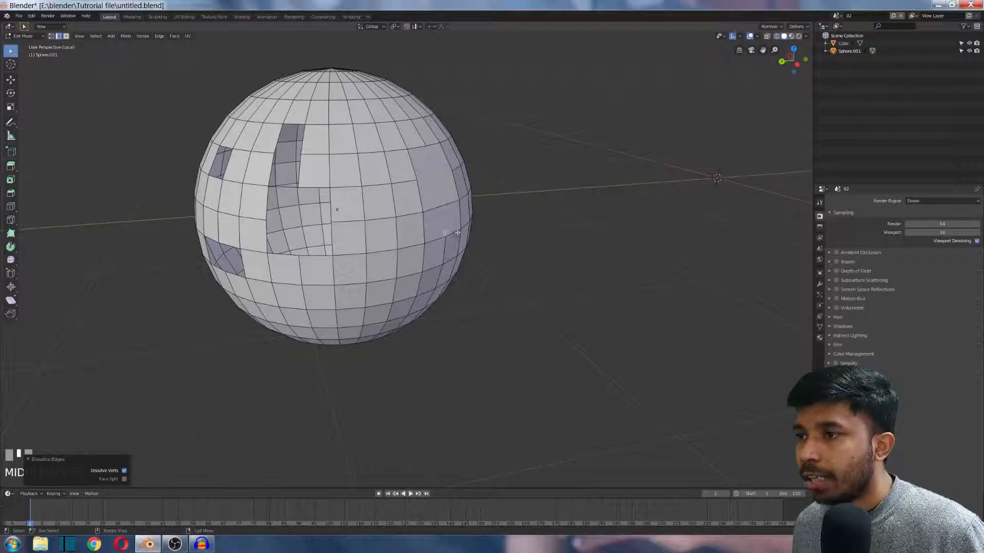
pyautogui.scroll(-3, 443, 234)
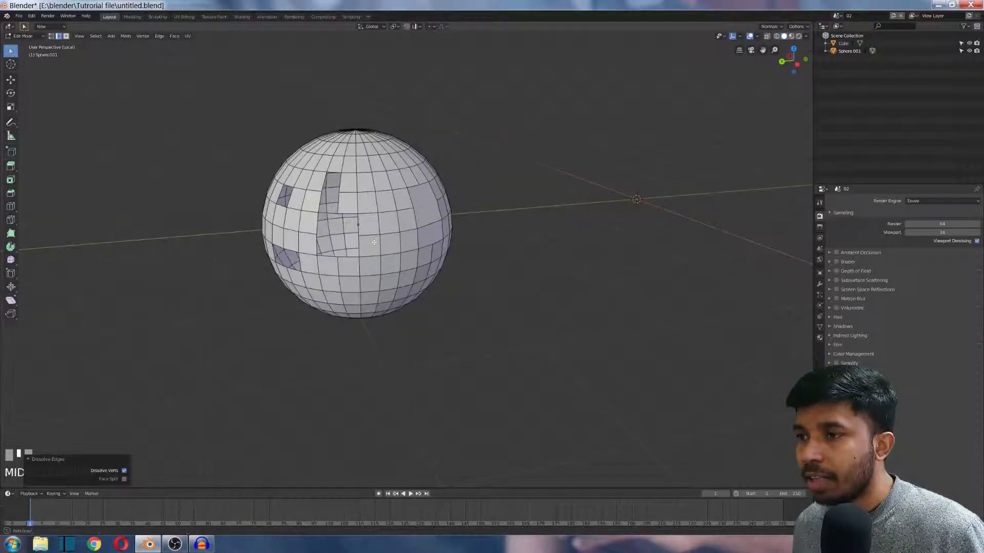
pyautogui.moveTo(443, 234); pyautogui.dragTo(371, 256, button='middle')
pyautogui.click(372, 267)
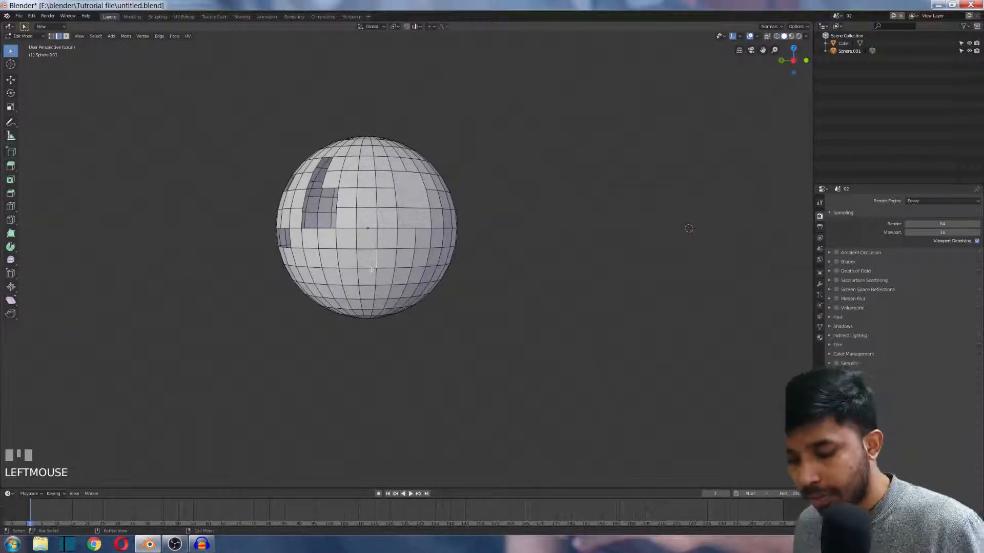
pyautogui.press('3')
pyautogui.click(370, 268)
pyautogui.scroll(1, 368, 269)
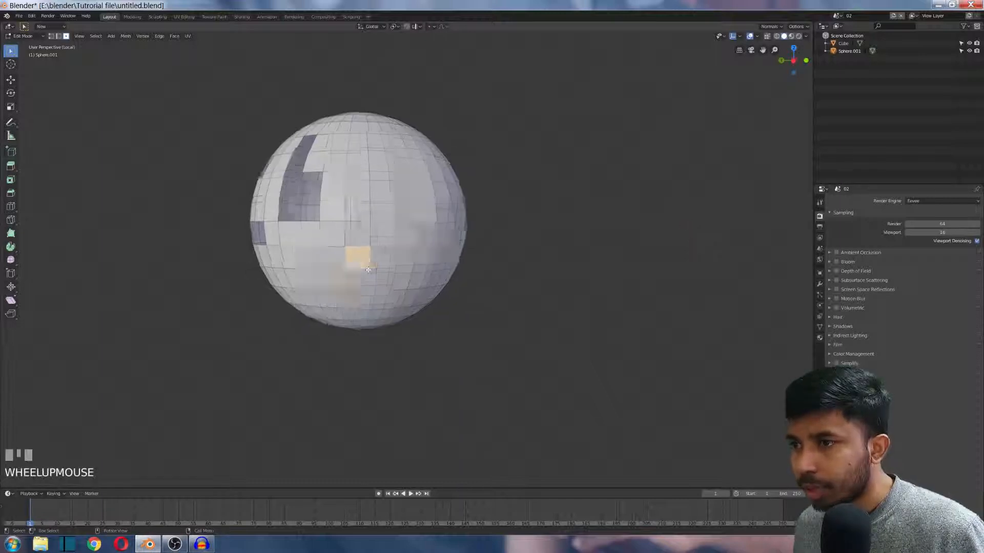
pyautogui.scroll(2, 368, 270)
pyautogui.press('x')
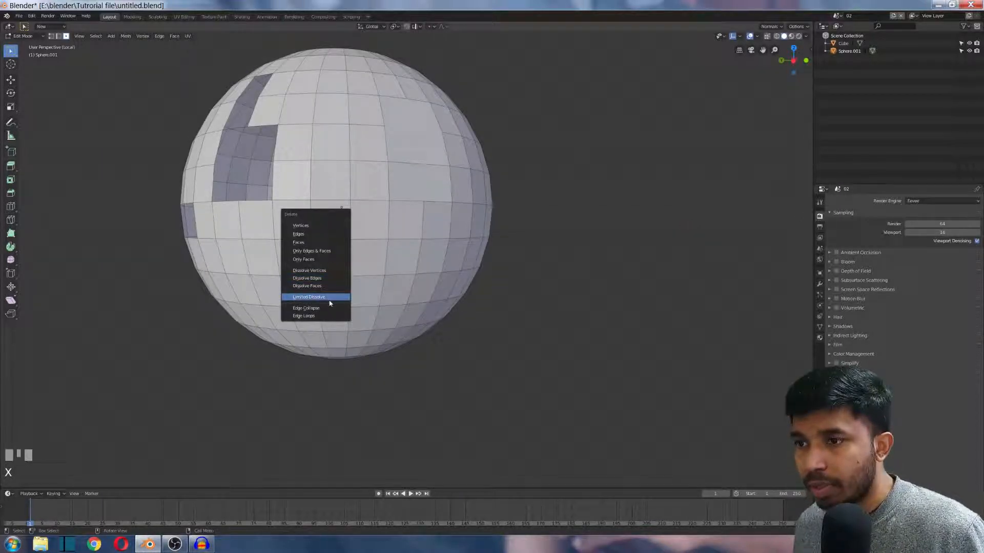
pyautogui.click(329, 286)
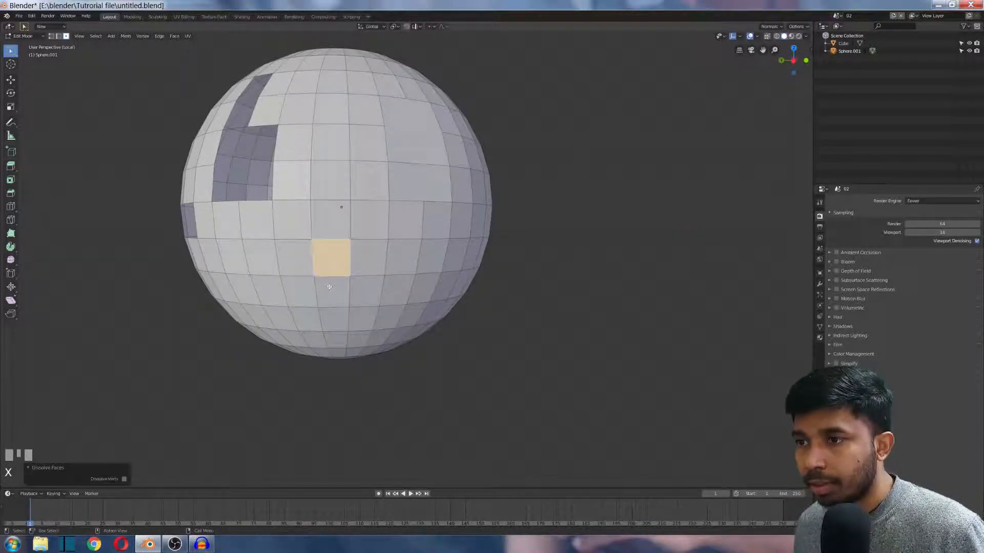
# - Select a two-by-two block of adjacent faces in the sphere's lower half and merge them with Dissolve Faces
pyautogui.moveTo(329, 287); pyautogui.dragTo(346, 268, button='middle')
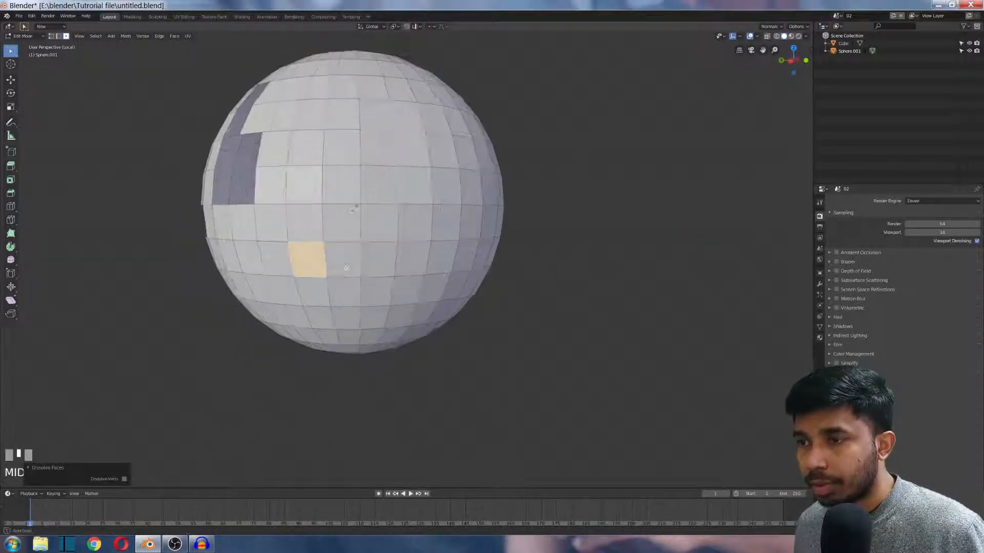
pyautogui.click(388, 268)
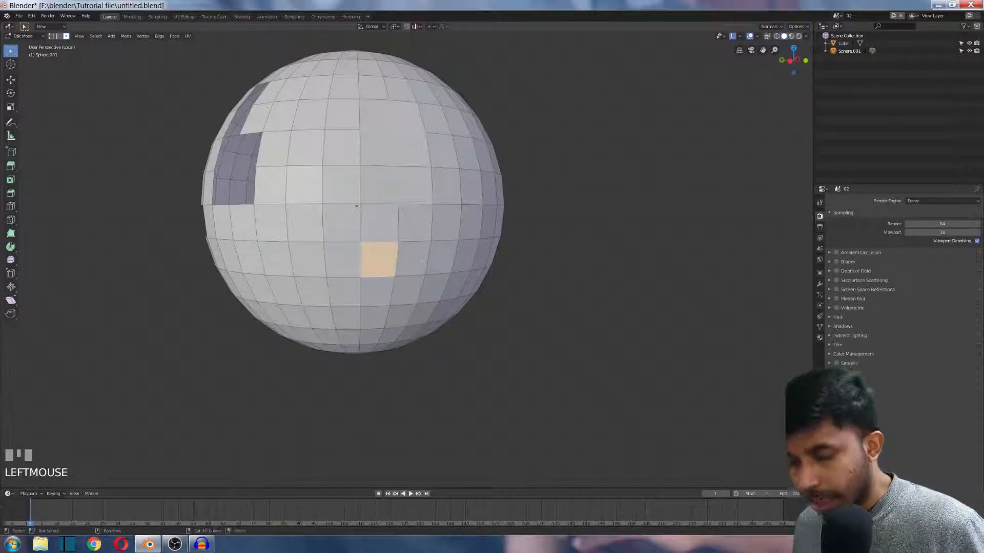
pyautogui.keyDown('shift'); pyautogui.click(422, 262); pyautogui.keyUp('shift')
pyautogui.keyDown('shift'); pyautogui.click(410, 291); pyautogui.keyUp('shift')
pyautogui.keyDown('shift'); pyautogui.click(377, 291); pyautogui.keyUp('shift')
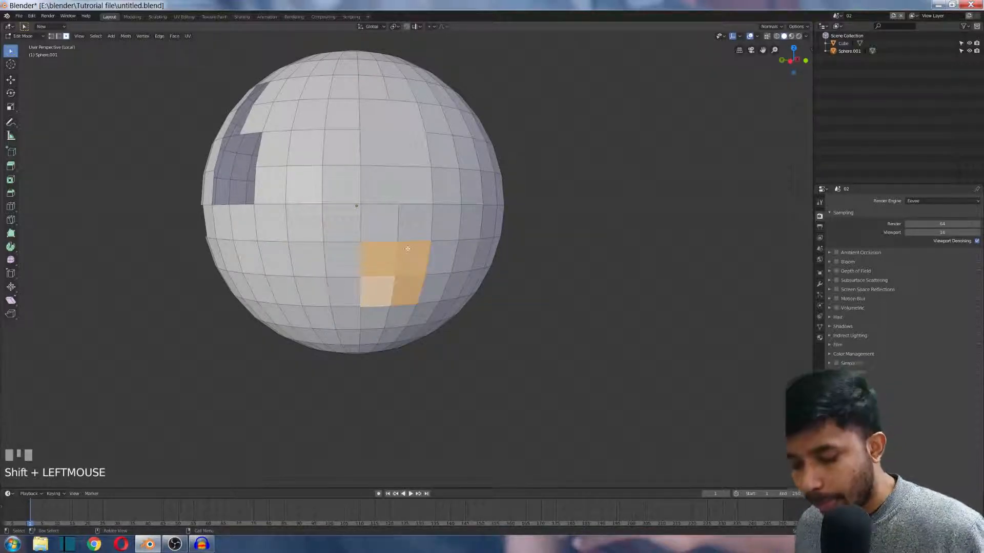
pyautogui.press('x')
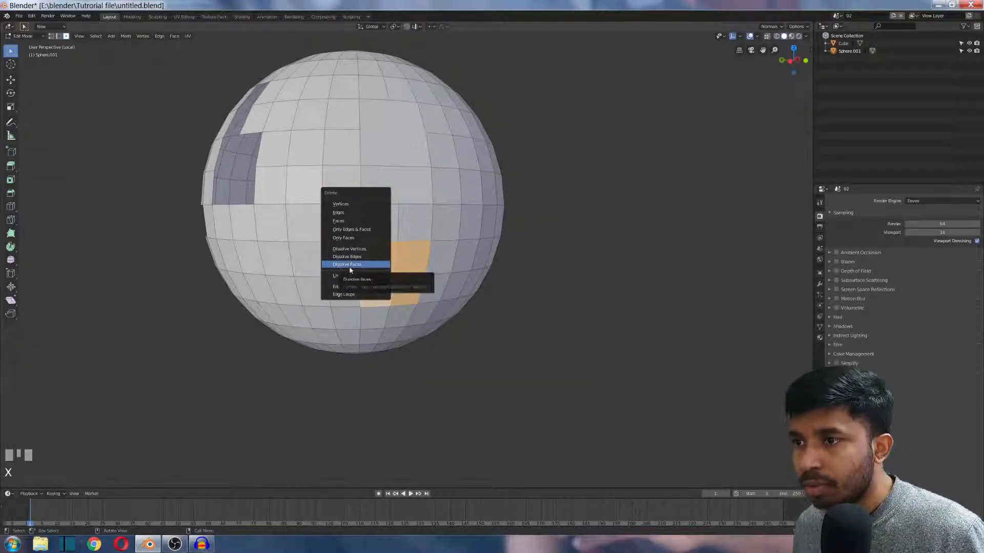
pyautogui.click(351, 265)
# - Examine the holes and merged faces around the sphere and review the available delete and dissolve options
pyautogui.moveTo(351, 270); pyautogui.dragTo(422, 268, button='middle')
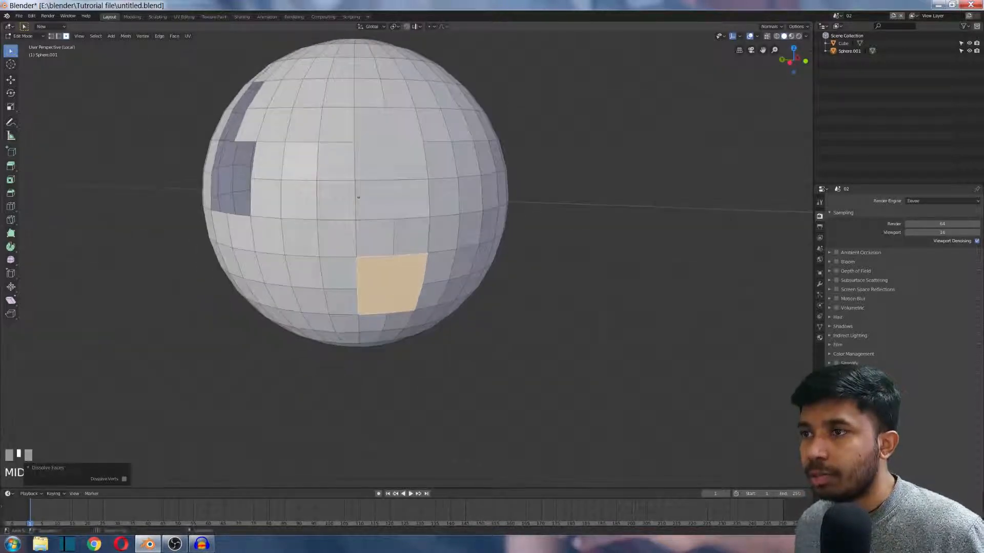
pyautogui.scroll(-4, 360, 245)
pyautogui.scroll(-1, 408, 257)
pyautogui.scroll(-1, 444, 250)
pyautogui.scroll(5, 366, 216)
pyautogui.scroll(3, 365, 217)
pyautogui.scroll(-3, 365, 216)
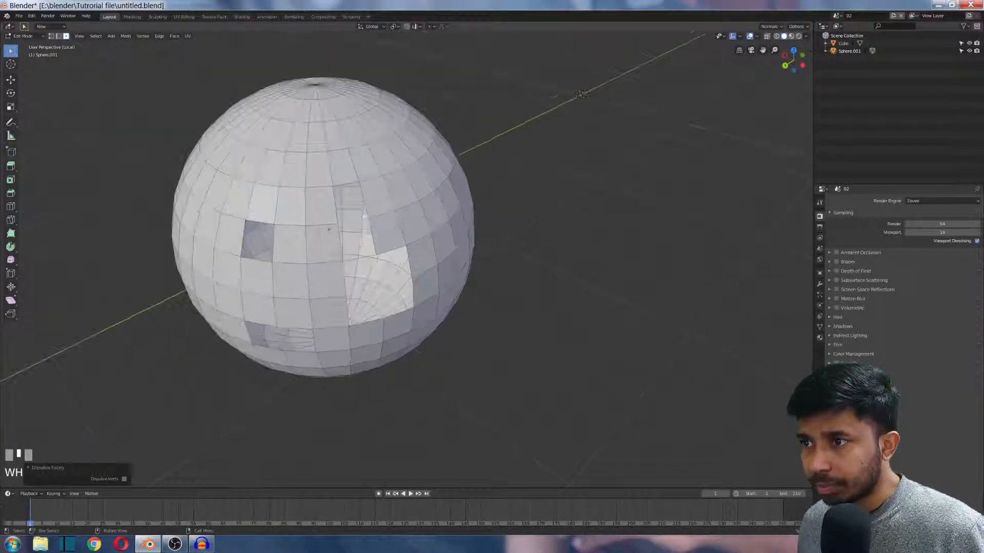
pyautogui.moveTo(365, 216); pyautogui.dragTo(363, 217, button='middle')
pyautogui.press('x')
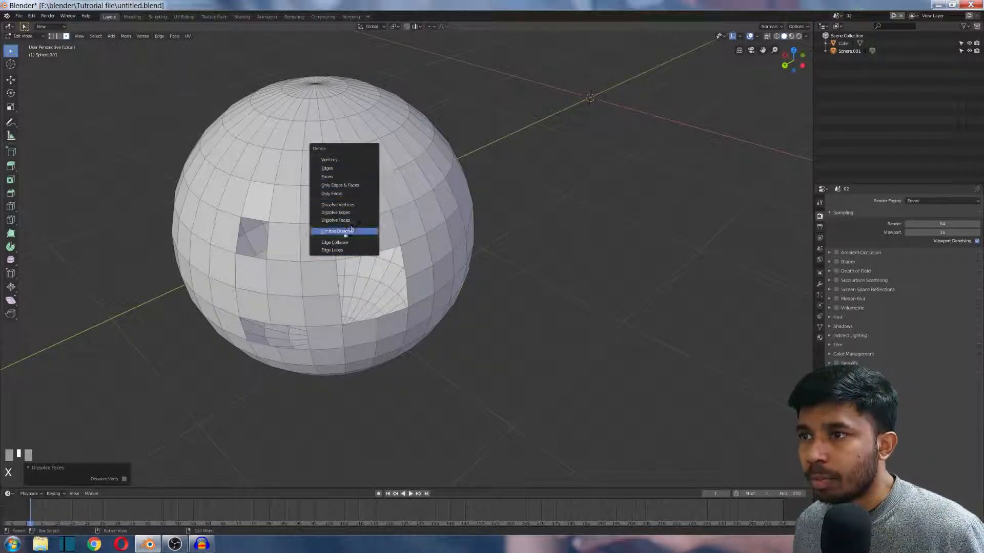
pyautogui.click(350, 220)
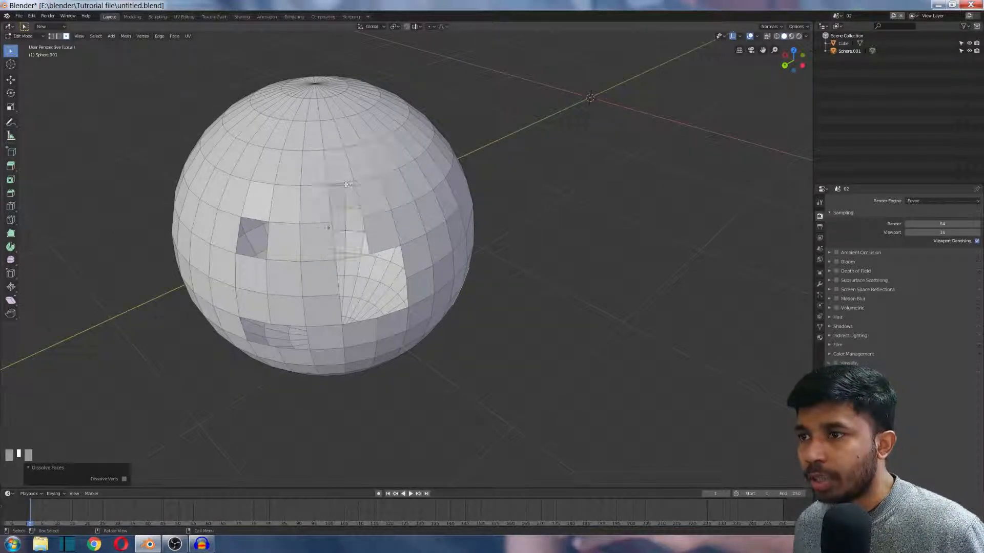
pyautogui.moveTo(504, 243); pyautogui.dragTo(462, 224, button='middle')
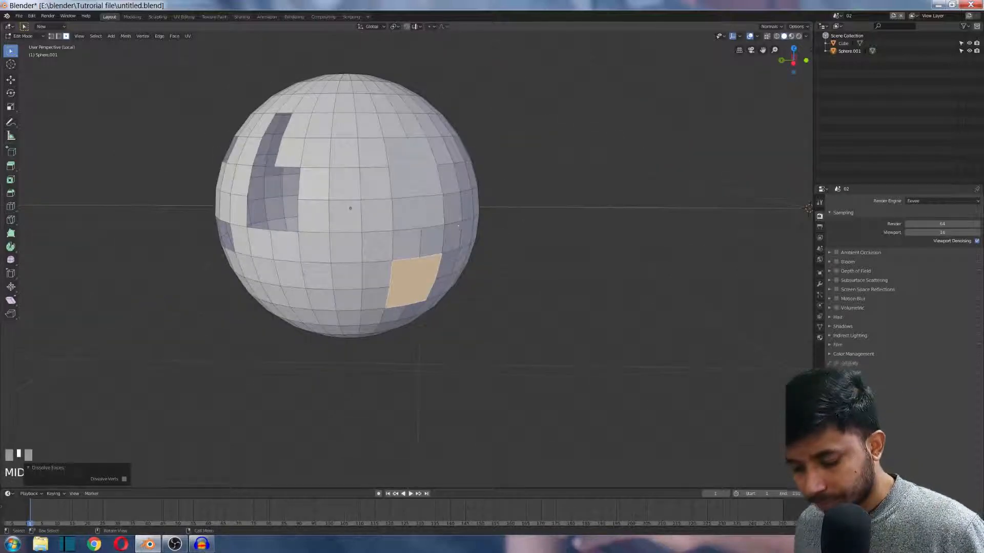
pyautogui.scroll(-3, 486, 227)
pyautogui.scroll(3, 487, 226)
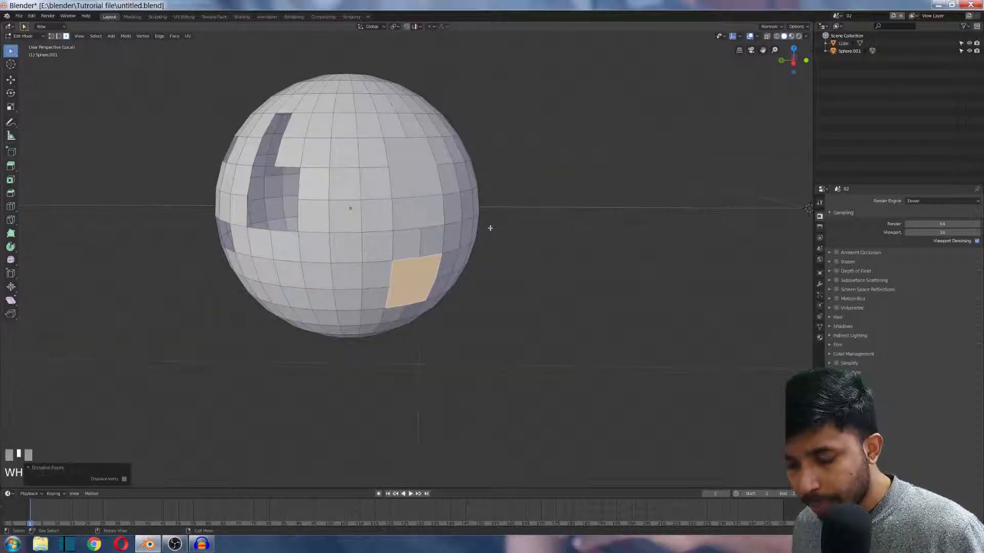
# - Switch to the scene named "select" and try to reveal its hidden objects
pyautogui.click(878, 18)
pyautogui.click(841, 16)
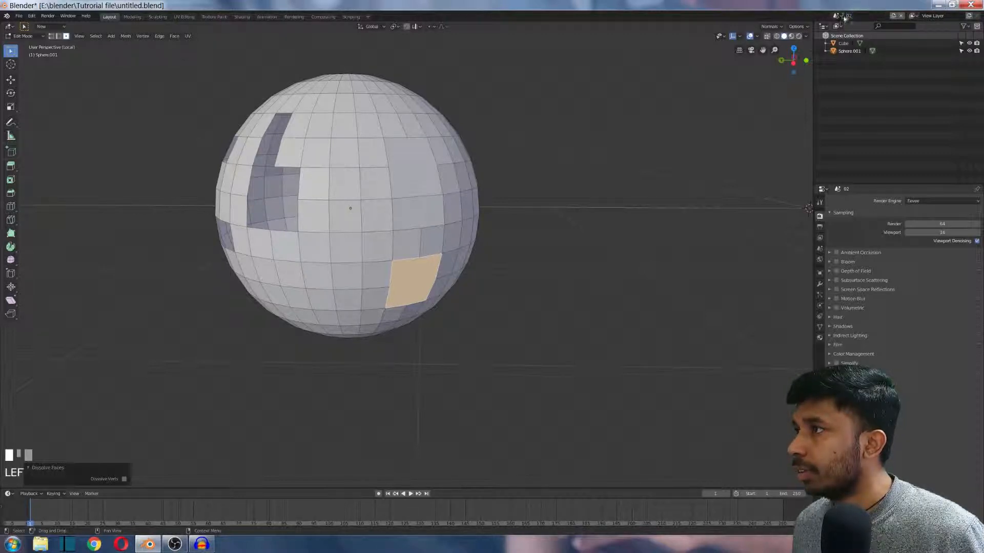
pyautogui.click(841, 16)
pyautogui.click(843, 35)
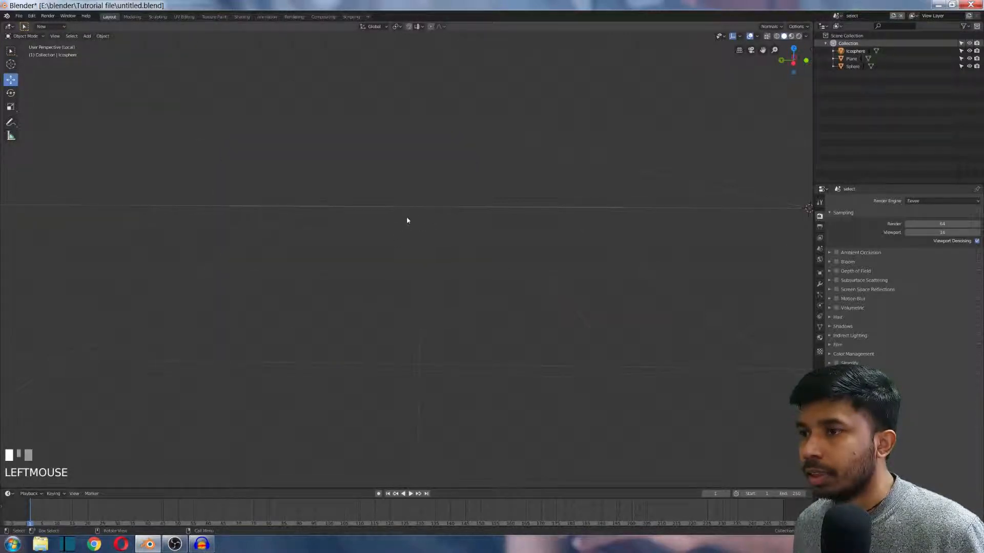
pyautogui.scroll(-2, 405, 218)
pyautogui.moveTo(401, 217); pyautogui.dragTo(435, 225, button='middle')
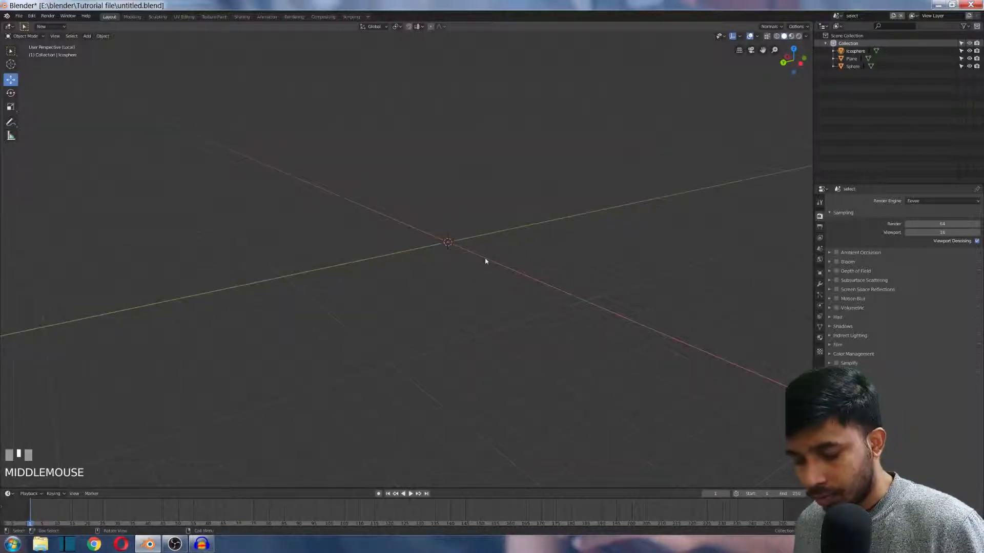
pyautogui.hotkey('alt', 'h')
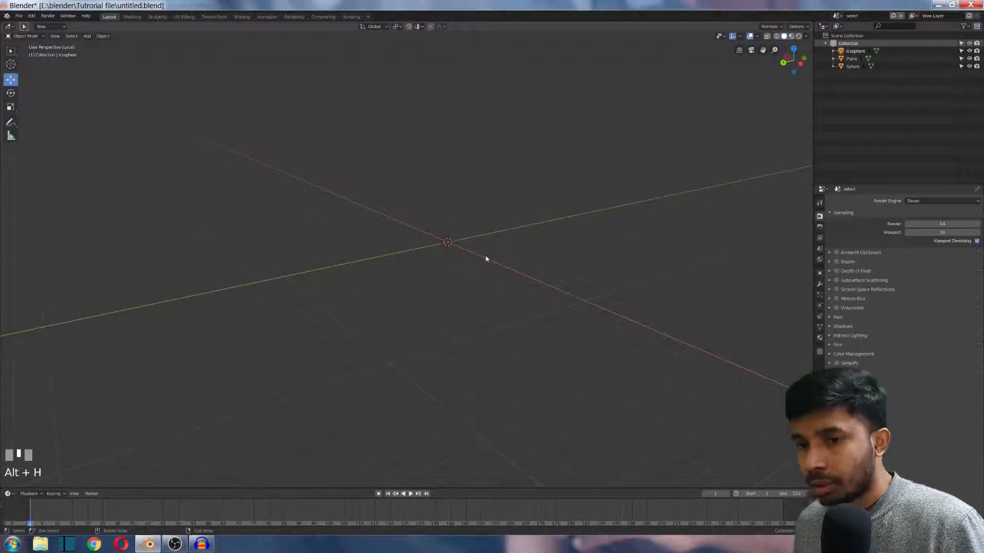
pyautogui.click(853, 67)
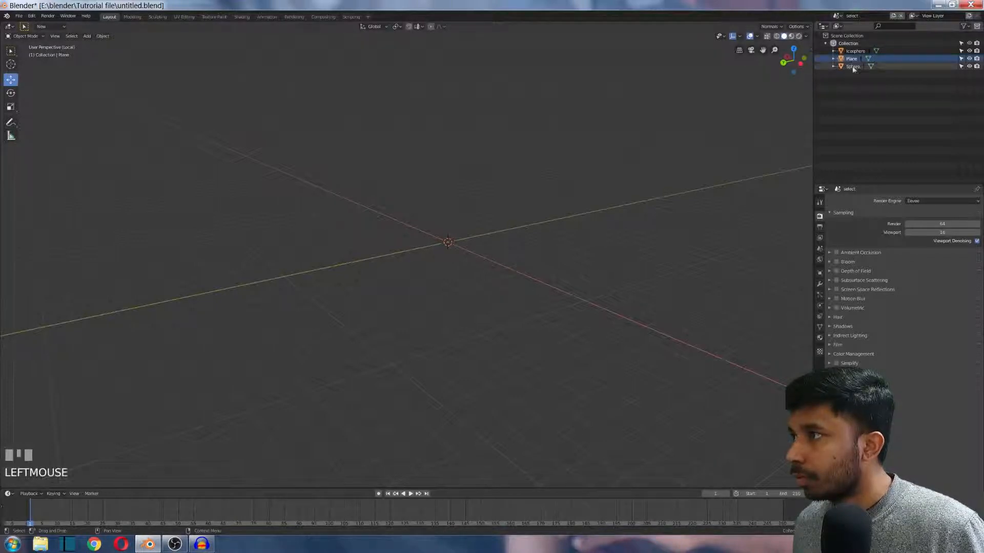
pyautogui.press('Tab')
pyautogui.scroll(2, 501, 220)
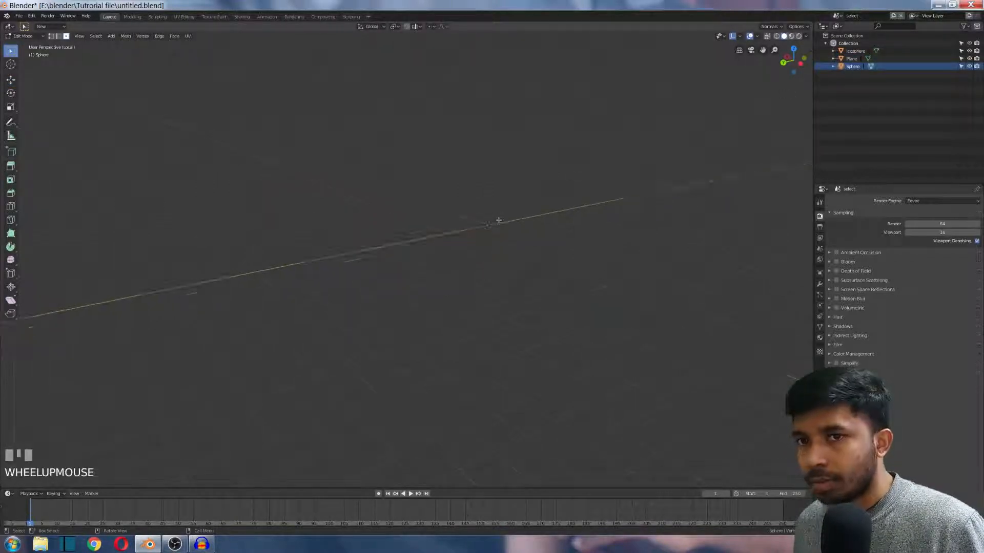
pyautogui.hotkey('shift', 'a')
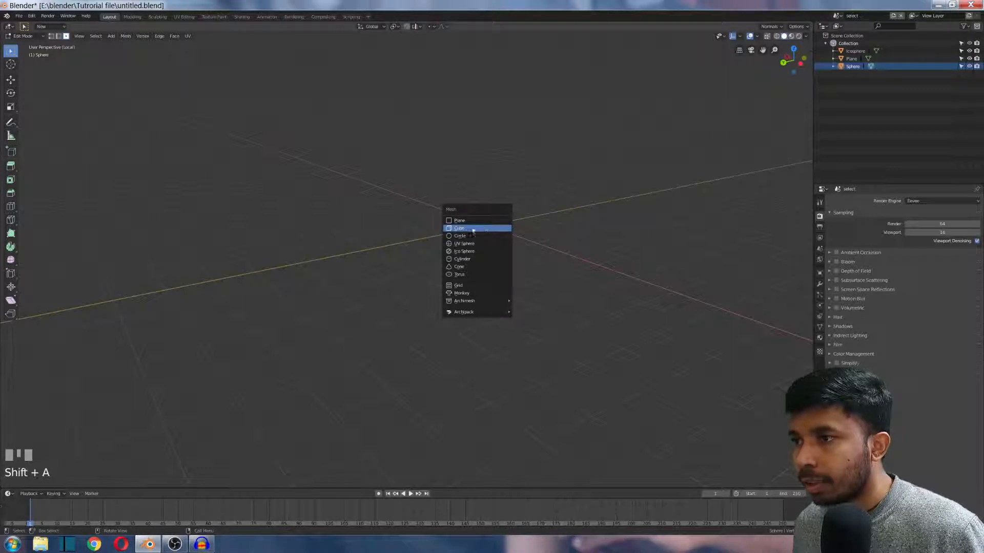
pyautogui.press('Tab')
pyautogui.scroll(-1, 507, 213)
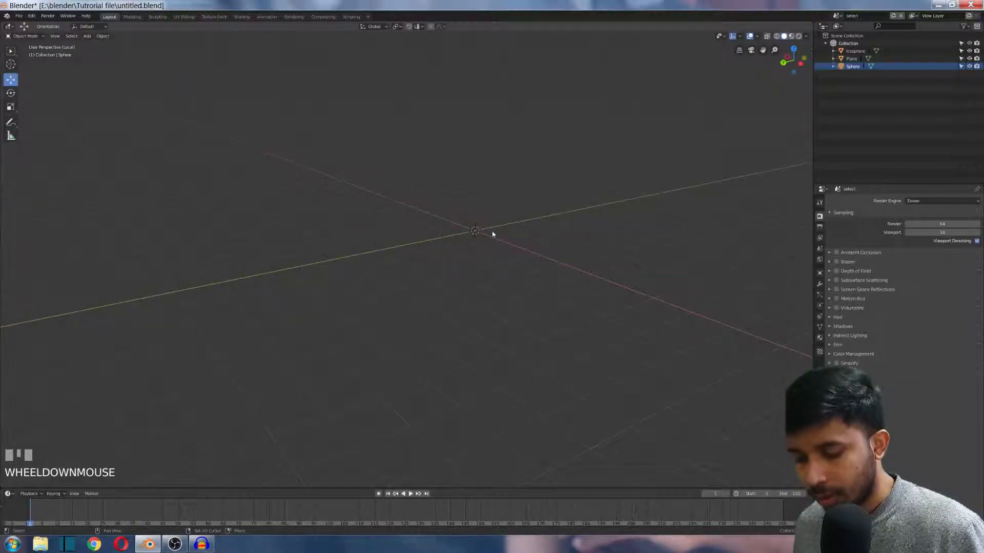
# - Add a UV sphere and open it for vertex editing in front view with nothing selected
pyautogui.hotkey('shift', 'a')
pyautogui.moveTo(492, 232)
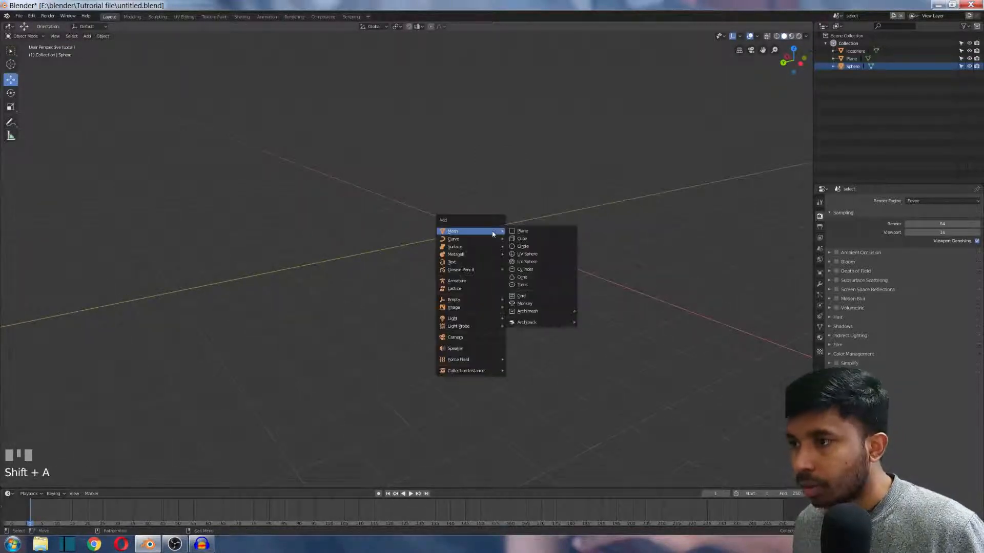
pyautogui.click(526, 254)
pyautogui.press('Tab')
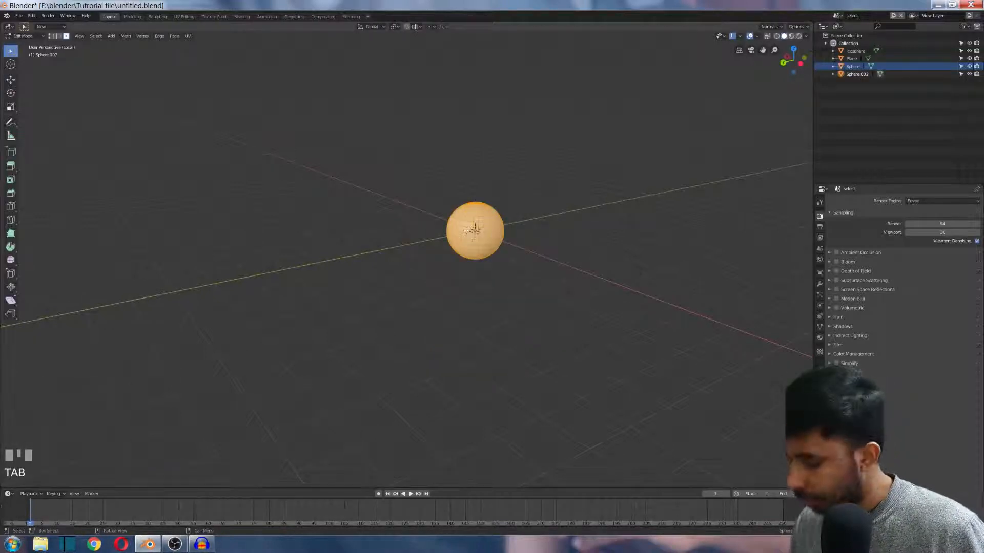
pyautogui.press('KP_1')
pyautogui.scroll(5, 423, 260)
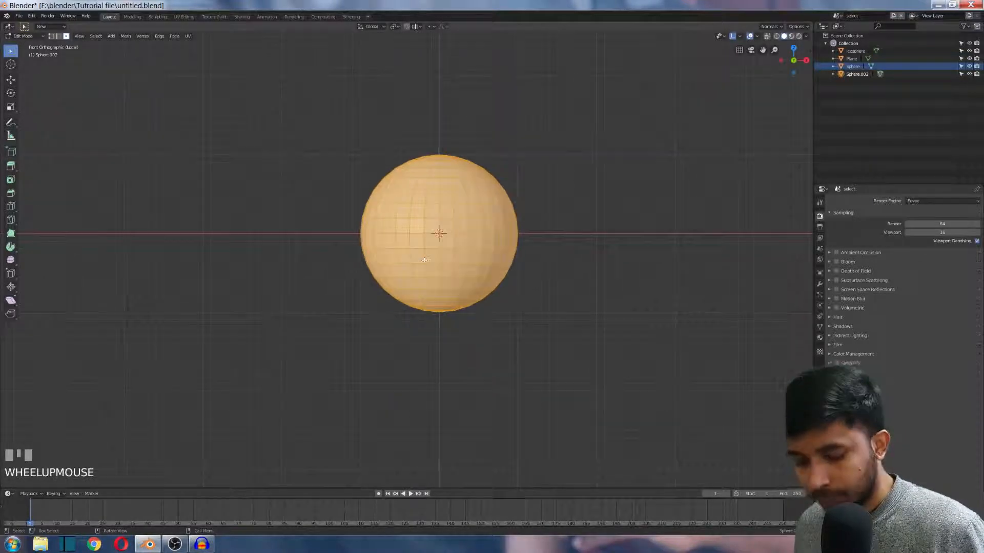
pyautogui.press('z')
pyautogui.click(398, 224)
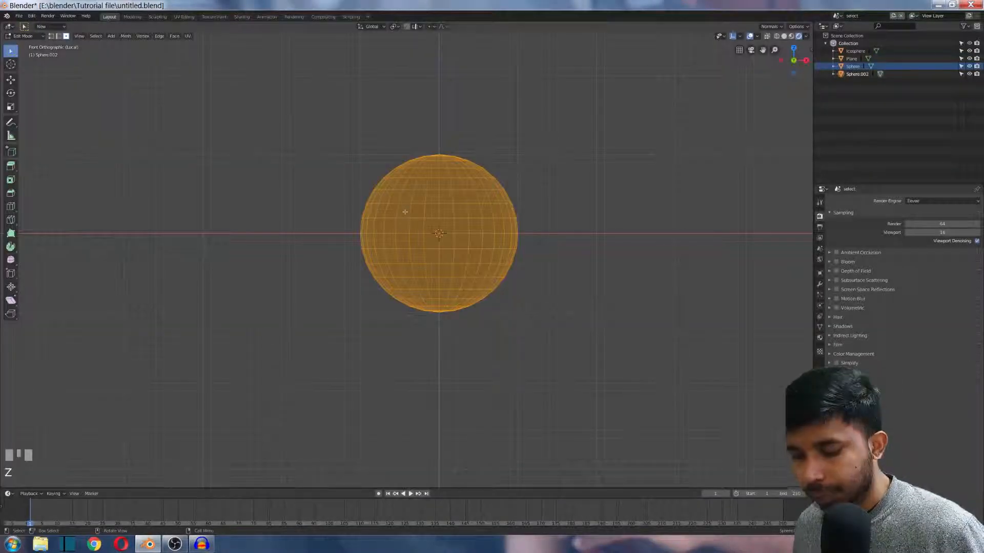
pyautogui.click(332, 177)
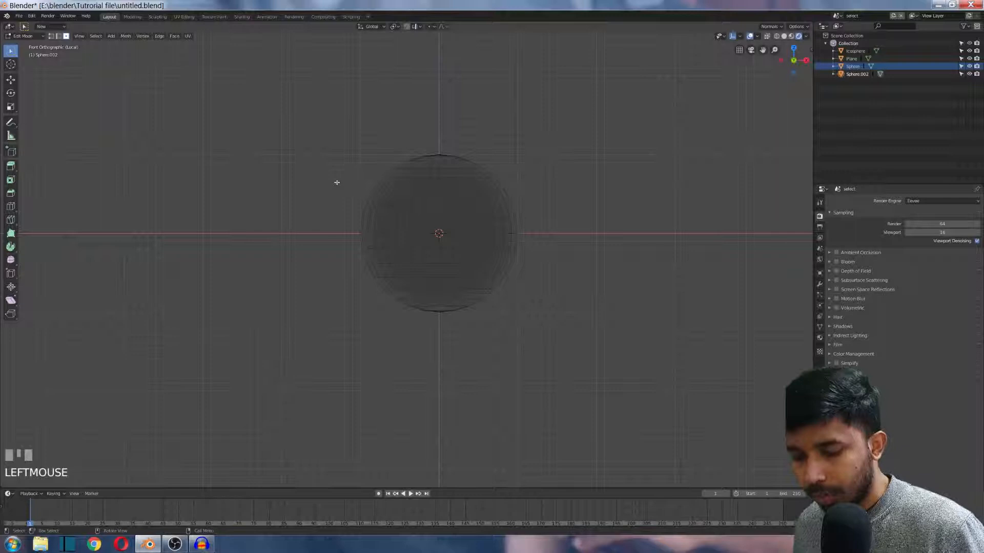
pyautogui.press('1')
# - Box-select the vertices of the sphere's upper half and move them up about 2.6 m along Z
pyautogui.press('b')
pyautogui.moveTo(318, 125); pyautogui.dragTo(575, 225)
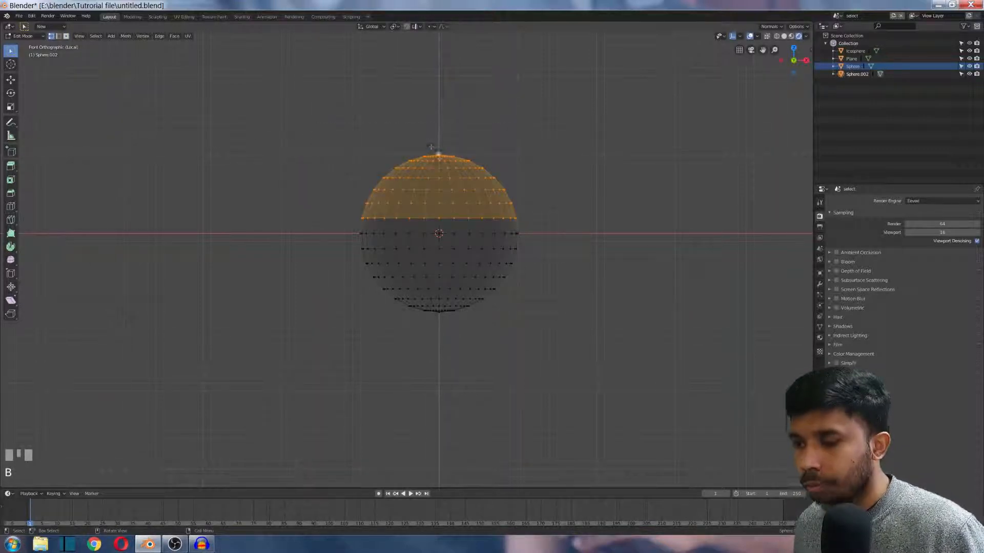
pyautogui.press('g')
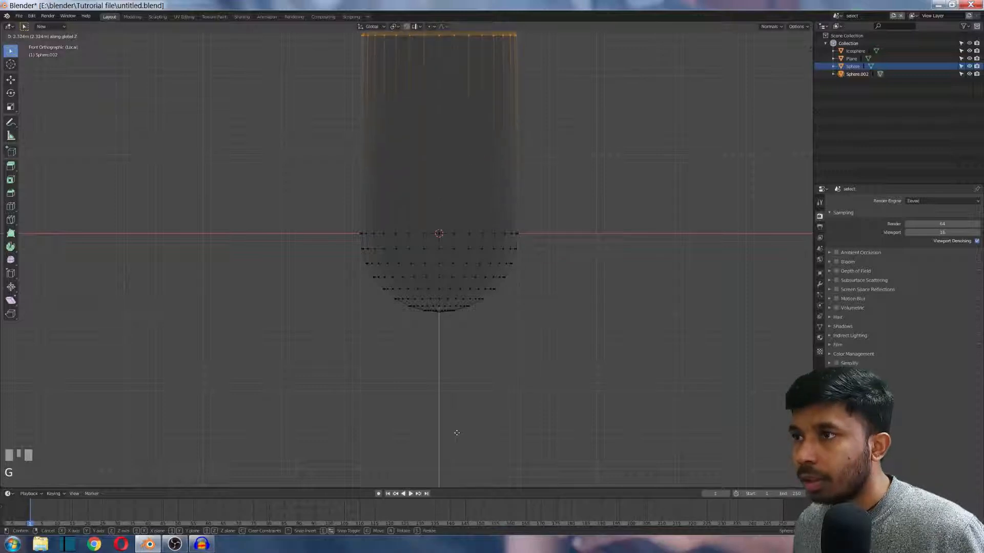
pyautogui.click(458, 414)
pyautogui.scroll(-8, 466, 362)
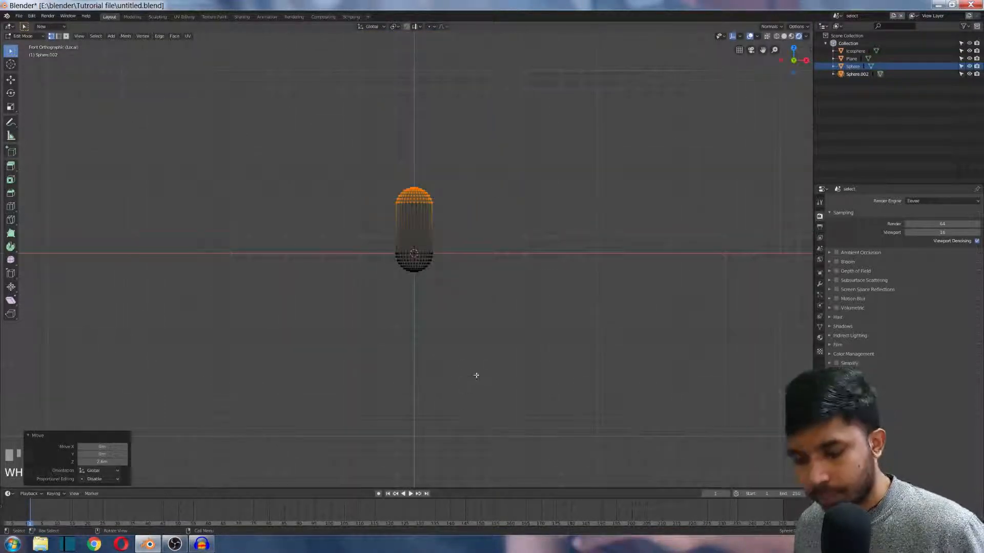
# - Rotate the stretched sphere 90° about the X axis in Object Mode and inspect its shape in solid shading
pyautogui.press('Tab')
pyautogui.press('r')
pyautogui.press('x')
pyautogui.press('9')
pyautogui.press('0')
pyautogui.press('Return')
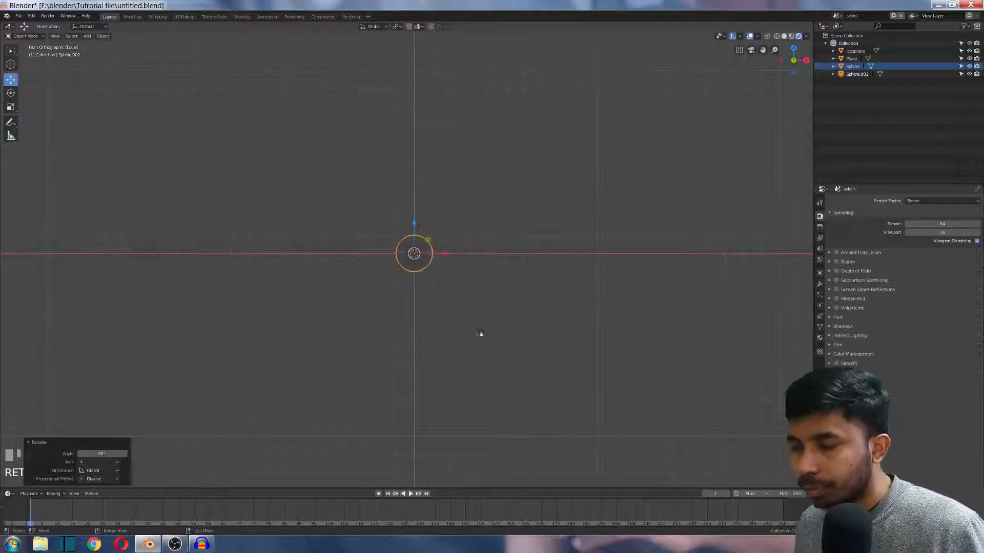
pyautogui.moveTo(360, 285); pyautogui.dragTo(401, 301, button='middle')
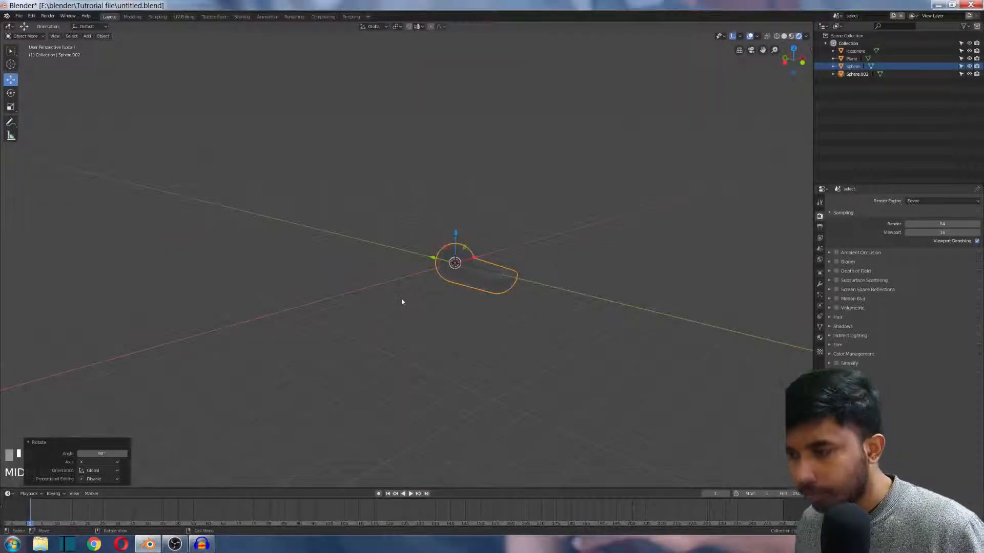
pyautogui.press('z')
pyautogui.click(444, 300)
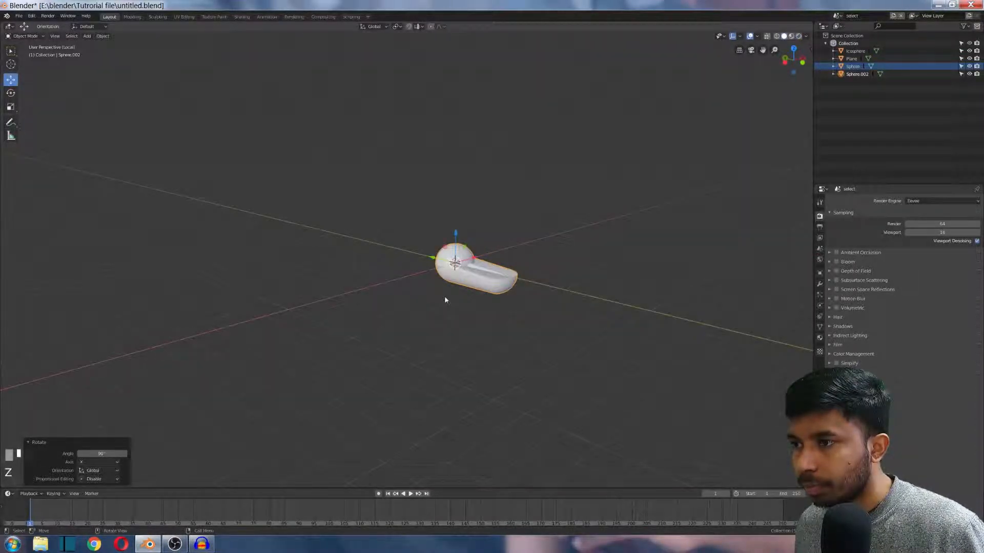
# - Undo the rotation and the vertex move so the sphere is round again
pyautogui.hotkey('ctrl', 'z')
pyautogui.hotkey('ctrl', 'z')
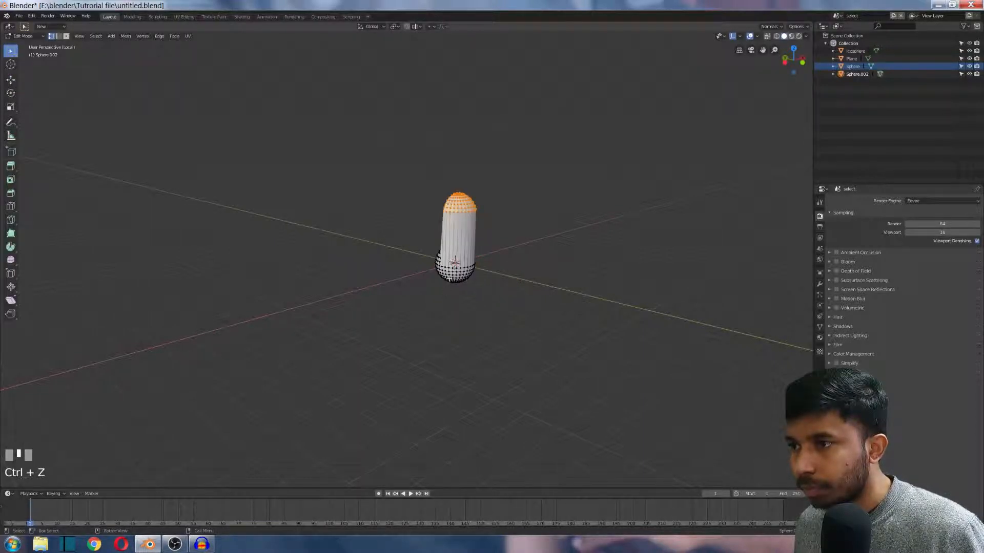
pyautogui.hotkey('ctrl', 'z')
# - Box-select all vertices of the sphere's upper half, front and back, in wireframe shading from the right view
pyautogui.press('KP_3')
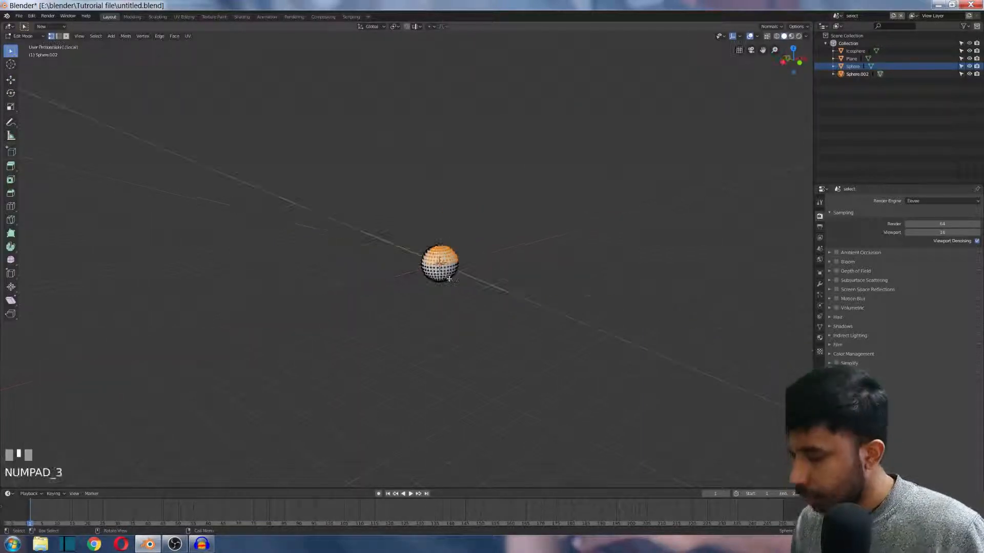
pyautogui.scroll(2, 373, 262)
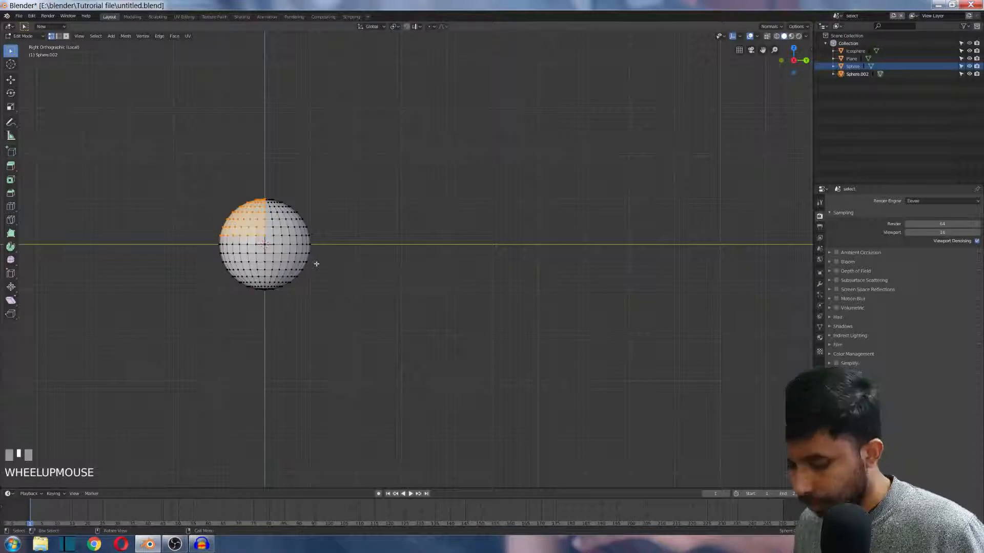
pyautogui.press('z')
pyautogui.click(388, 227)
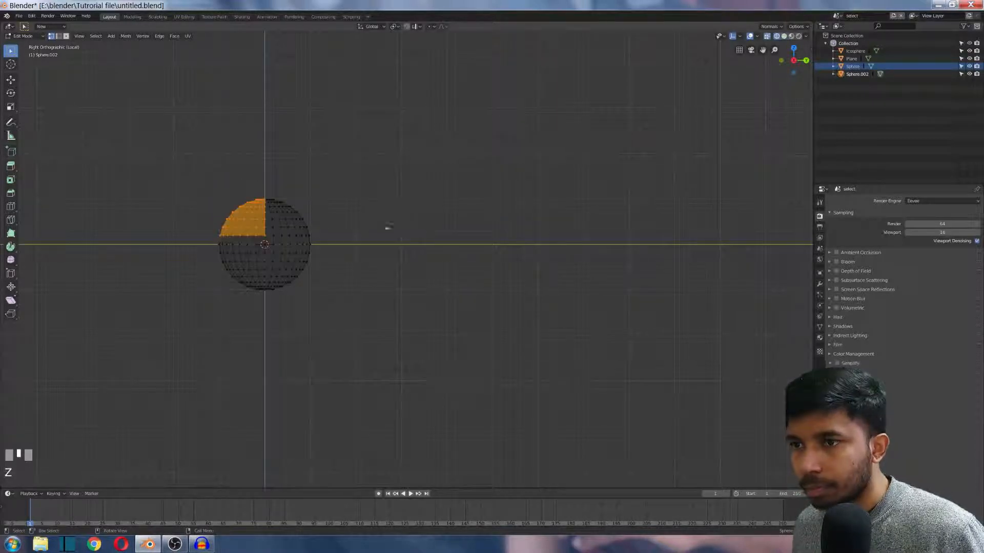
pyautogui.press('b')
pyautogui.moveTo(153, 158); pyautogui.dragTo(361, 237)
pyautogui.press('g')
pyautogui.press('x')
pyautogui.press('g')
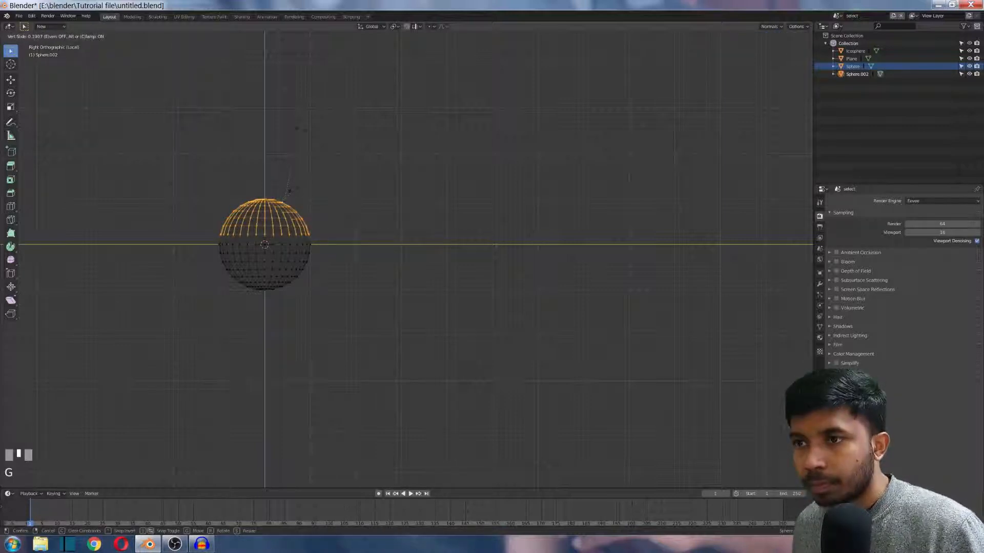
pyautogui.rightClick(288, 160)
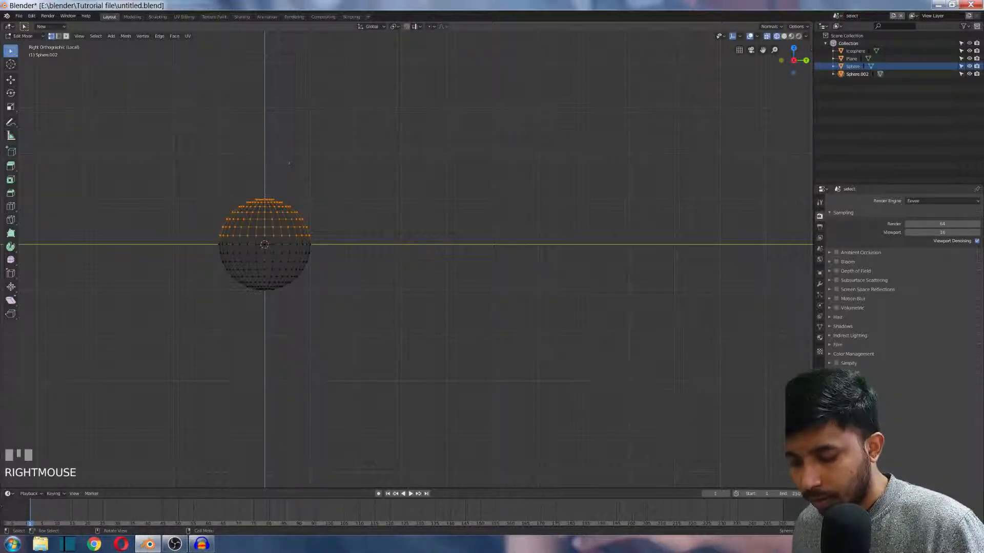
pyautogui.press('g')
pyautogui.press('x')
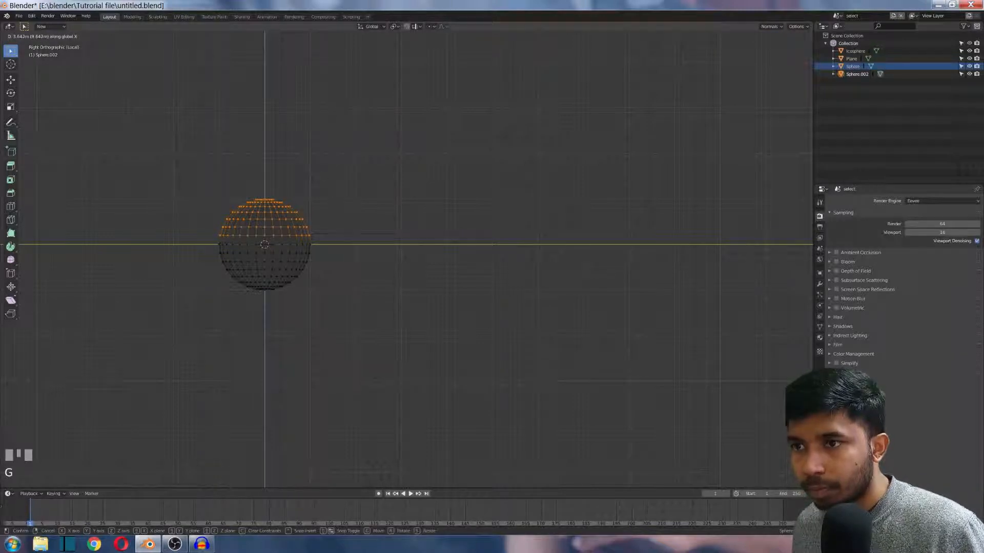
pyautogui.rightClick(264, 244)
# - Move the selected upper-half vertices up along Z to stretch the sphere into a long capsule
pyautogui.moveTo(265, 244)
pyautogui.mouseDown(button='middle')
pyautogui.moveTo(259, 236)
pyautogui.moveTo(267, 247)
pyautogui.mouseUp(button='middle')
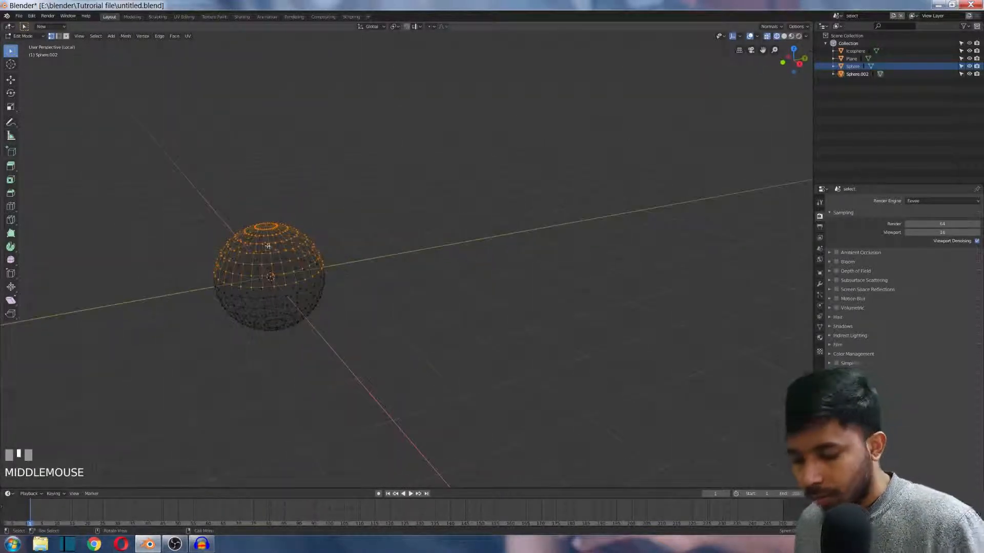
pyautogui.press('g')
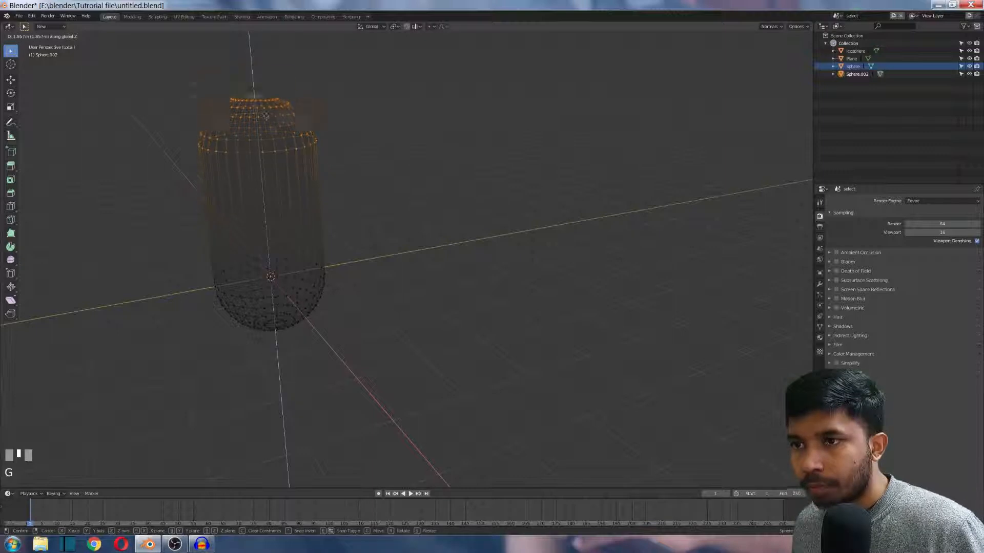
pyautogui.click(278, 476)
# - Rotate the capsule 90° about the X axis in Object Mode and display it in solid shading
pyautogui.press('Tab')
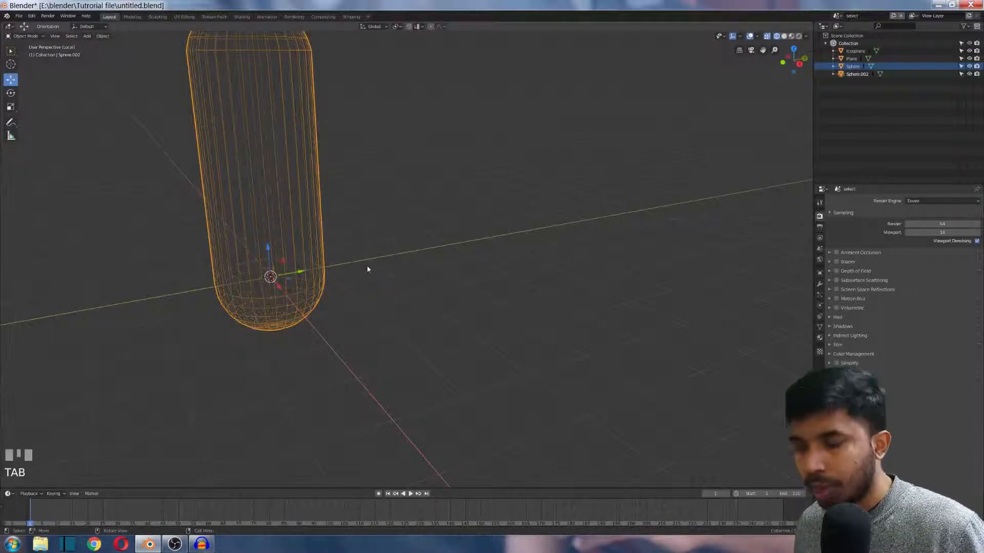
pyautogui.write('rx')
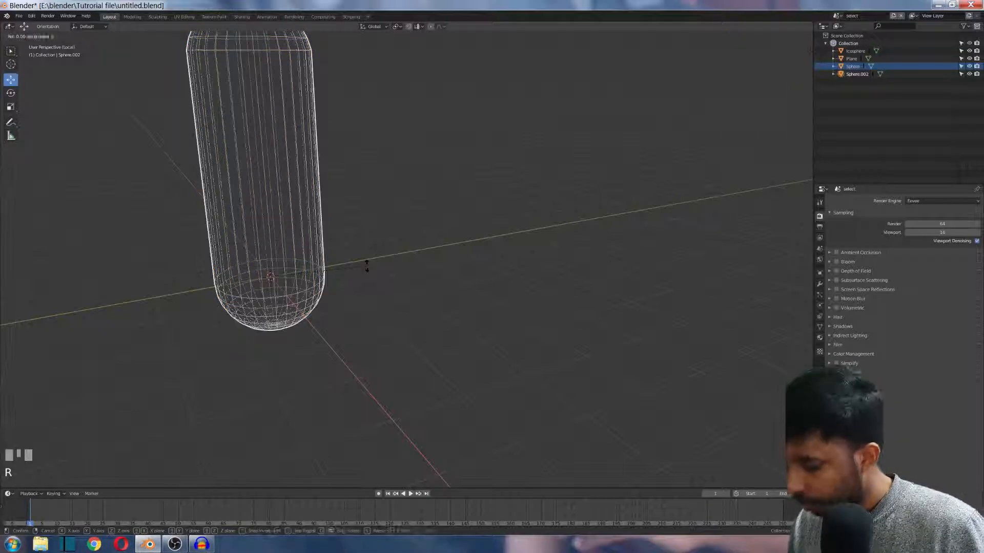
pyautogui.write('90')
pyautogui.press('Return')
pyautogui.scroll(-3, 366, 268)
pyautogui.moveTo(367, 268); pyautogui.dragTo(412, 324, button='middle')
pyautogui.hotkey('shift', 'z')
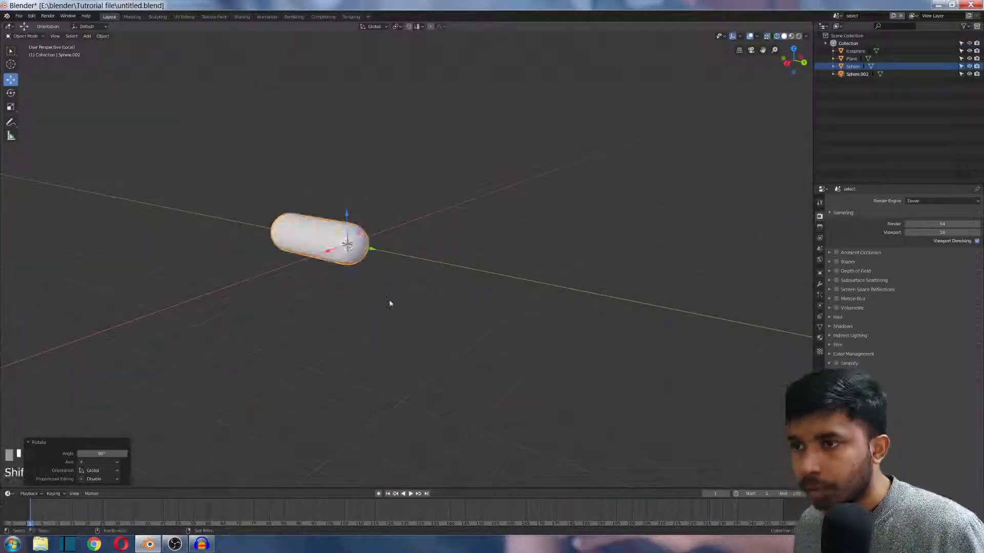
pyautogui.scroll(3, 392, 302)
pyautogui.keyDown('shift'); pyautogui.moveTo(274, 265); pyautogui.dragTo(336, 262, button='middle'); pyautogui.keyUp('shift')
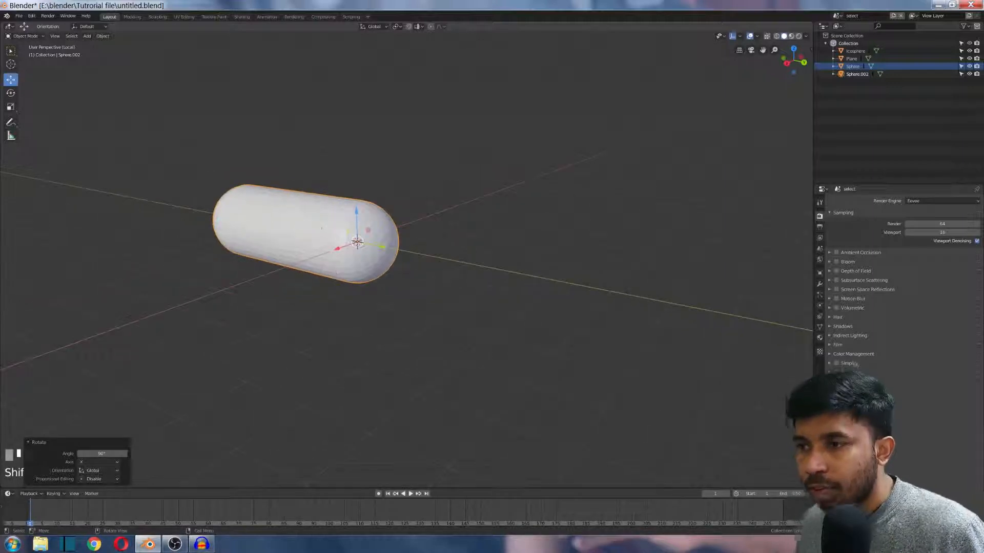
# - Select the capsule and open its mesh for editing in vertex selection mode
pyautogui.click(315, 227)
pyautogui.press('Tab')
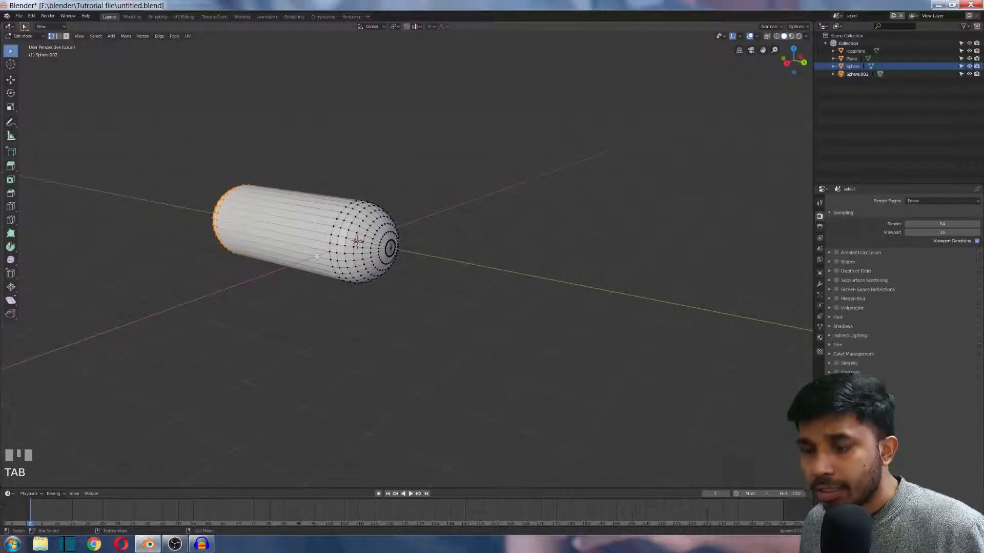
pyautogui.press('1')
pyautogui.scroll(3, 319, 254)
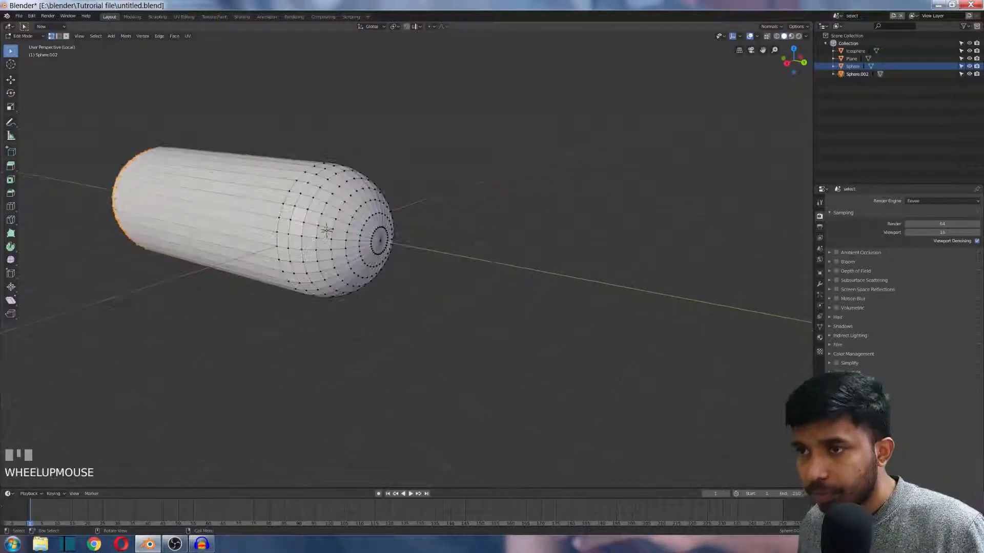
pyautogui.hotkey('ctrl', 'r')
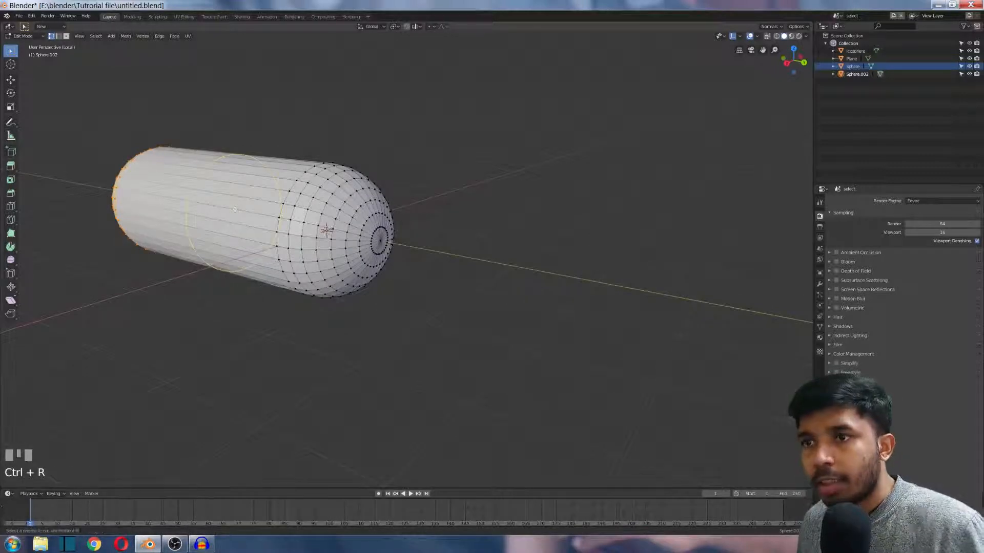
pyautogui.scroll(4, 233, 207)
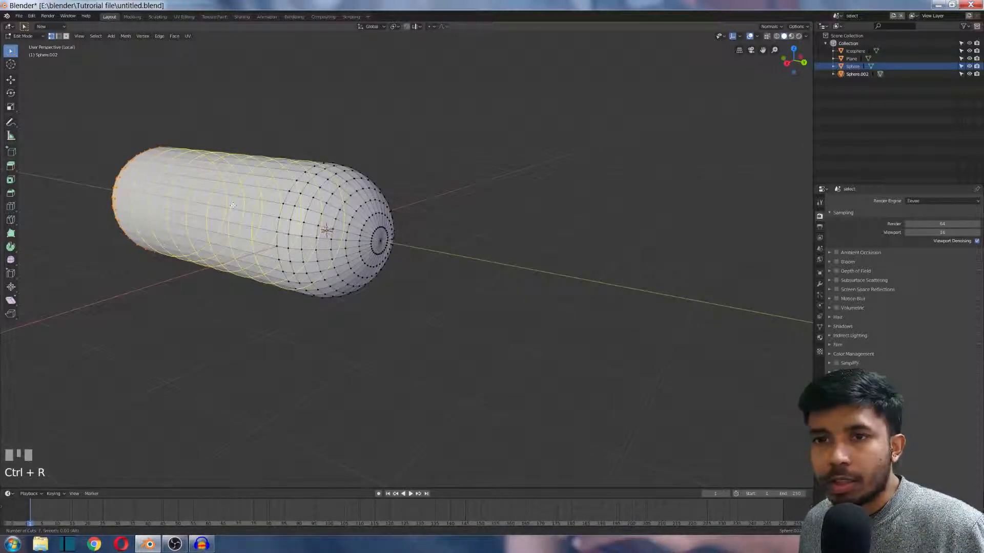
pyautogui.rightClick(233, 205)
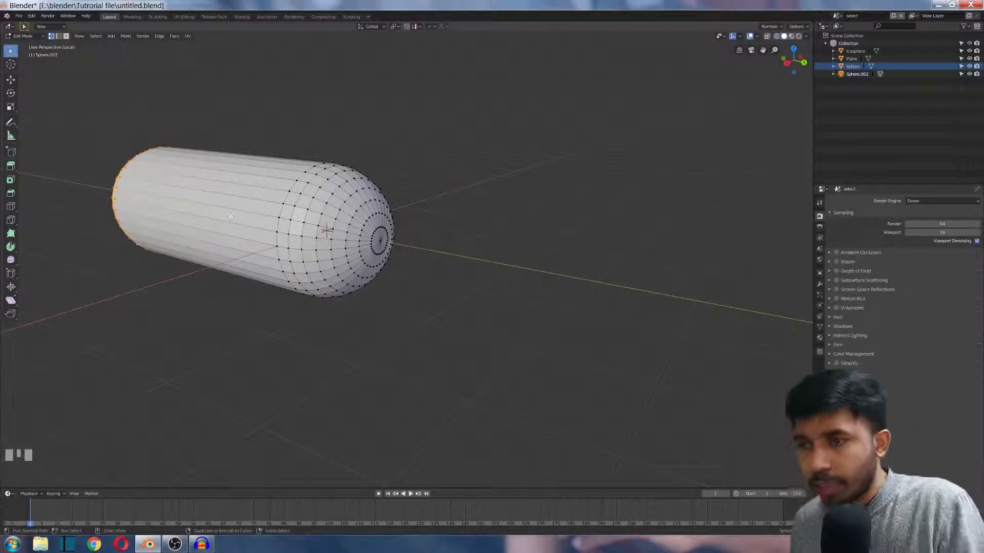
# - Add 13 evenly spaced loop cuts around the capsule's long middle section, without sliding them
pyautogui.hotkey('ctrl', 'r')
pyautogui.scroll(9, 234, 205)
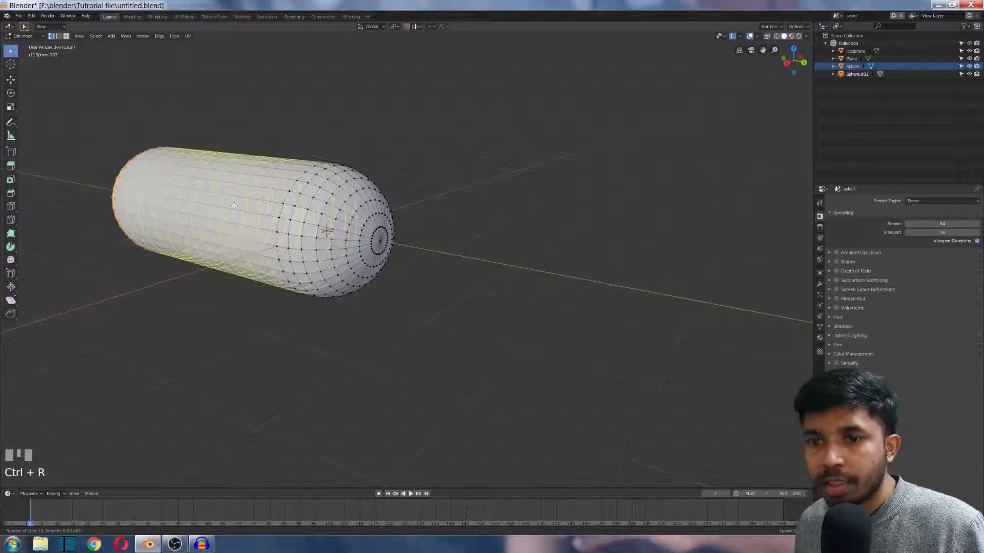
pyautogui.scroll(-6, 234, 205)
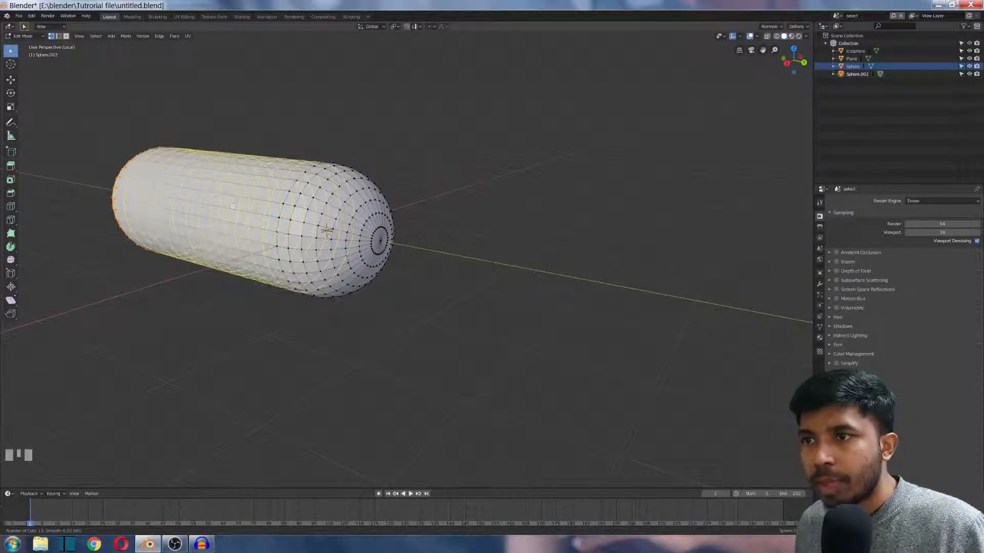
pyautogui.click(233, 206)
pyautogui.rightClick(241, 210)
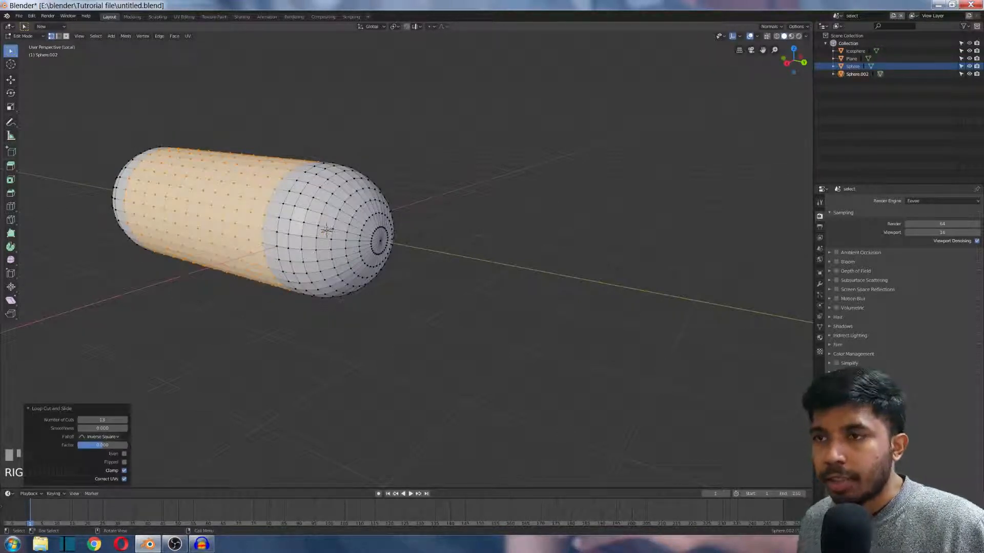
# - Select a single vertex on the capsule's side and grow the selection once to the surrounding faces with Select More
pyautogui.click(284, 233)
pyautogui.scroll(3, 261, 227)
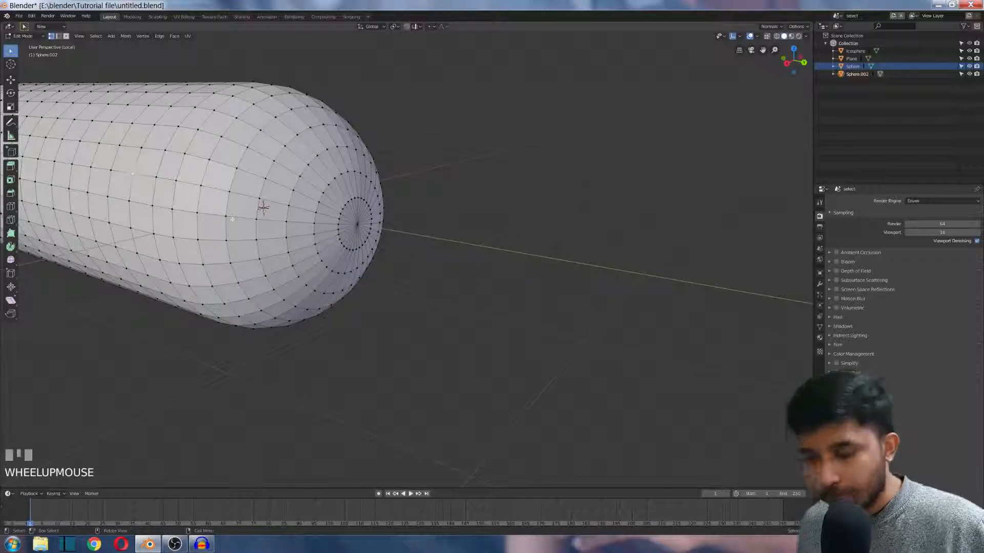
pyautogui.keyDown('shift'); pyautogui.moveTo(232, 219); pyautogui.dragTo(465, 293, button='middle'); pyautogui.keyUp('shift')
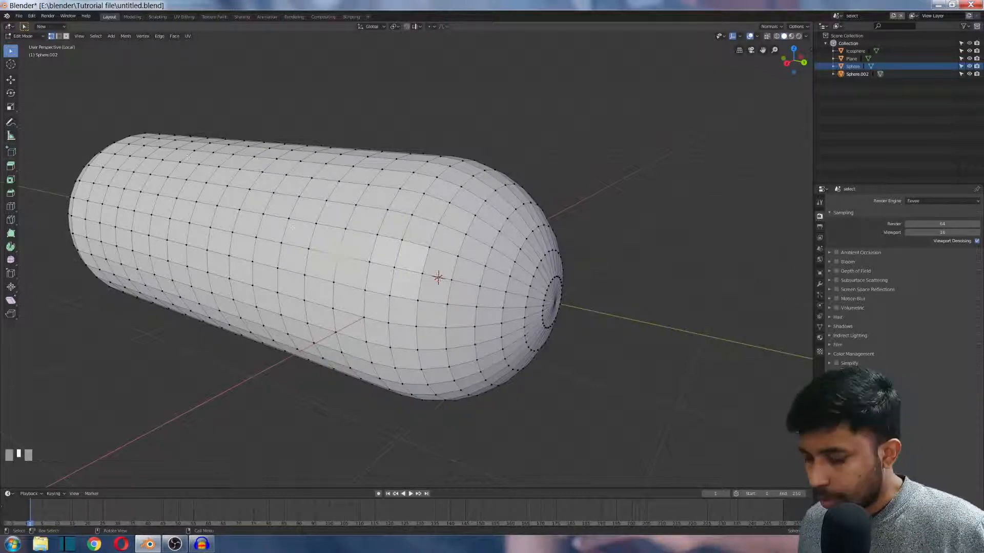
pyautogui.press('ctrl+KP_Add')
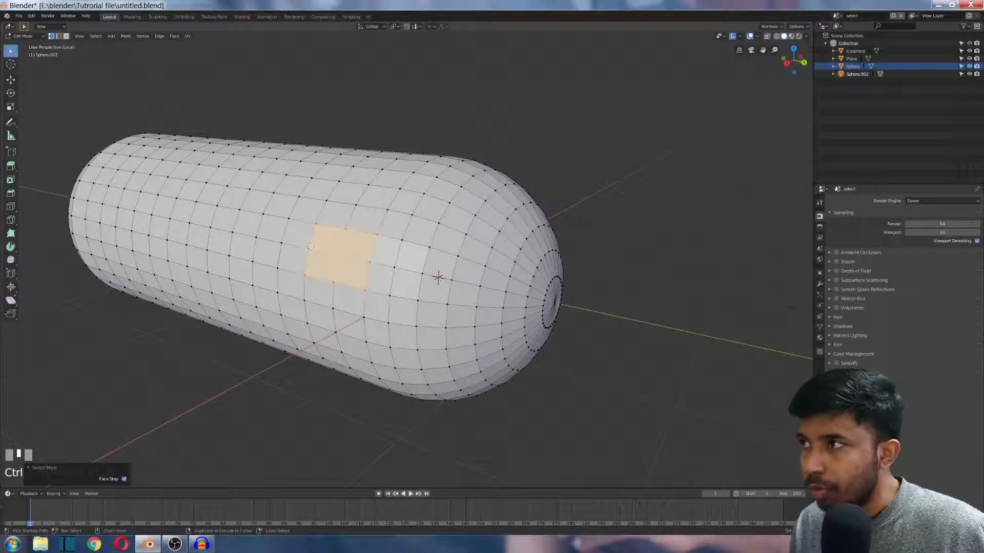
# - Grow the face selection repeatedly with Select More until it covers most of the capsule's visible side and rounded end
pyautogui.press('ctrl+KP_Add')
pyautogui.press('ctrl+KP_Add')
pyautogui.press('ctrl+KP_Add')
pyautogui.press('ctrl+KP_Add')
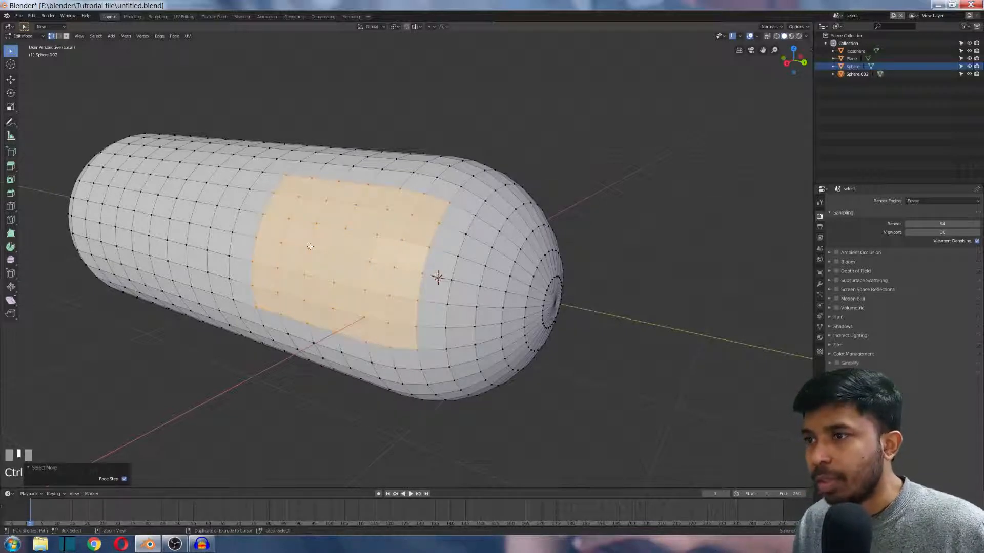
pyautogui.press('ctrl+KP_Add')
pyautogui.press('ctrl+KP_Add')
pyautogui.press('ctrl+KP_Add')
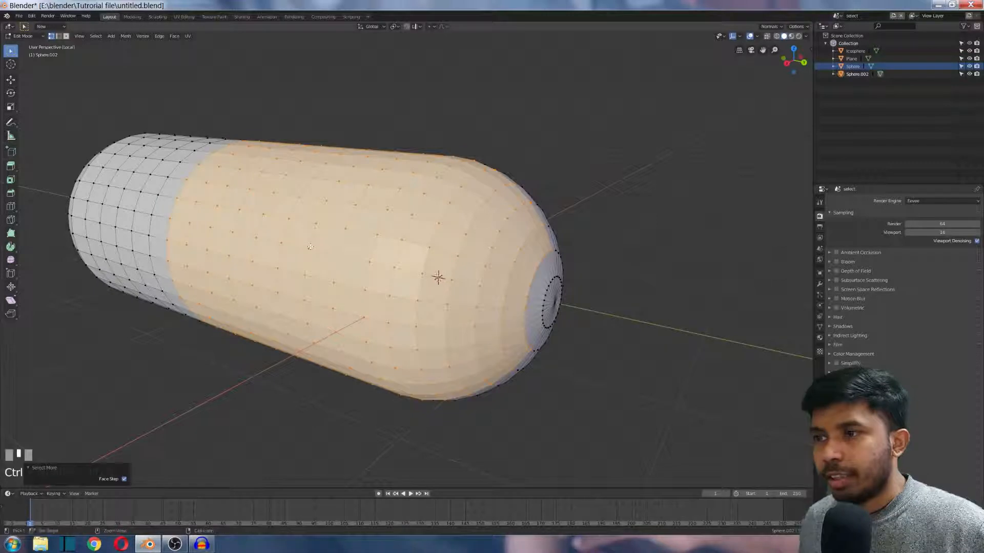
# - Select two diagonally adjacent vertices on the capsule's side and extend the diagonal pattern several times with Select Next Active
pyautogui.scroll(-1, 372, 265)
pyautogui.click(95, 36)
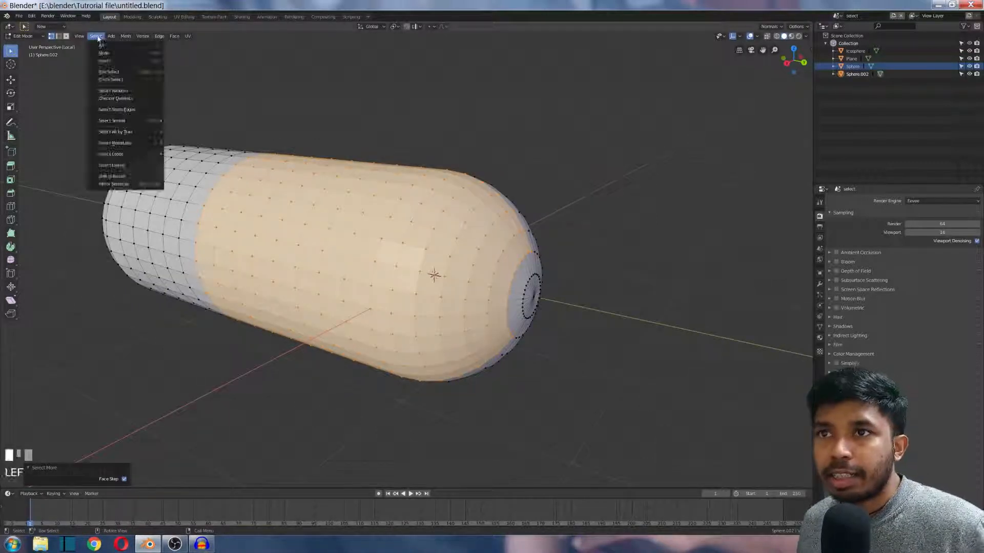
pyautogui.moveTo(127, 144)
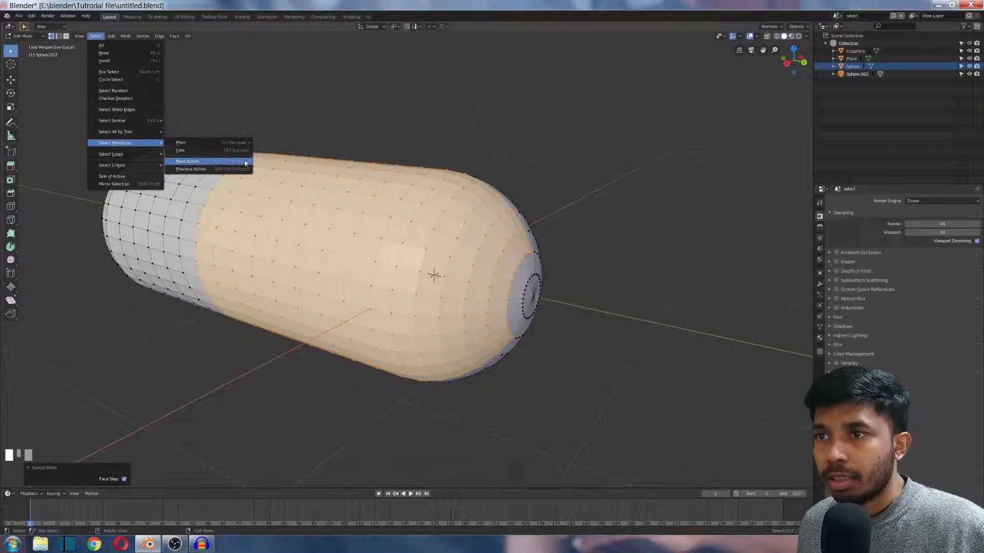
pyautogui.click(186, 223)
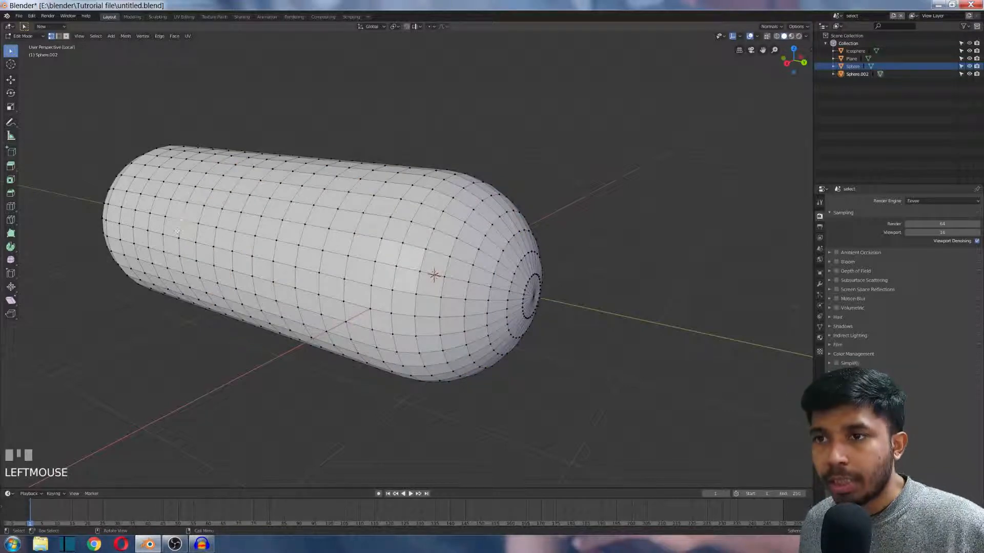
pyautogui.keyDown('shift'); pyautogui.moveTo(180, 222); pyautogui.dragTo(232, 219, button='middle'); pyautogui.keyUp('shift')
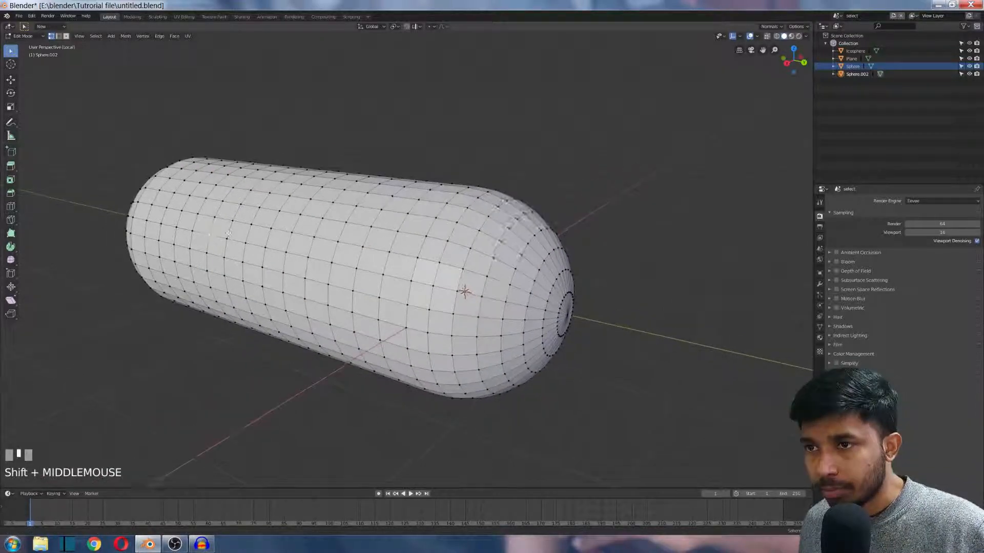
pyautogui.keyDown('shift'); pyautogui.click(232, 219); pyautogui.keyUp('shift')
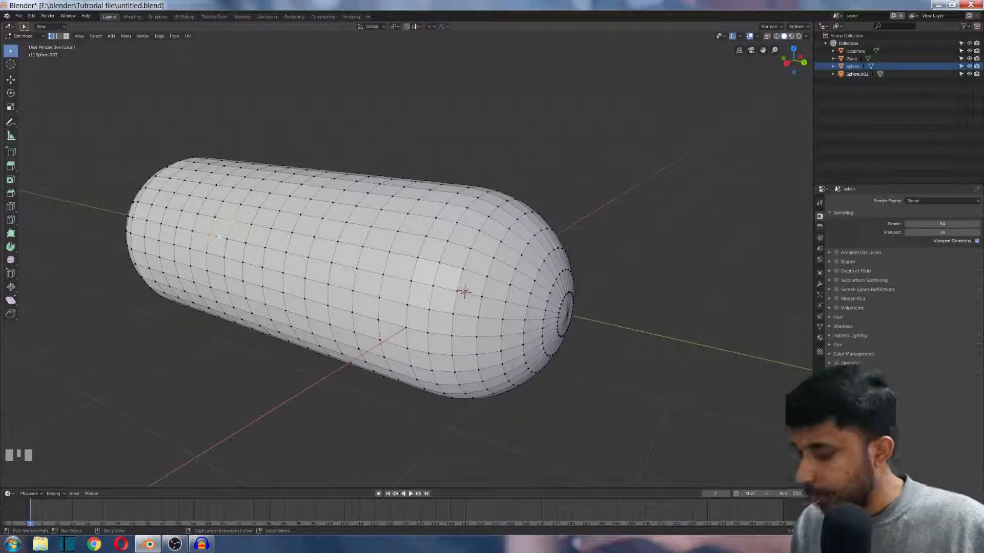
pyautogui.press('ctrl+shift+KP_Add')
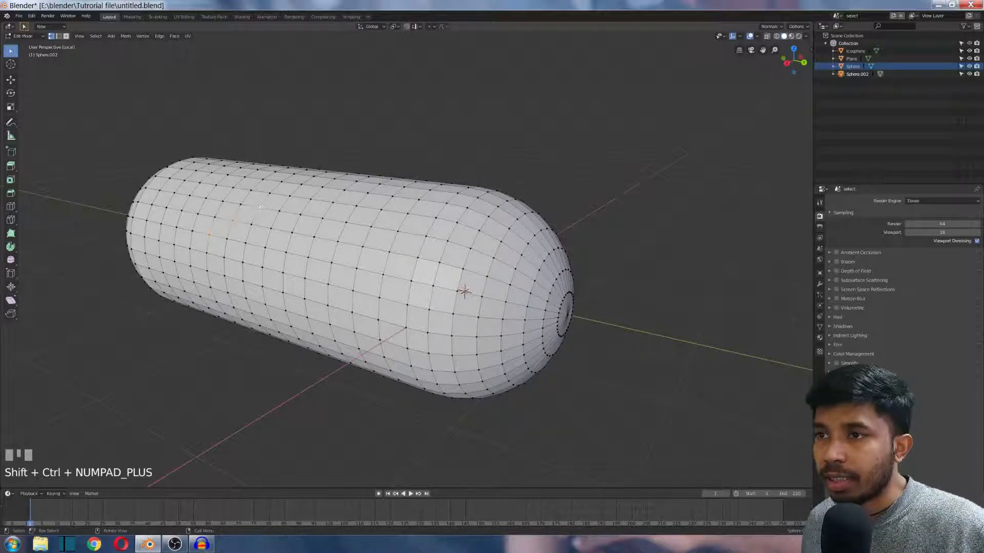
pyautogui.press('ctrl+shift+KP_Add')
pyautogui.press('ctrl+shift+KP_Add')
pyautogui.press('ctrl+shift+KP_Add')
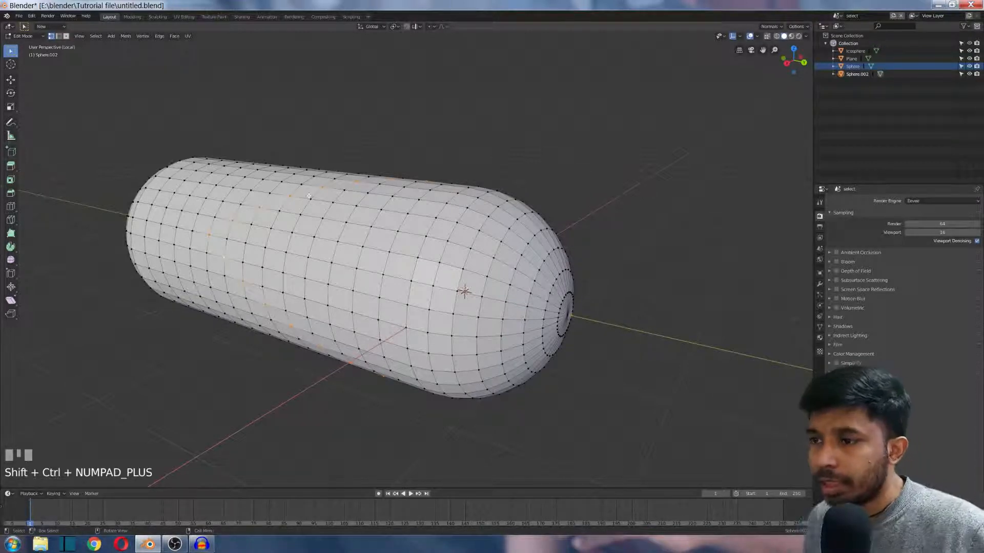
# - Try to extrude the diagonal row of selected vertices away from the capsule and undo the attempt
pyautogui.press('e')
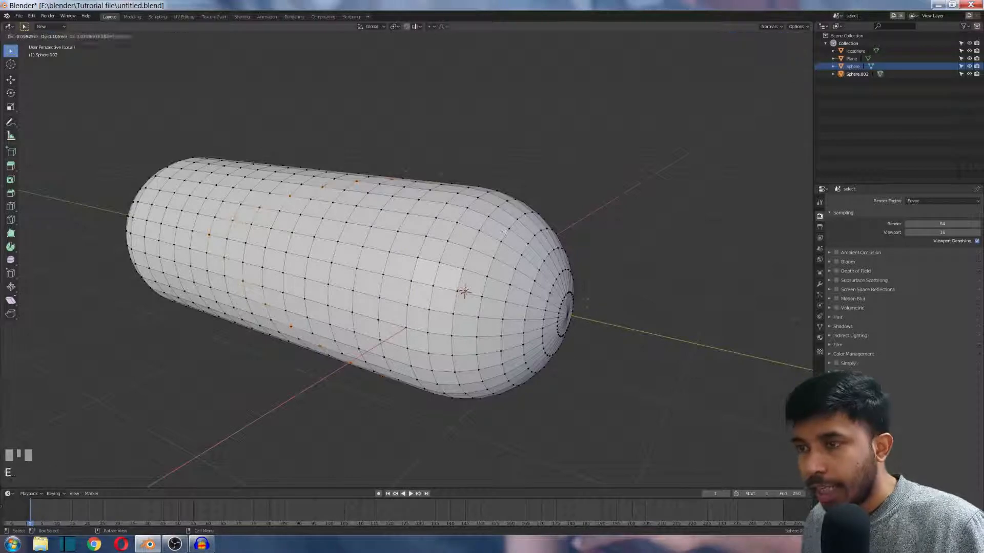
pyautogui.rightClick(575, 198)
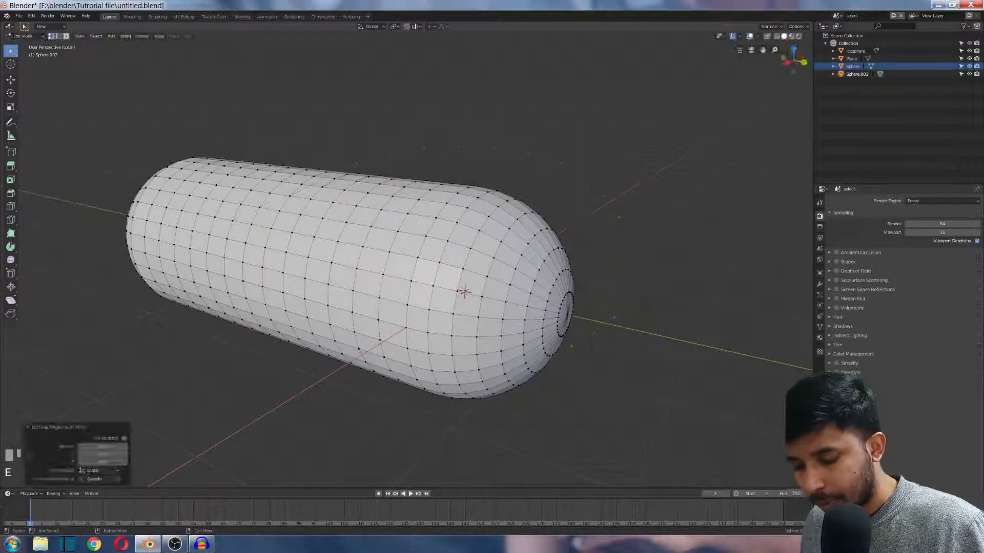
pyautogui.rightClick(575, 200)
pyautogui.click(462, 167)
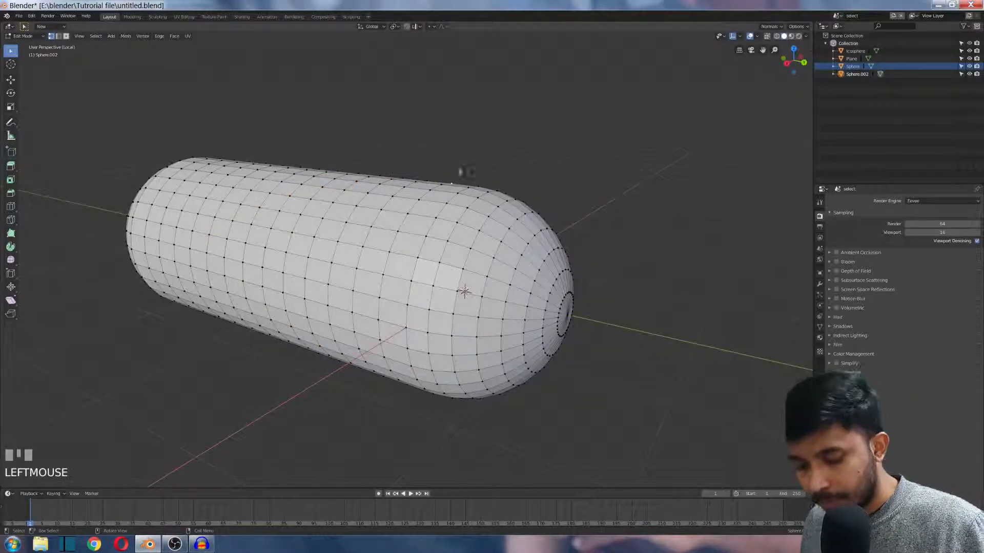
pyautogui.hotkey('ctrl', 'z')
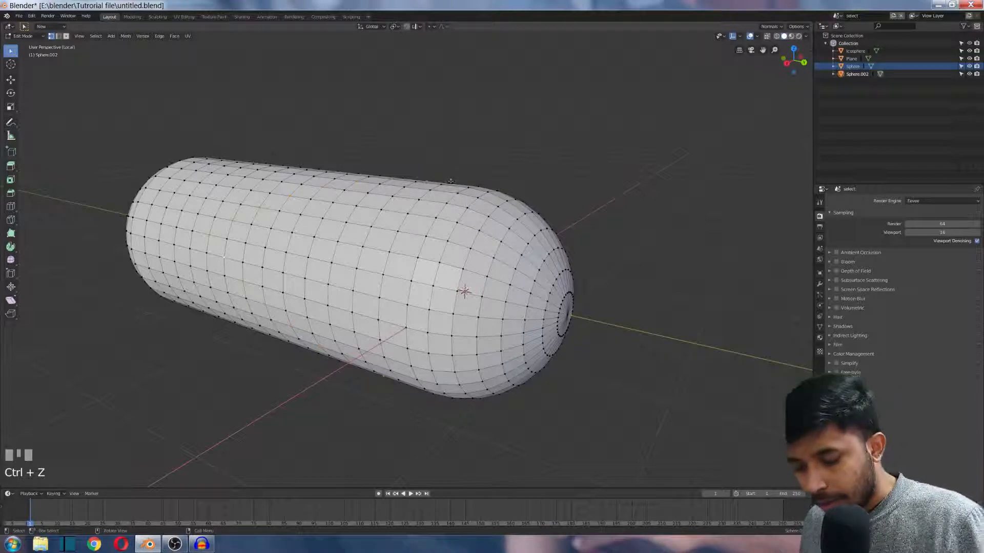
# - Try to extrude the selected vertices and scale them outward around the capsule, and undo the result
pyautogui.press('e')
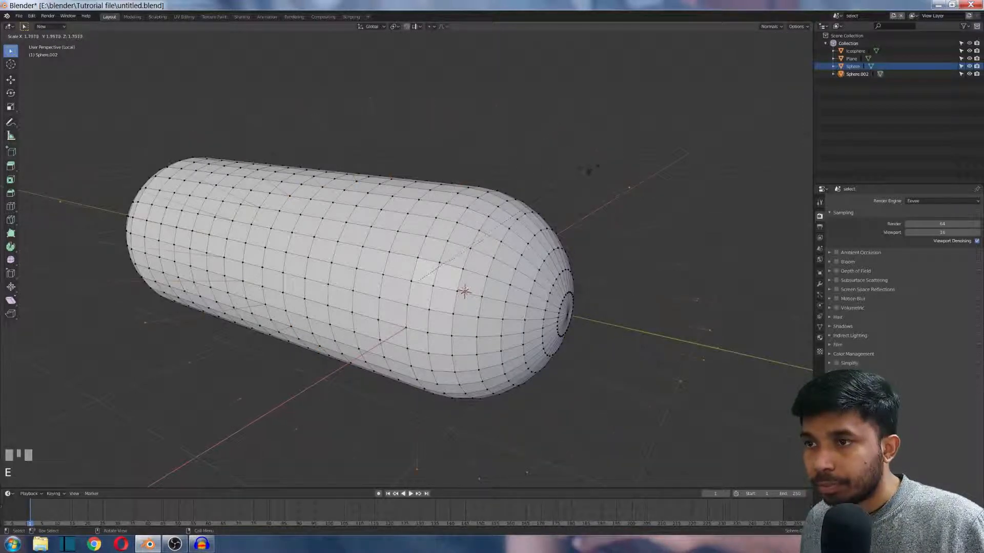
pyautogui.click(589, 171)
pyautogui.scroll(-3, 577, 173)
pyautogui.moveTo(513, 210); pyautogui.dragTo(404, 276, button='middle')
pyautogui.hotkey('ctrl', 'z')
pyautogui.scroll(3, 404, 275)
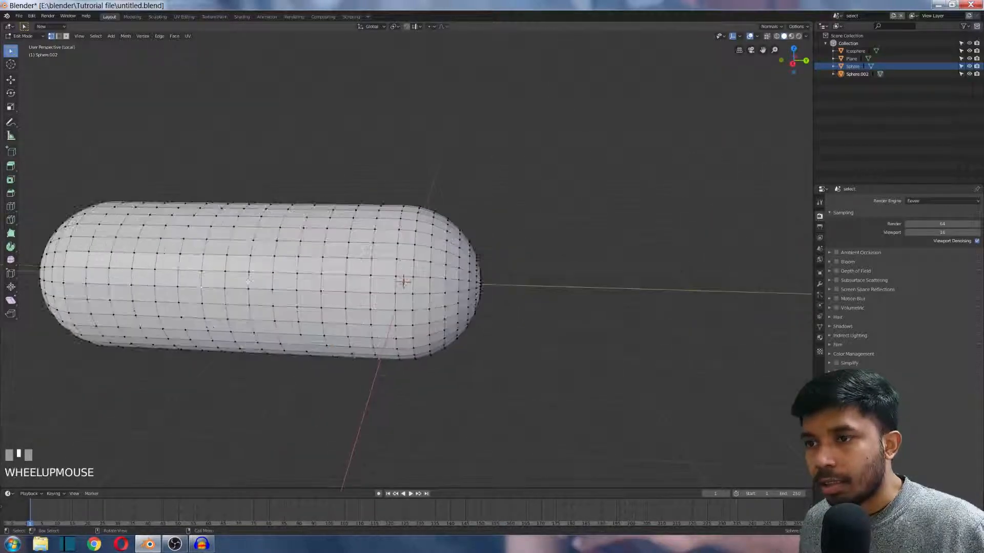
# - Switch from vertex through edge to face selection mode and select a single face on the capsule's side
pyautogui.press('Tab')
pyautogui.press('Tab')
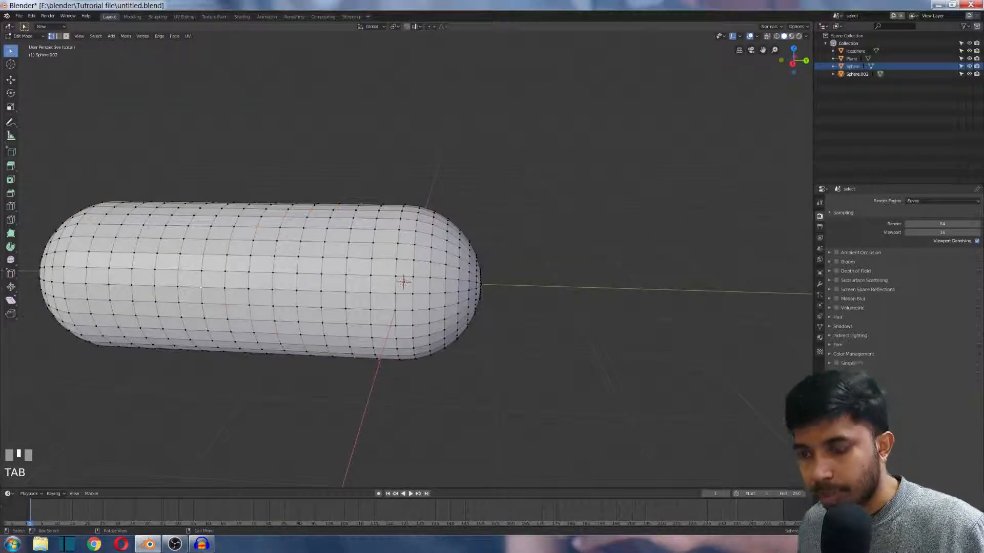
pyautogui.press('2')
pyautogui.click(242, 258)
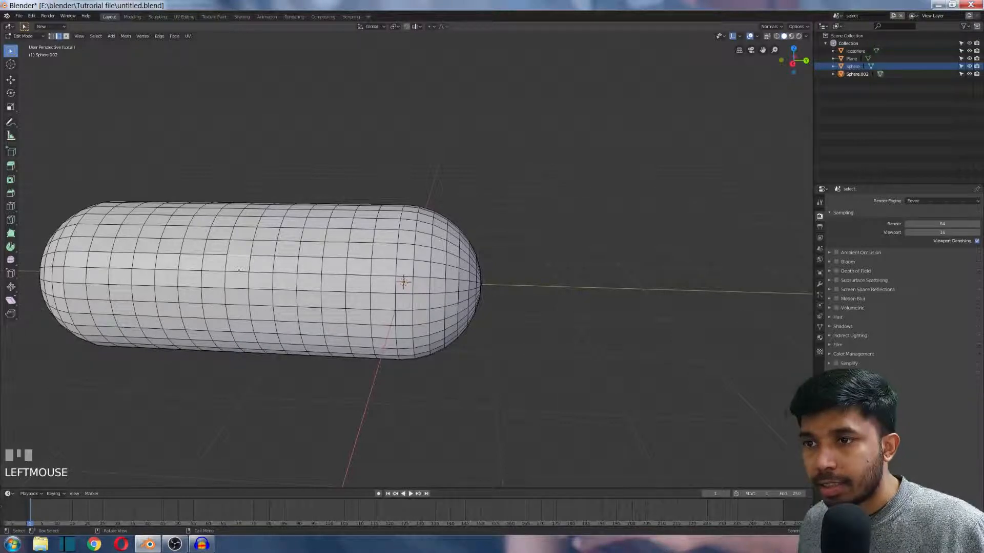
pyautogui.press('3')
pyautogui.click(272, 271)
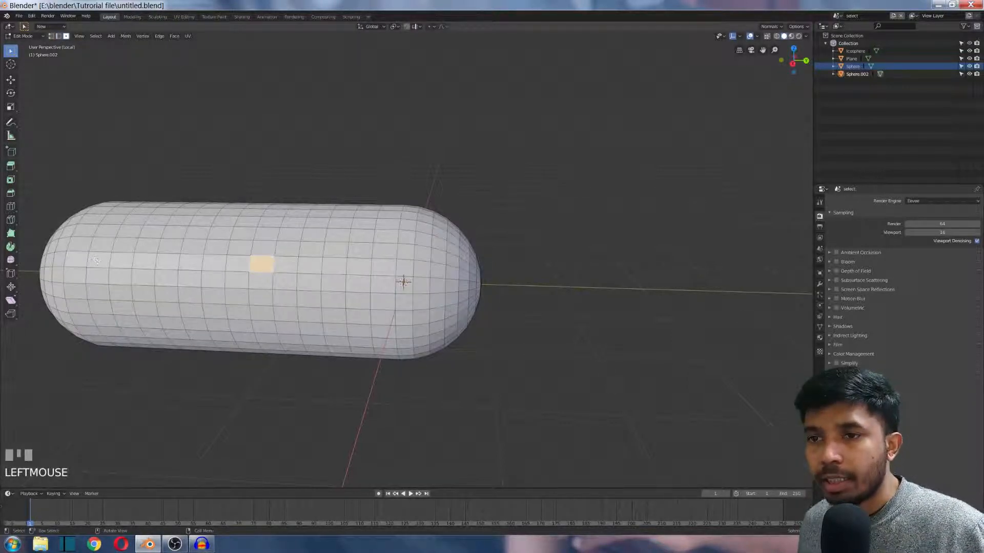
# - Select the face loop running lengthwise through the selected face and examine where it ends at the capsule's rounded end
pyautogui.scroll(5, 402, 294)
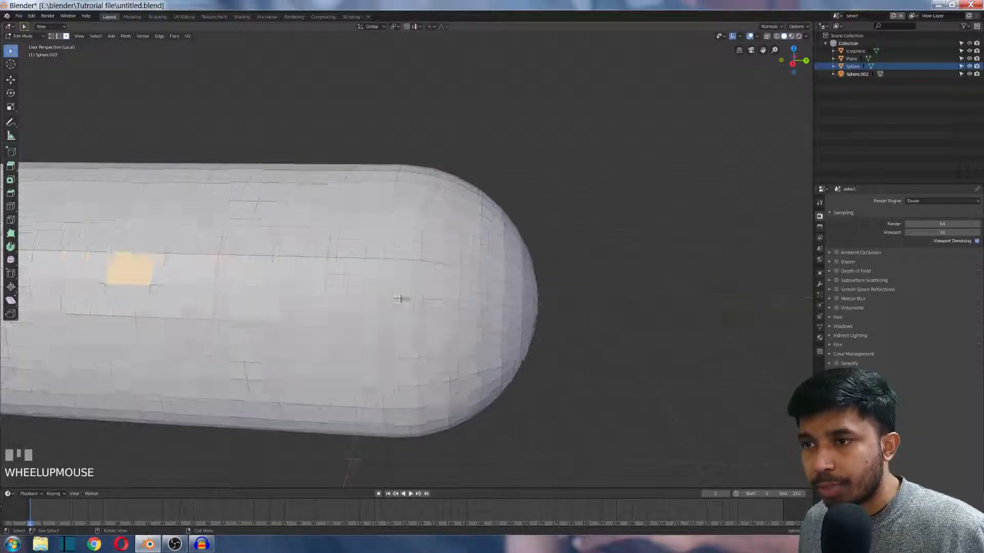
pyautogui.keyDown('shift'); pyautogui.moveTo(401, 303); pyautogui.dragTo(524, 311, button='middle'); pyautogui.keyUp('shift')
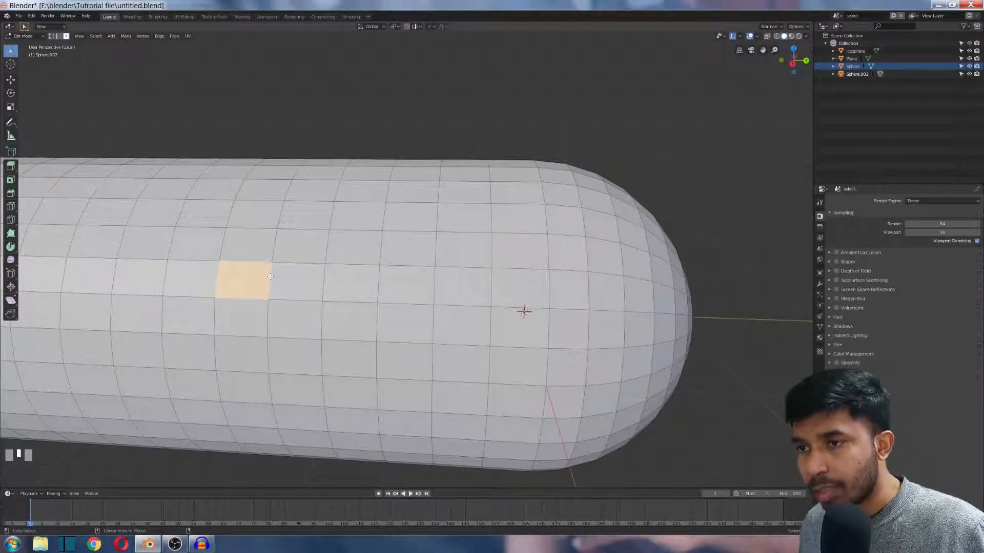
pyautogui.keyDown('alt'); pyautogui.click(270, 277); pyautogui.keyUp('alt')
pyautogui.scroll(-2, 291, 274)
pyautogui.scroll(-3, 291, 275)
pyautogui.moveTo(465, 285); pyautogui.dragTo(290, 324, button='middle')
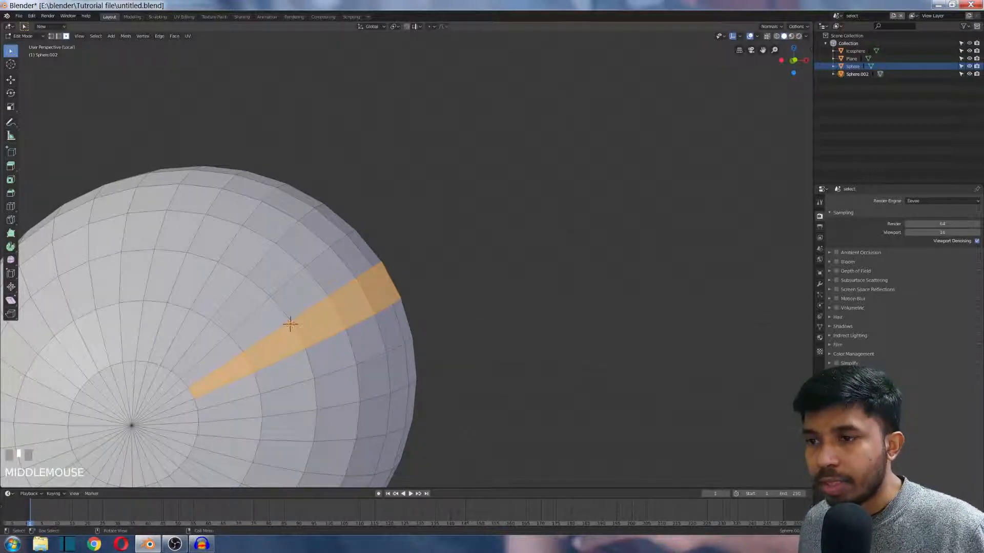
pyautogui.moveTo(290, 324); pyautogui.dragTo(303, 328, button='middle')
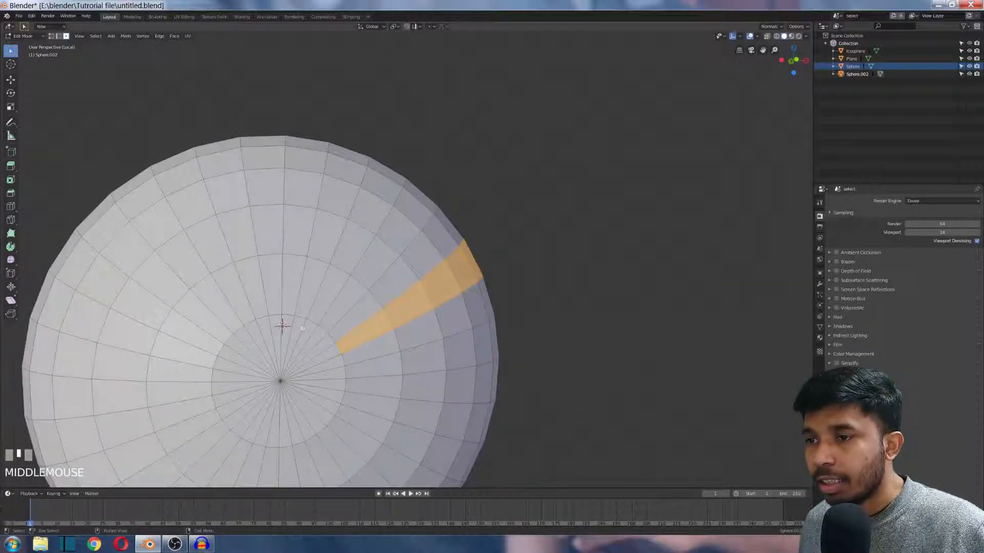
pyautogui.moveTo(316, 362); pyautogui.dragTo(271, 356, button='middle')
pyautogui.scroll(-5, 326, 389)
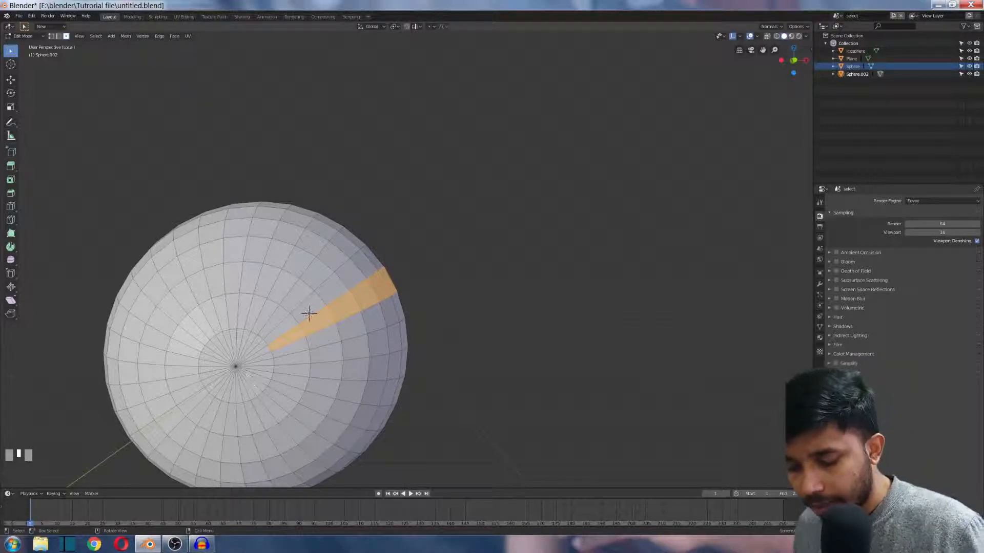
# - Clear the face selection and delete the pole vertex at the centre of the capsule's end in vertex selection mode
pyautogui.press('a')
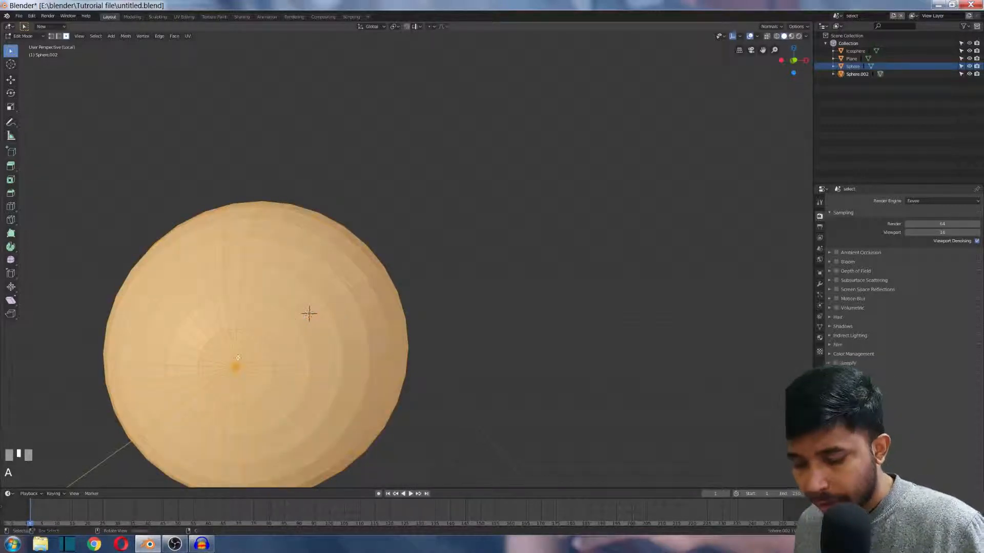
pyautogui.press('a')
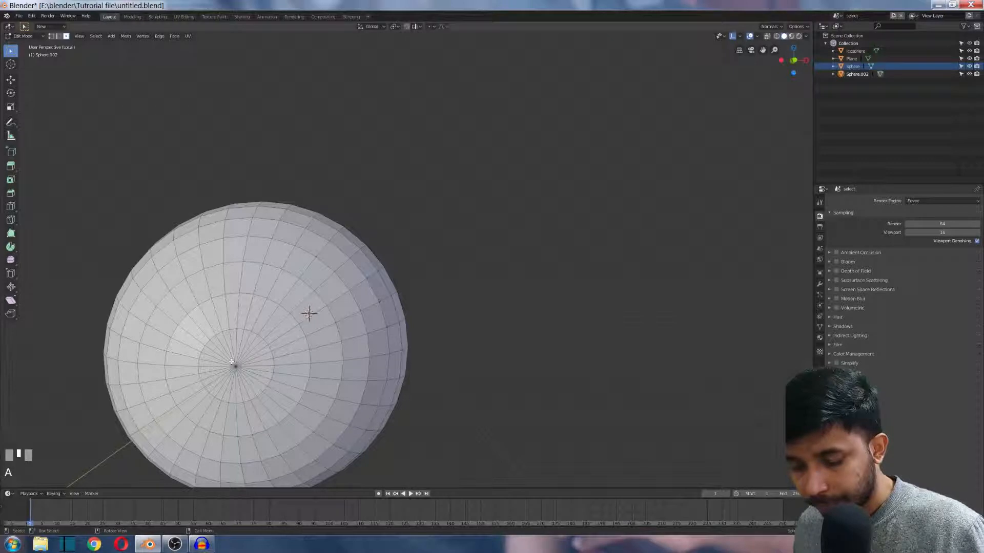
pyautogui.press('1')
pyautogui.click(234, 363)
pyautogui.press('x')
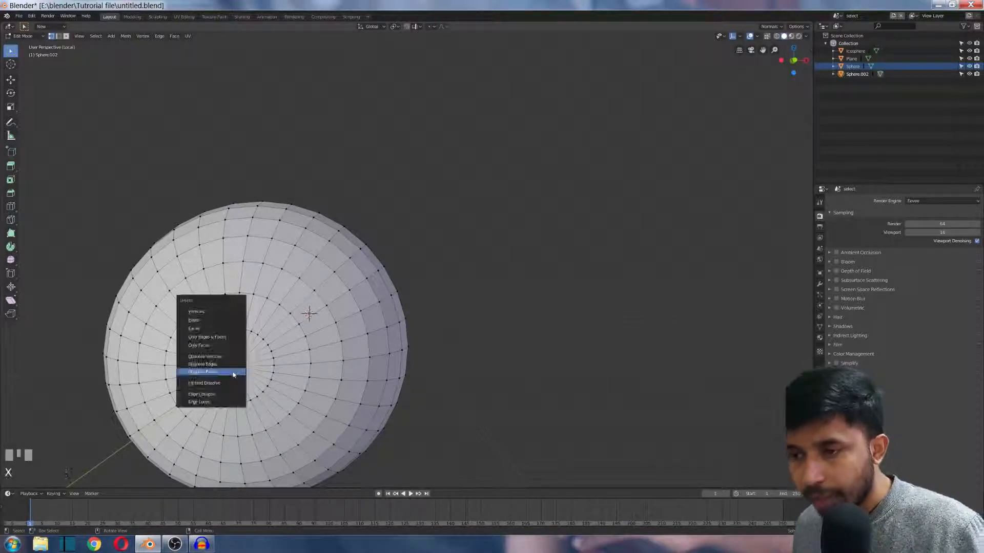
pyautogui.click(226, 328)
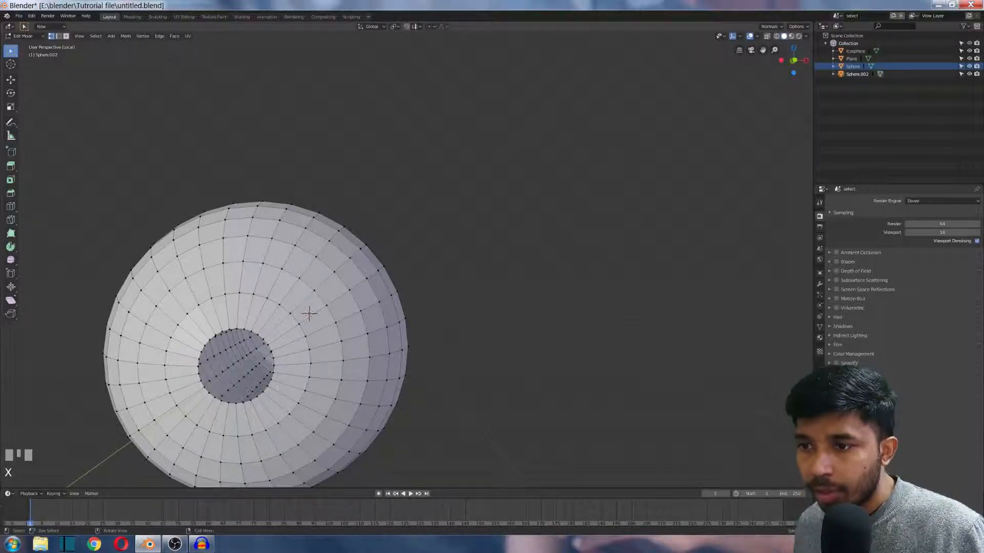
# - Select two opposite edges of the round hole in the capsule's end and bridge them with a narrow face
pyautogui.press('2')
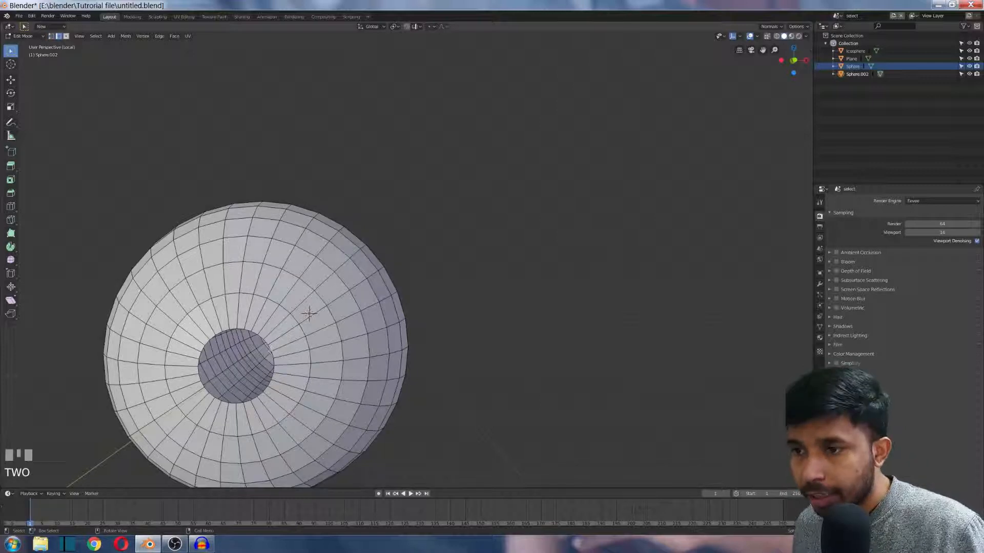
pyautogui.click(267, 358)
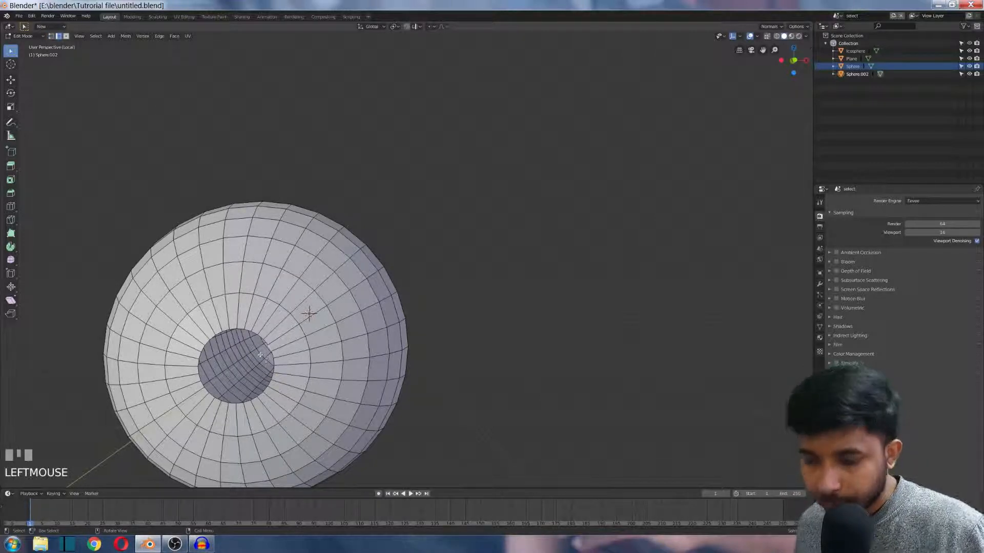
pyautogui.keyDown('shift'); pyautogui.click(245, 394); pyautogui.keyUp('shift')
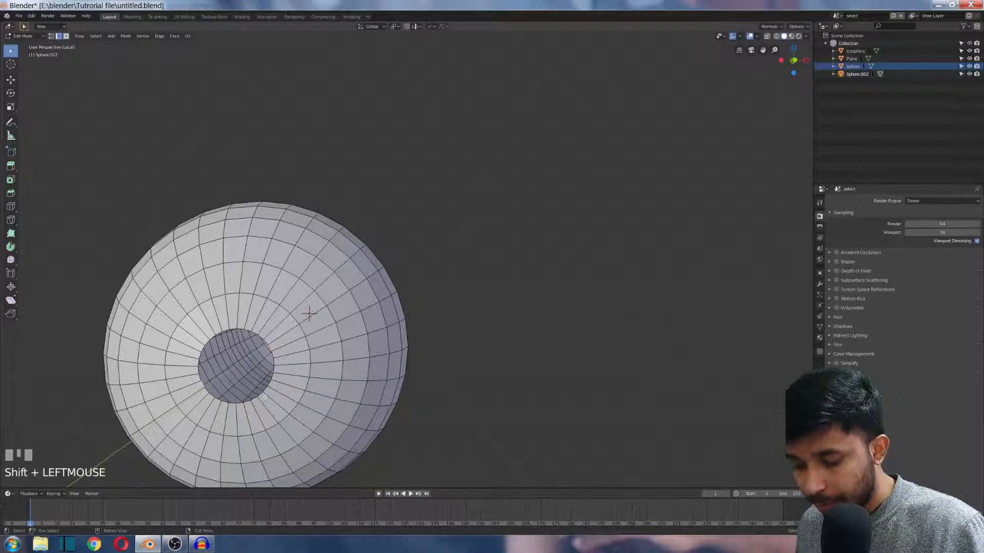
pyautogui.press('f')
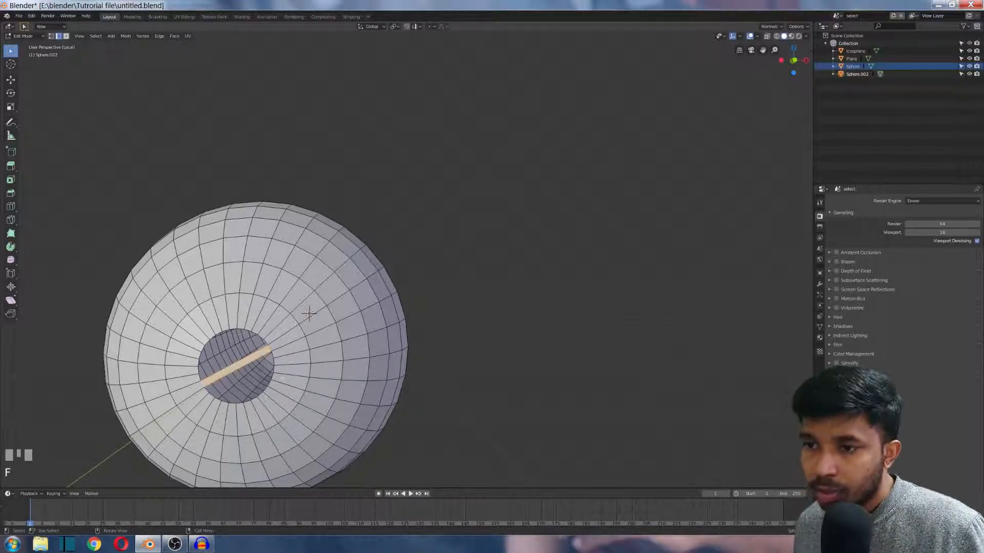
# - Select a face on the rounded end in face selection mode and extend it to the lengthwise loop crossing the bridging face
pyautogui.moveTo(374, 318); pyautogui.dragTo(369, 313, button='middle')
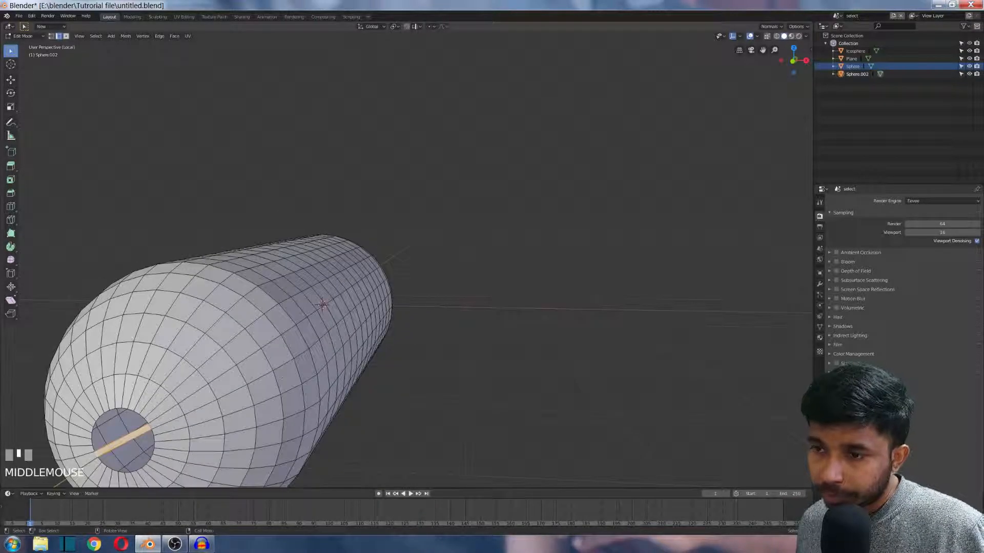
pyautogui.click(241, 375)
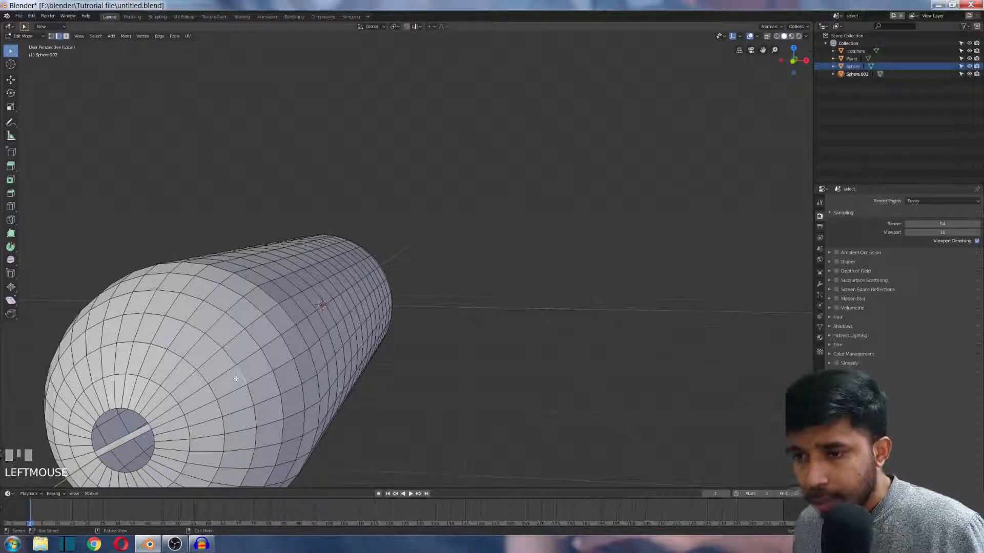
pyautogui.press('3')
pyautogui.click(234, 381)
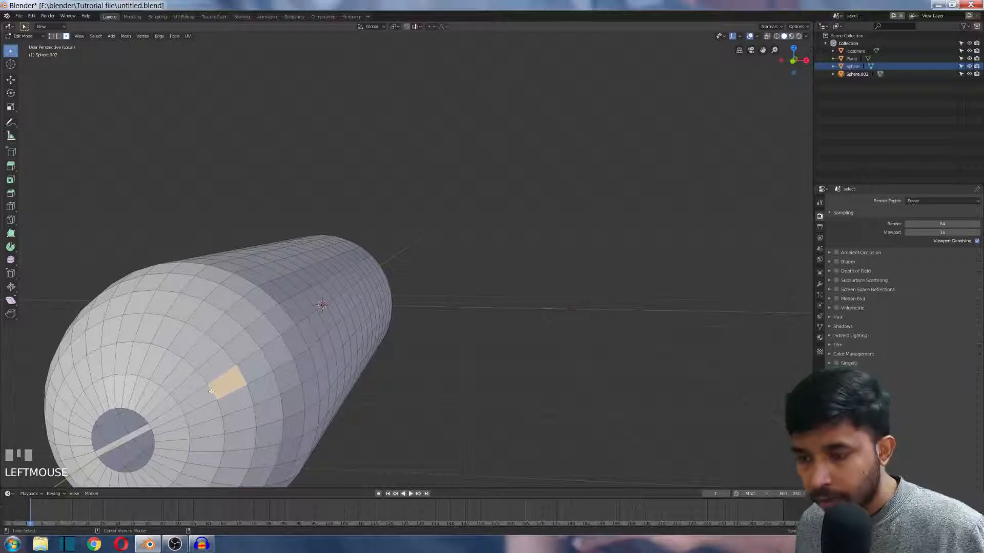
pyautogui.keyDown('alt'); pyautogui.click(210, 391); pyautogui.keyUp('alt')
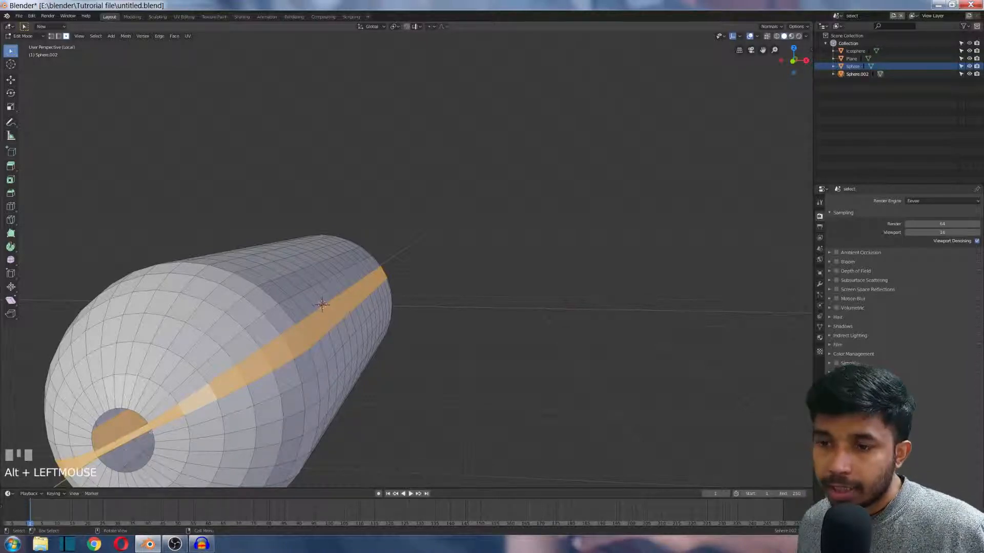
# - Examine the selected lengthwise face loop at the capsule's intact pole and along its side to the bridged hole
pyautogui.moveTo(287, 353); pyautogui.dragTo(373, 342, button='middle')
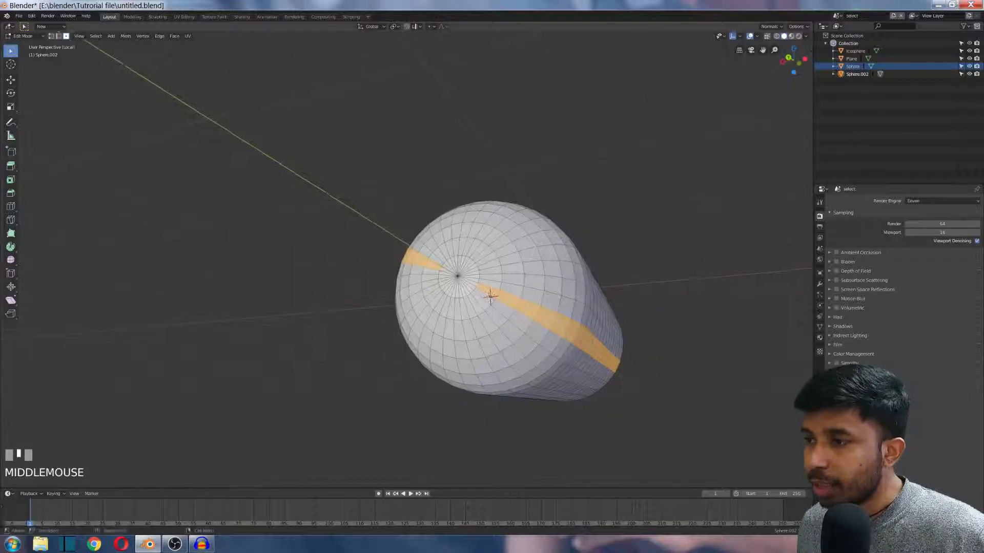
pyautogui.scroll(5, 374, 342)
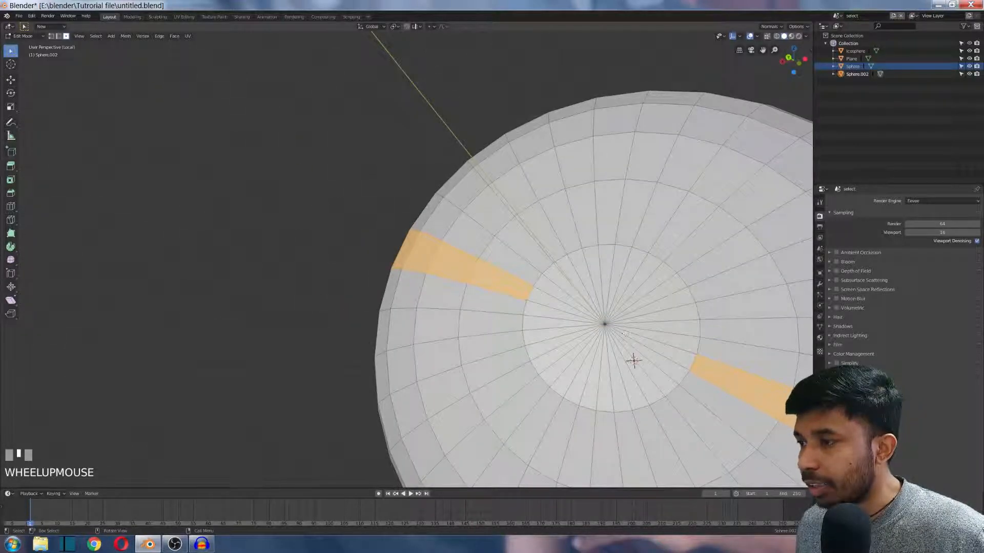
pyautogui.scroll(-4, 625, 334)
pyautogui.scroll(-3, 552, 333)
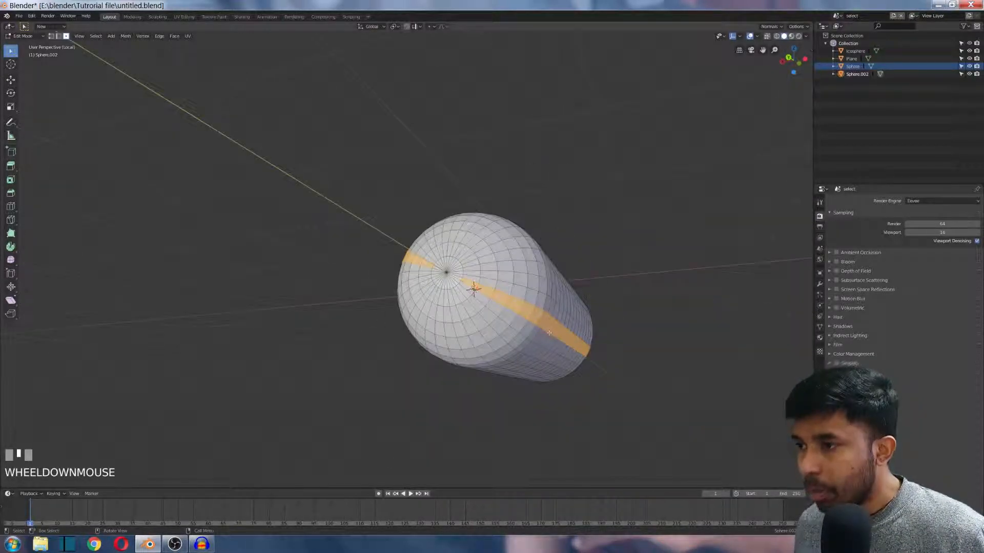
pyautogui.moveTo(527, 294); pyautogui.dragTo(436, 295, button='middle')
pyautogui.scroll(-1, 400, 306)
pyautogui.scroll(4, 436, 296)
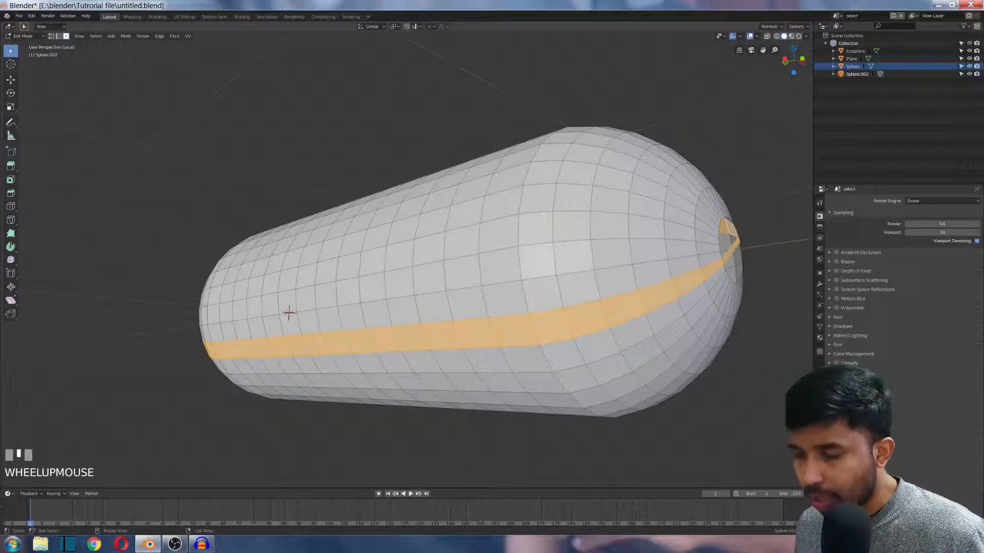
# - Select two adjacent face loops around the capsule and add the lengthwise loop that crosses them to the selection
pyautogui.keyDown('alt'); pyautogui.click(471, 318); pyautogui.keyUp('alt')
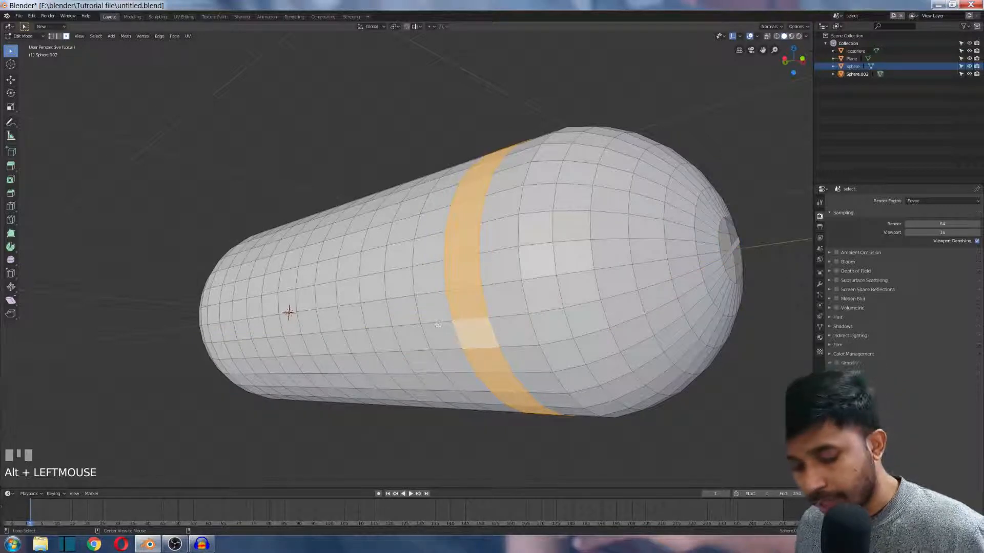
pyautogui.keyDown('alt'); pyautogui.keyDown('shift'); pyautogui.click(505, 313); pyautogui.keyUp('shift'); pyautogui.keyUp('alt')
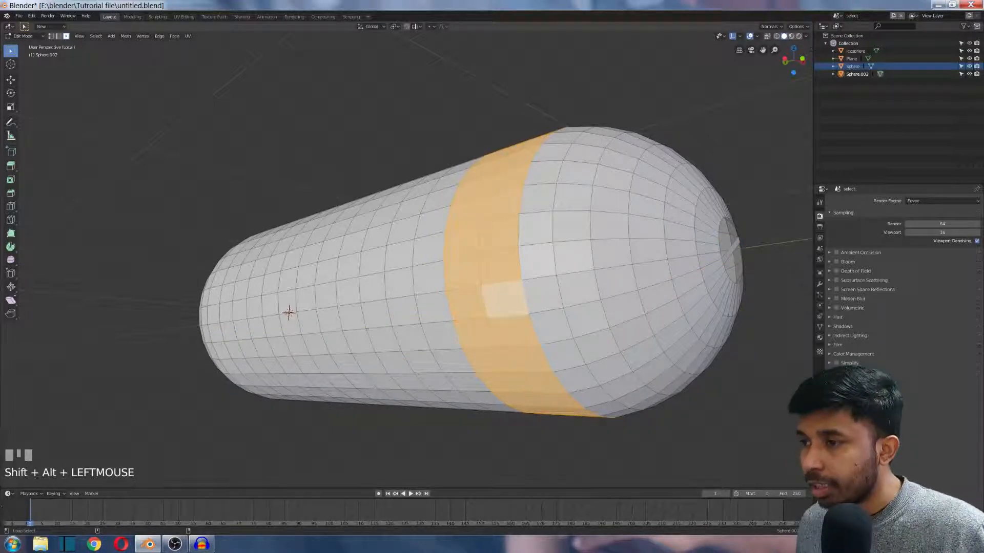
pyautogui.keyDown('alt'); pyautogui.keyDown('shift'); pyautogui.click(533, 328); pyautogui.keyUp('shift'); pyautogui.keyUp('alt')
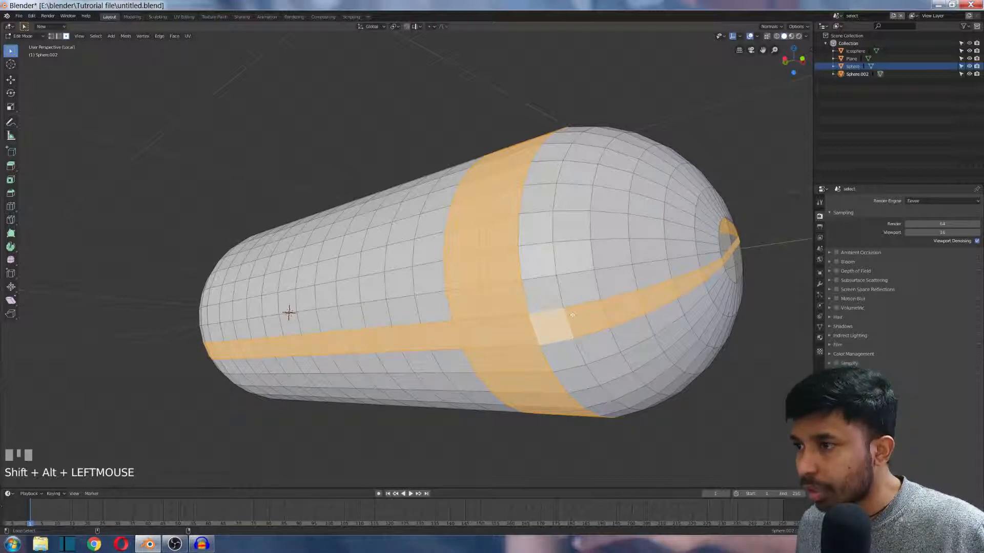
pyautogui.keyDown('alt'); pyautogui.keyDown('shift'); pyautogui.click(533, 326); pyautogui.keyUp('shift'); pyautogui.keyUp('alt')
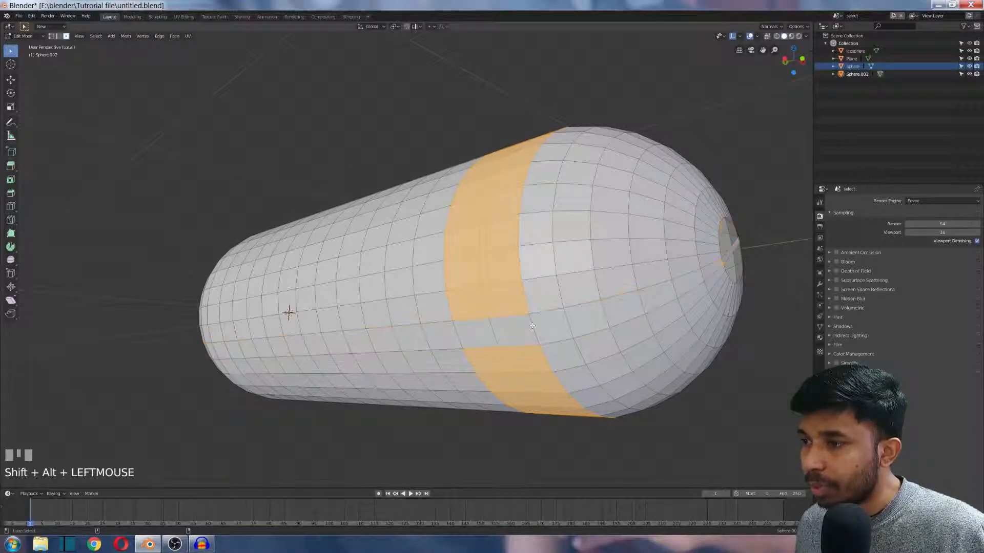
pyautogui.keyDown('alt'); pyautogui.keyDown('shift'); pyautogui.click(533, 326); pyautogui.keyUp('shift'); pyautogui.keyUp('alt')
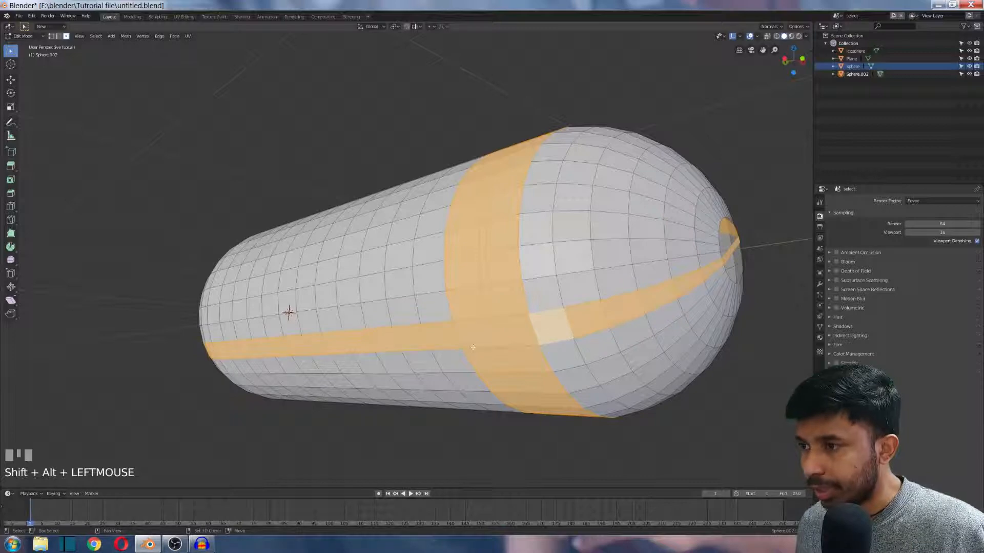
# - Select a single edge on the capsule's side in edge selection mode, try Limited Dissolve on it, and remove it with Dissolve Edges
pyautogui.scroll(-5, 468, 336)
pyautogui.moveTo(468, 336)
pyautogui.mouseDown(button='middle')
pyautogui.moveTo(408, 330)
pyautogui.moveTo(454, 333)
pyautogui.mouseUp(button='middle')
pyautogui.scroll(-3, 402, 244)
pyautogui.moveTo(402, 244); pyautogui.dragTo(457, 254, button='middle')
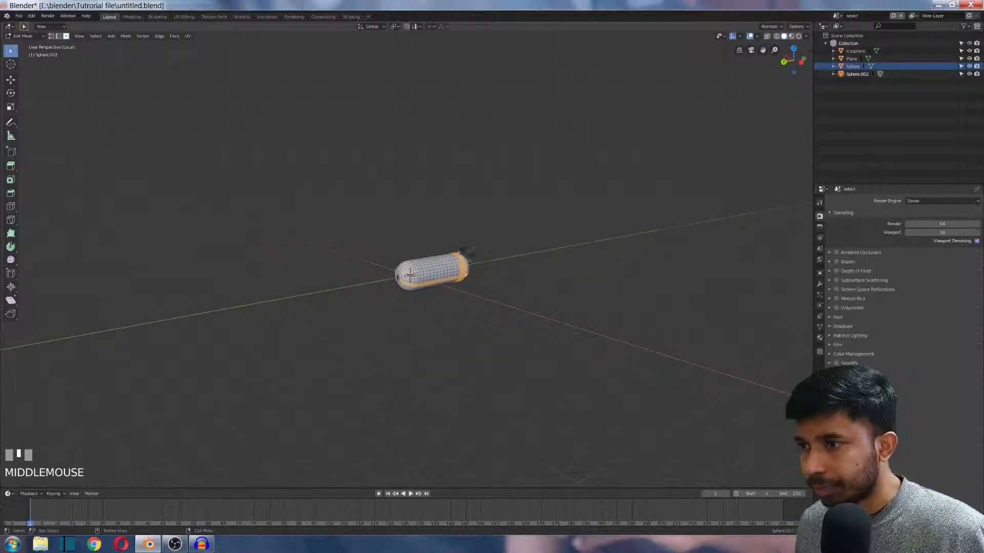
pyautogui.scroll(4, 457, 253)
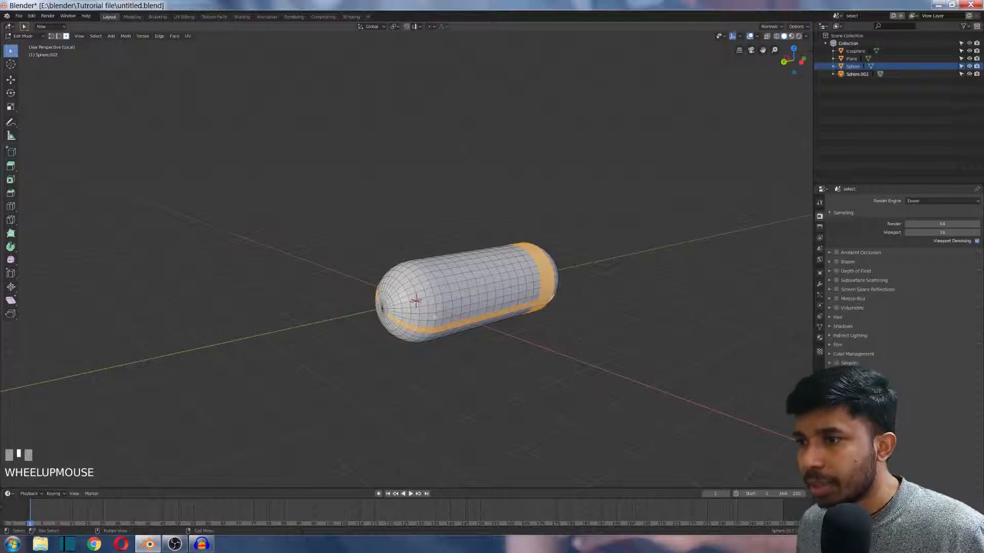
pyautogui.scroll(2, 477, 274)
pyautogui.click(512, 320)
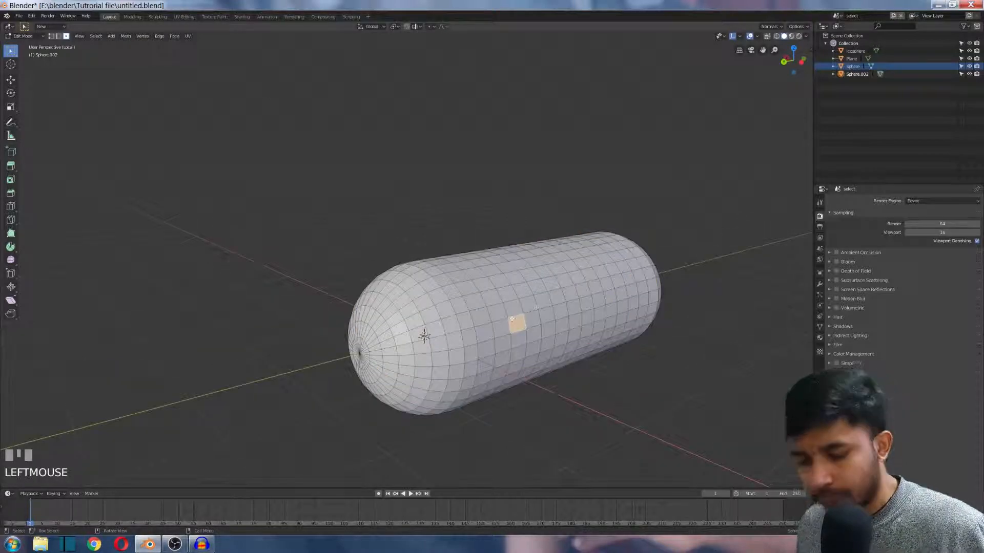
pyautogui.press('2')
pyautogui.click(531, 312)
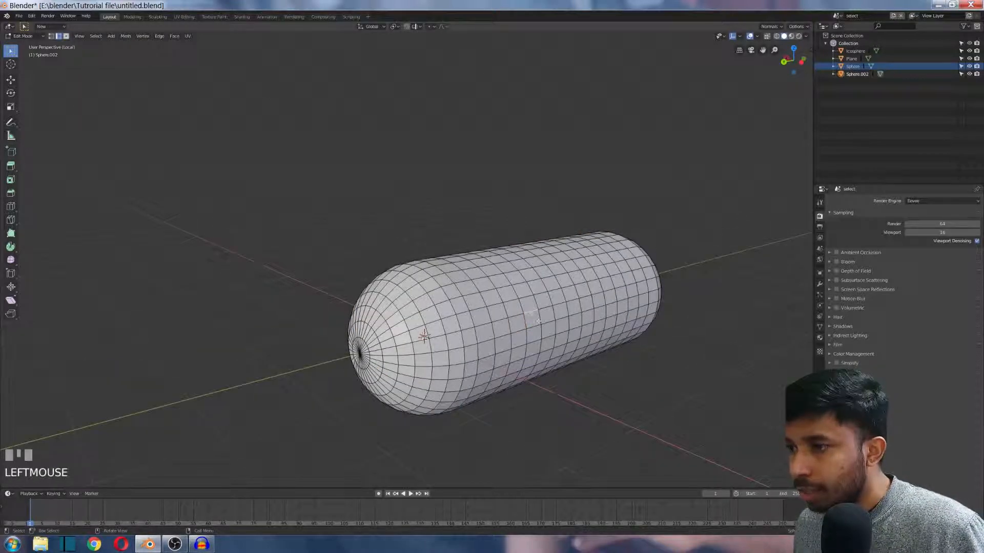
pyautogui.scroll(3, 531, 312)
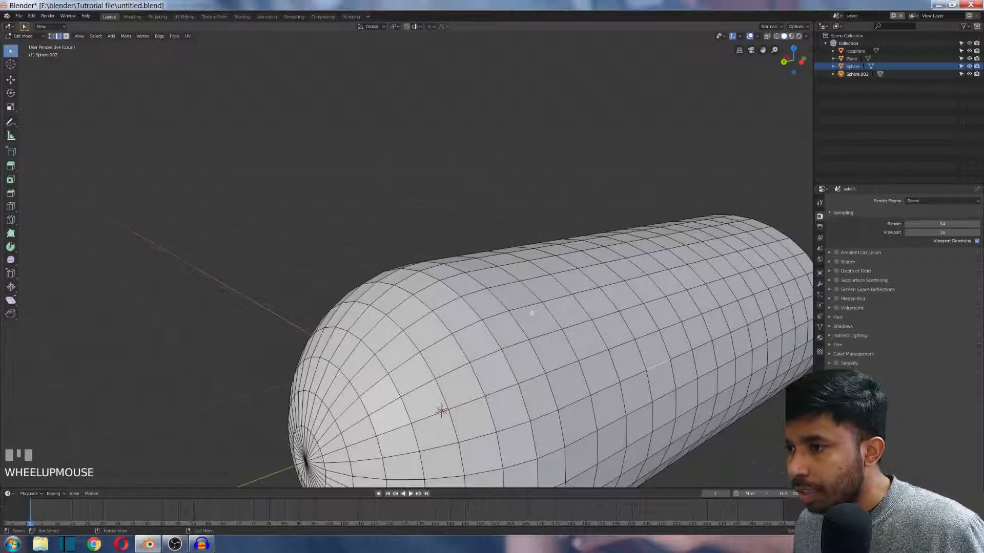
pyautogui.rightClick(653, 367)
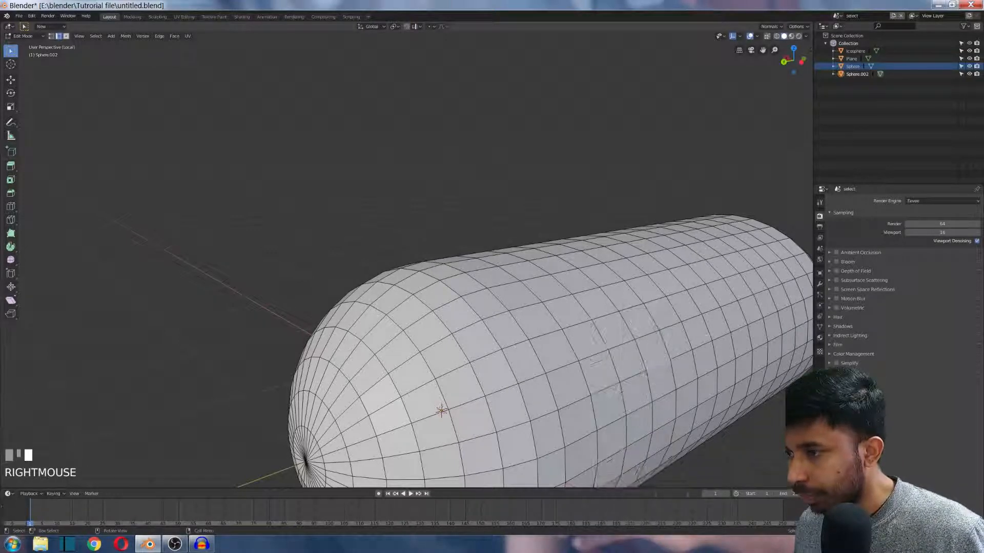
pyautogui.press('x')
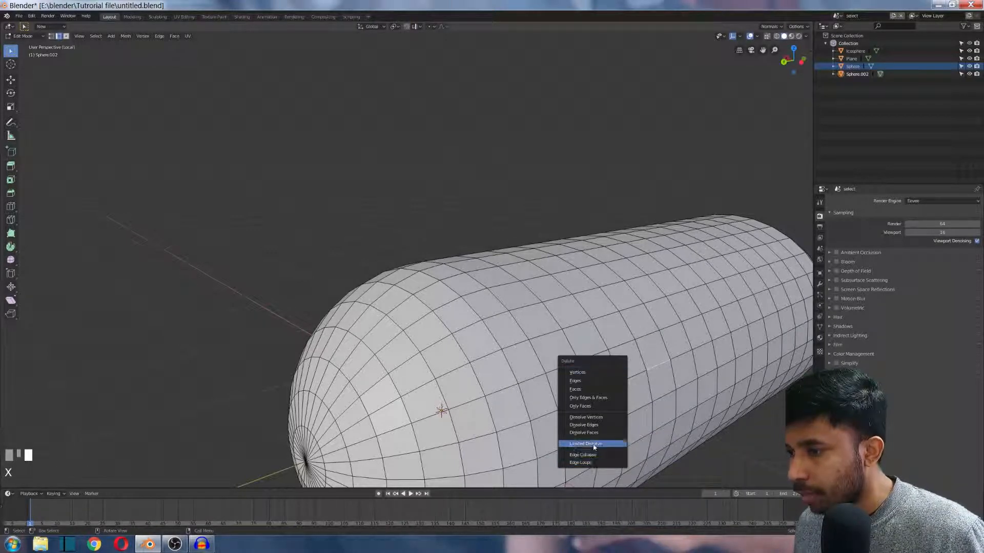
pyautogui.click(585, 444)
pyautogui.press('x')
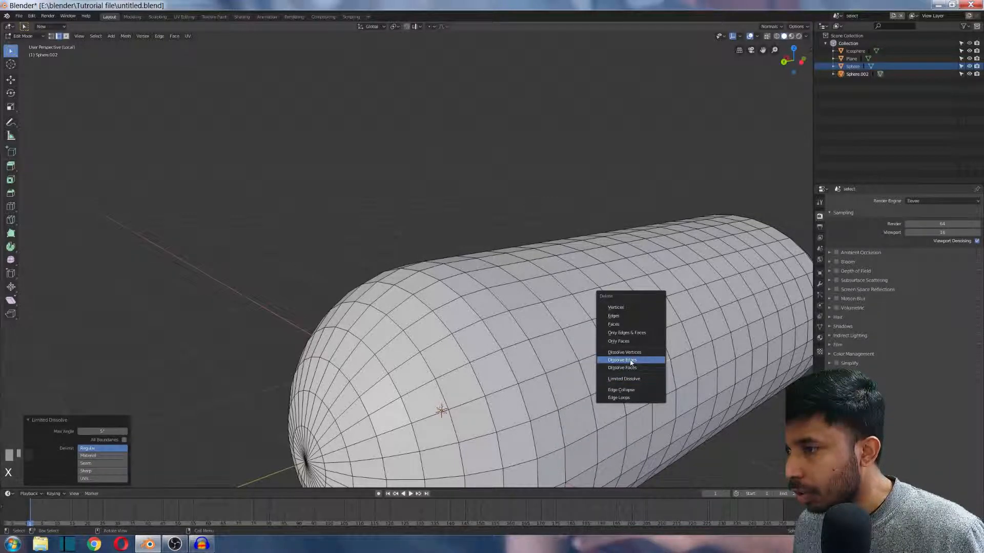
pyautogui.click(631, 360)
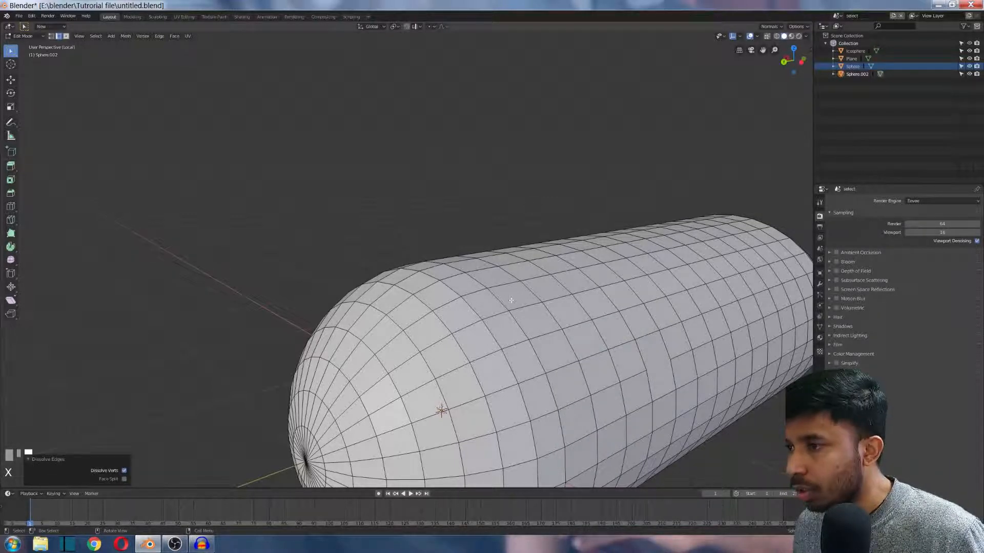
# - Dissolve two more single edges on the capsule's upper side, one near each rounded end
pyautogui.press('x')
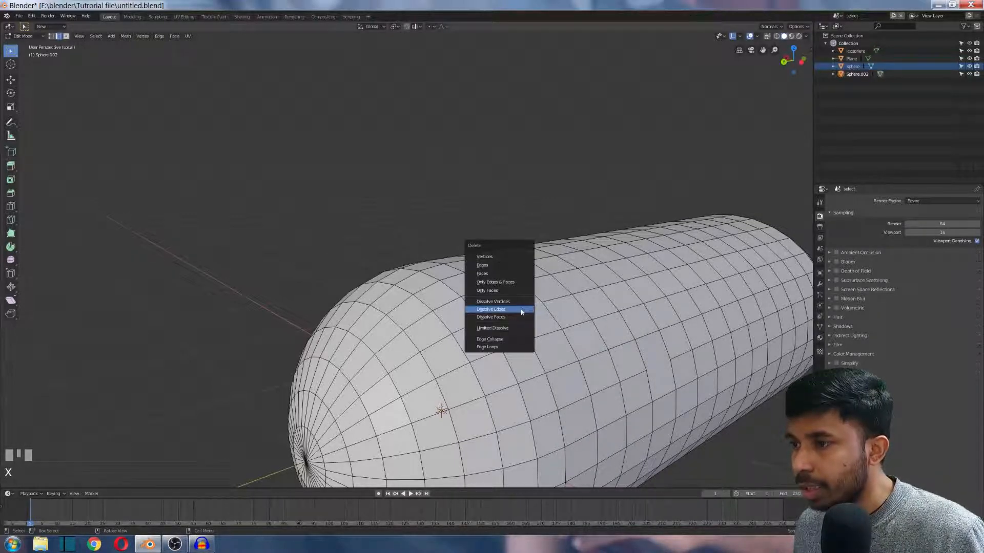
pyautogui.click(521, 309)
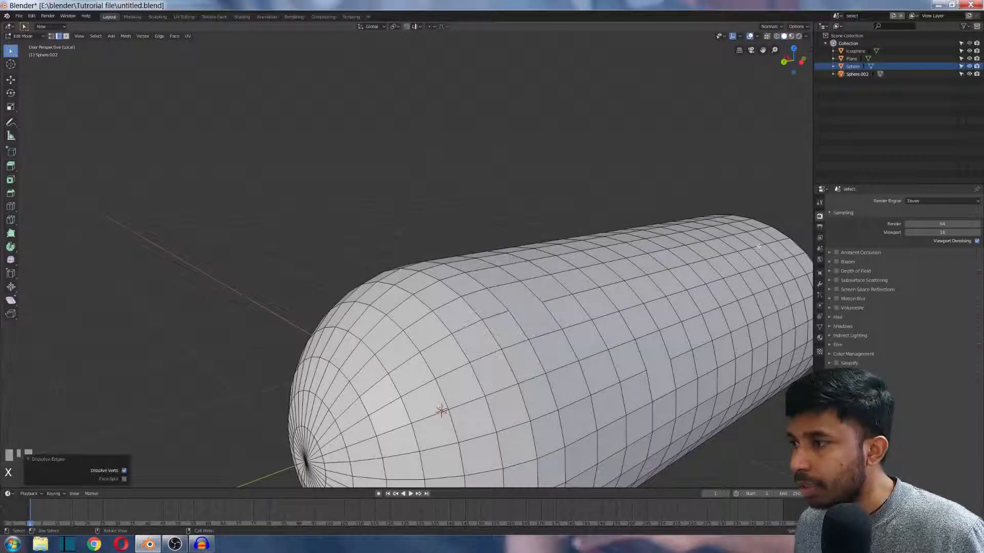
pyautogui.click(747, 252)
pyautogui.press('x')
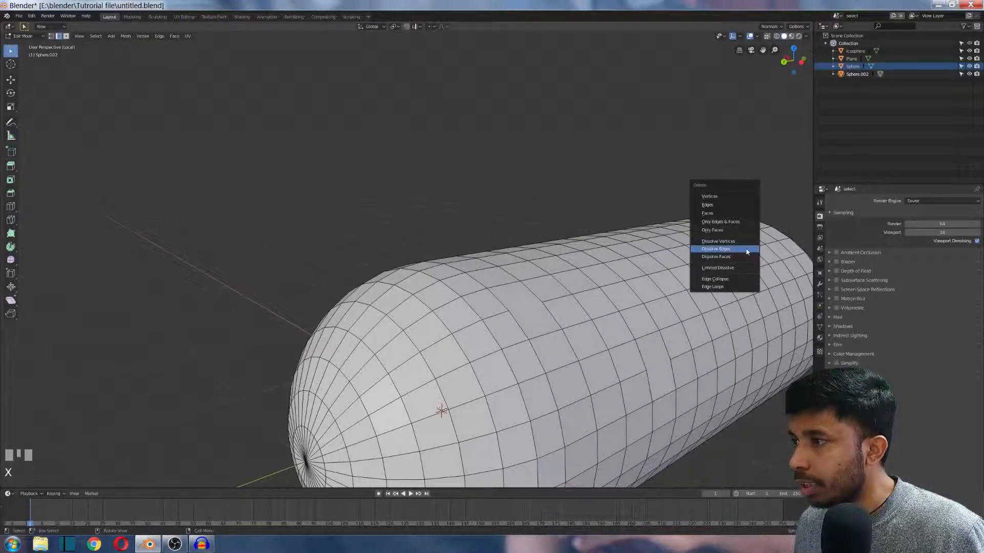
pyautogui.click(747, 251)
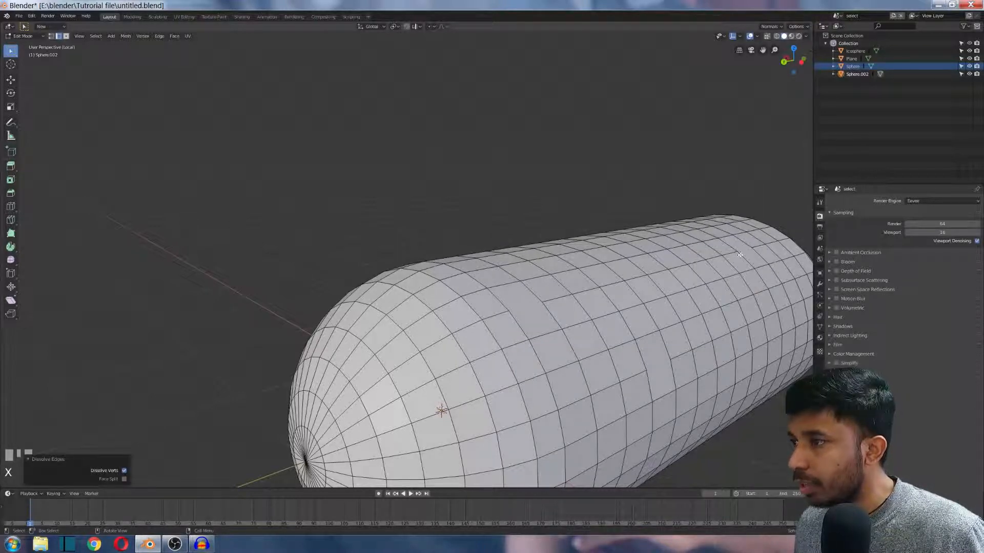
# - Select one enlarged face on the capsule's side in face selection mode and extend the selection to faces of similar area
pyautogui.scroll(-3, 645, 338)
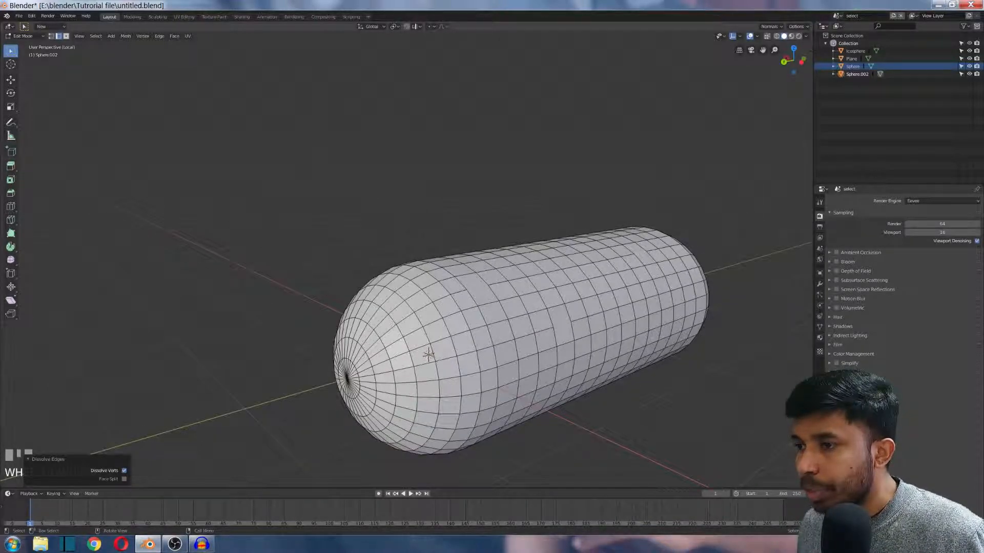
pyautogui.press('3')
pyautogui.click(561, 341)
pyautogui.moveTo(562, 340); pyautogui.dragTo(553, 297, button='middle')
pyautogui.moveTo(505, 334); pyautogui.dragTo(572, 322, button='middle')
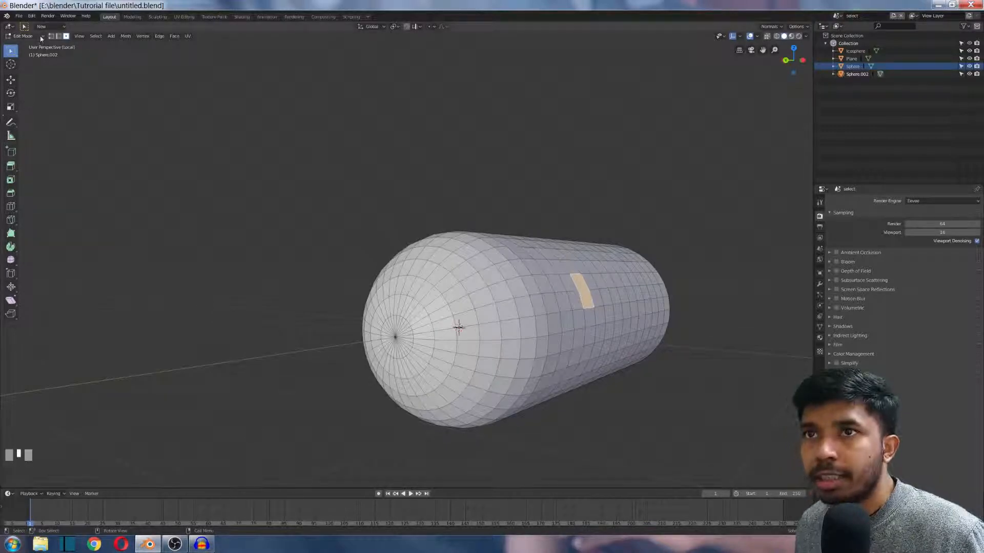
pyautogui.click(95, 36)
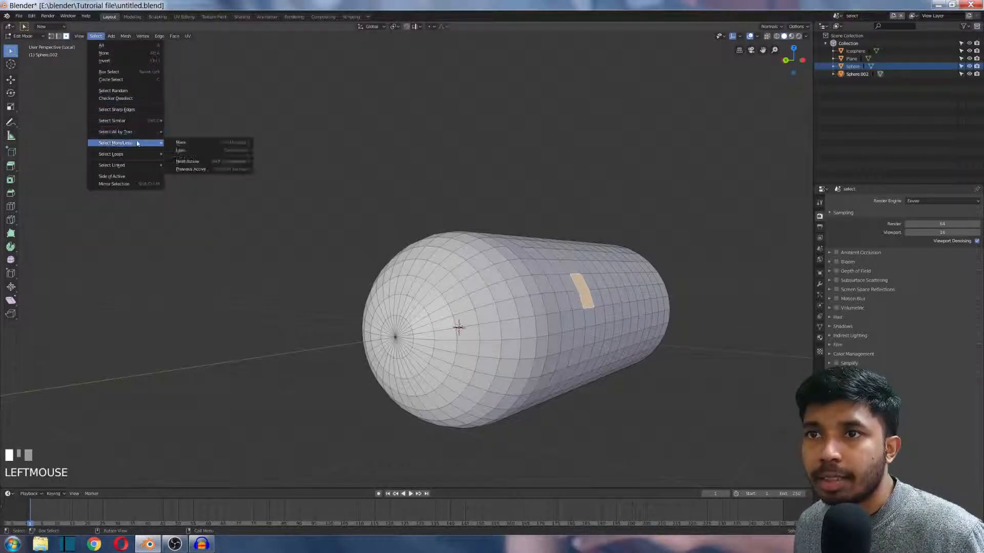
pyautogui.moveTo(128, 121)
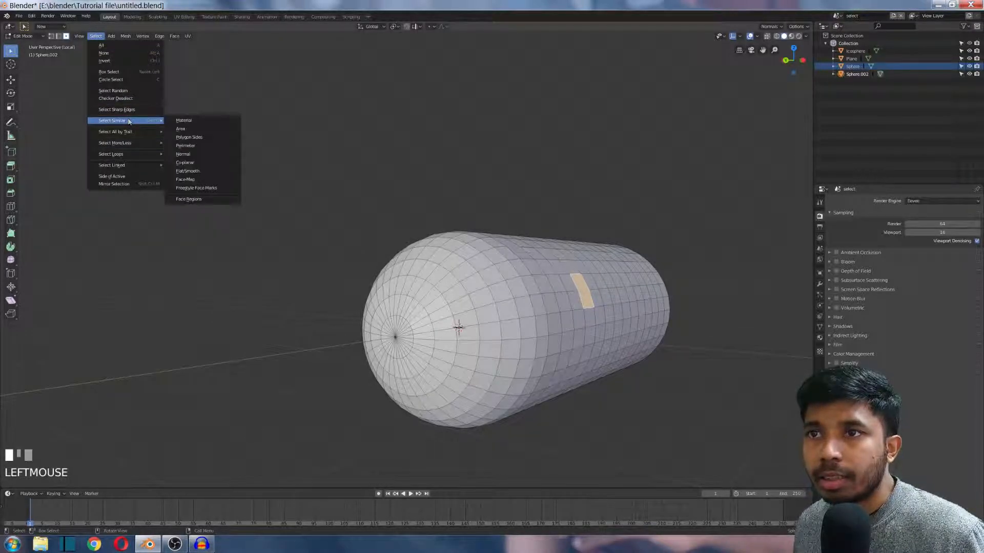
pyautogui.click(201, 129)
pyautogui.moveTo(359, 307); pyautogui.dragTo(392, 318, button='middle')
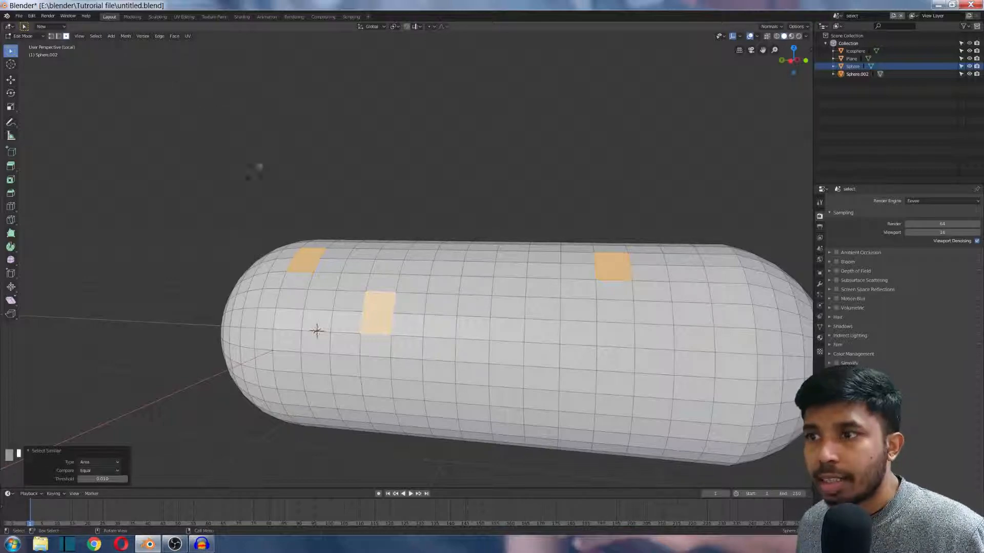
pyautogui.scroll(-4, 269, 177)
pyautogui.moveTo(266, 172); pyautogui.dragTo(86, 85, button='middle')
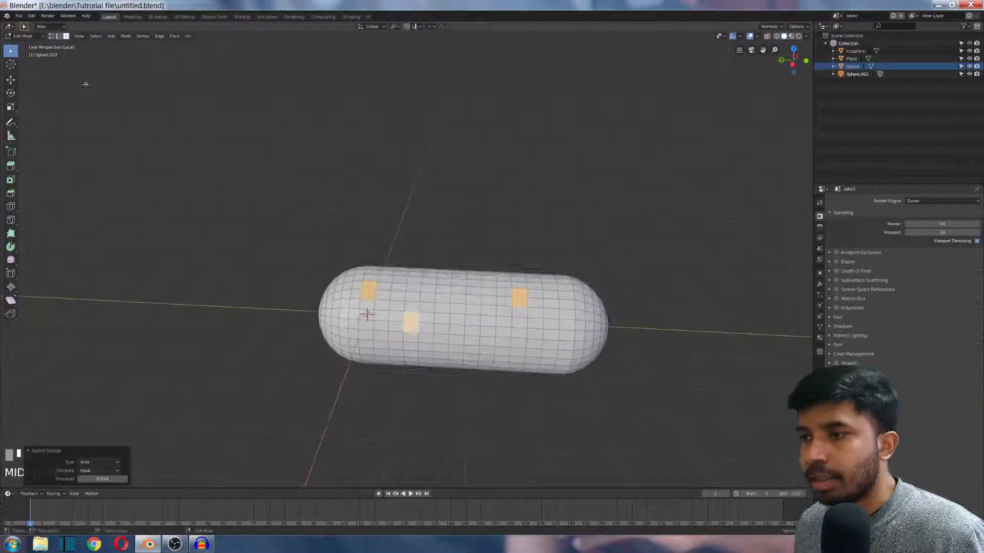
# - Review the remaining Select Similar criteria for faces, including Normal and Face Regions, and the Select Loops options
pyautogui.click(96, 36)
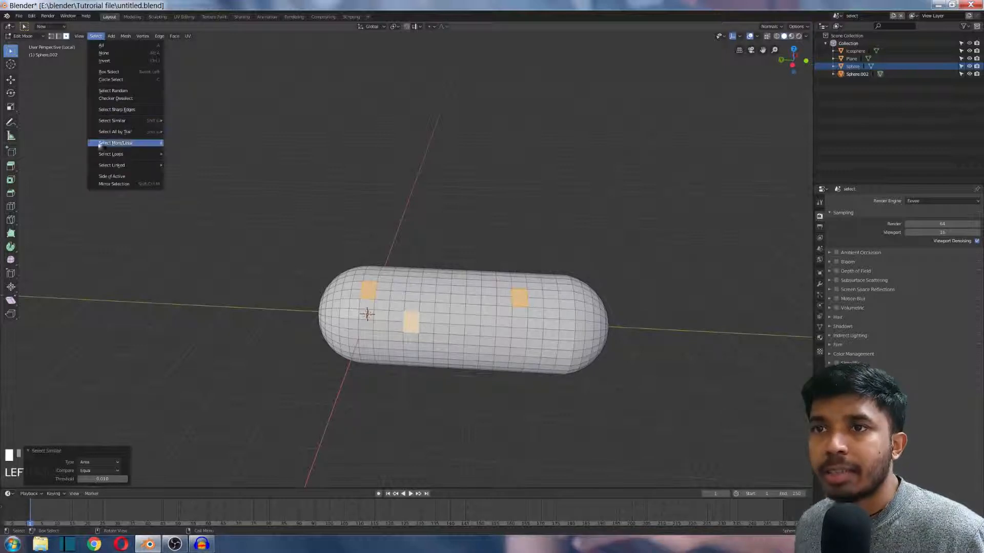
pyautogui.moveTo(120, 121)
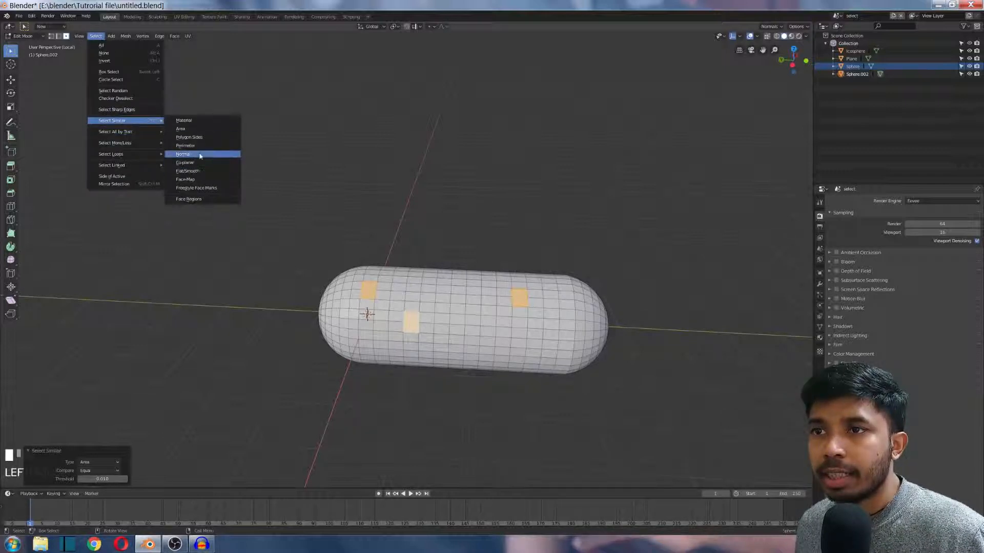
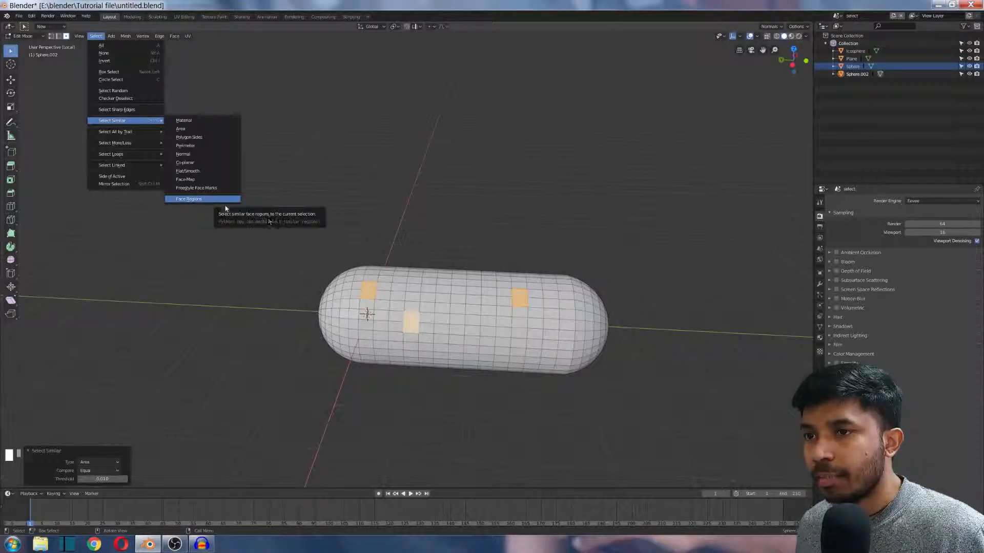
pyautogui.moveTo(235, 137); pyautogui.dragTo(264, 186, button='middle')
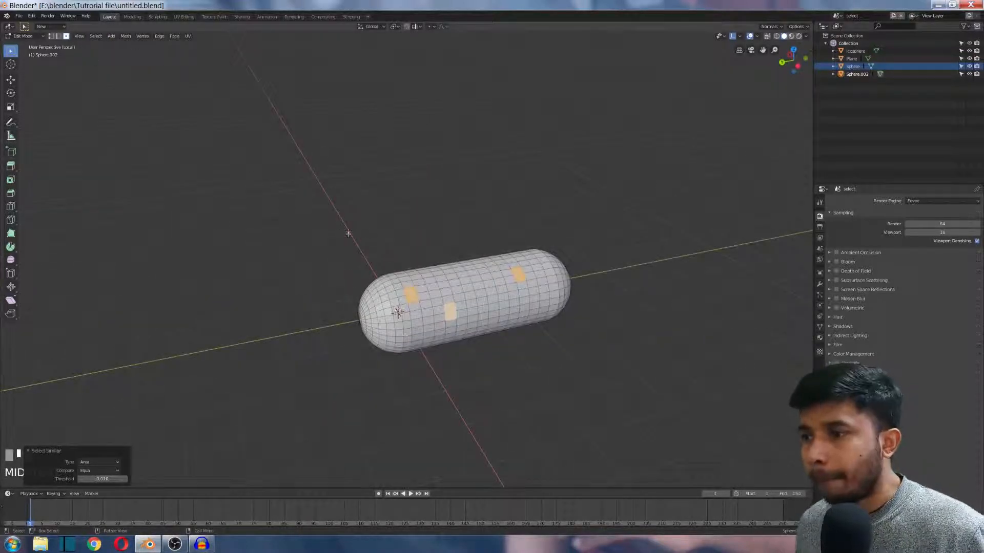
pyautogui.scroll(4, 348, 233)
pyautogui.click(97, 36)
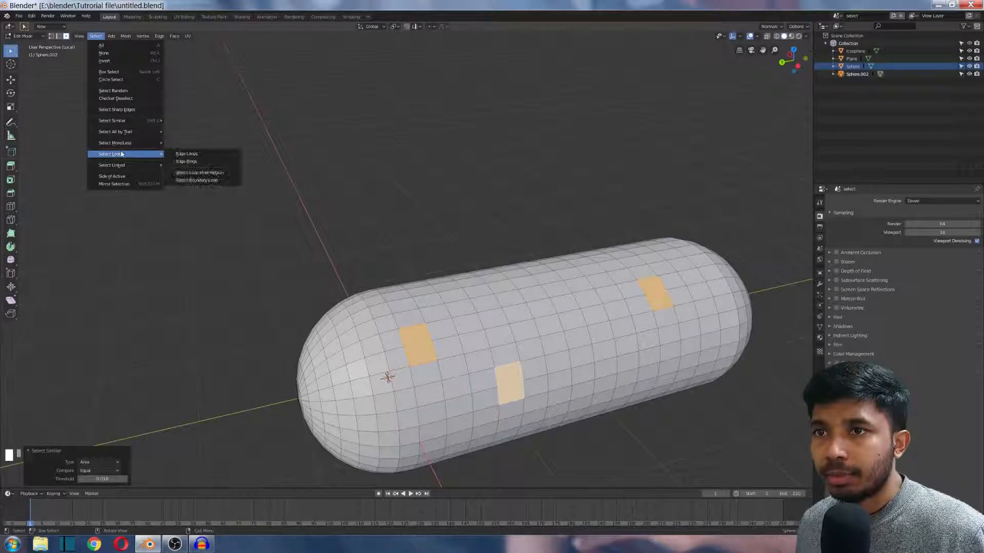
# - Replace the selection with a single regular face on the capsule's side, close to its rounded end
pyautogui.scroll(-2, 325, 202)
pyautogui.moveTo(325, 201); pyautogui.dragTo(474, 220, button='middle')
pyautogui.click(548, 377)
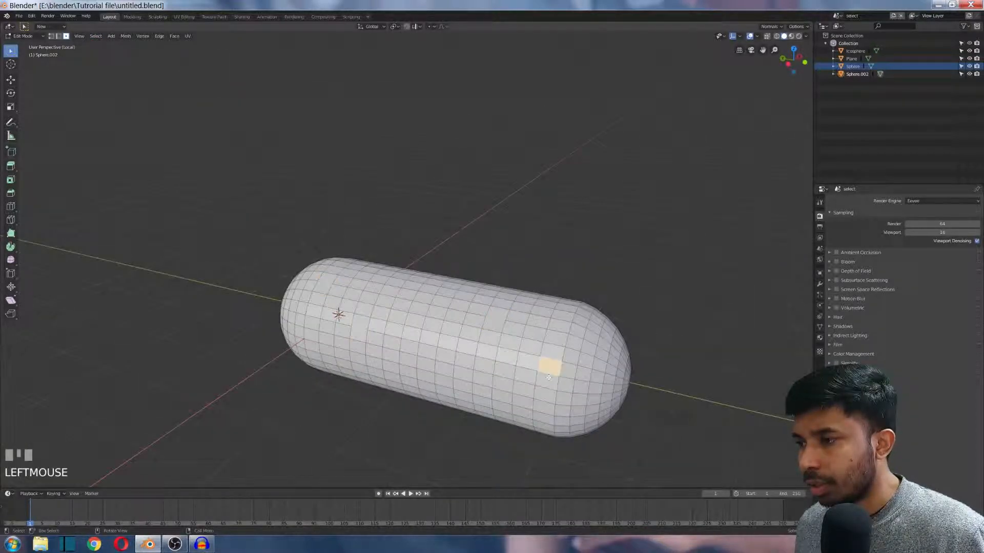
pyautogui.scroll(-4, 527, 314)
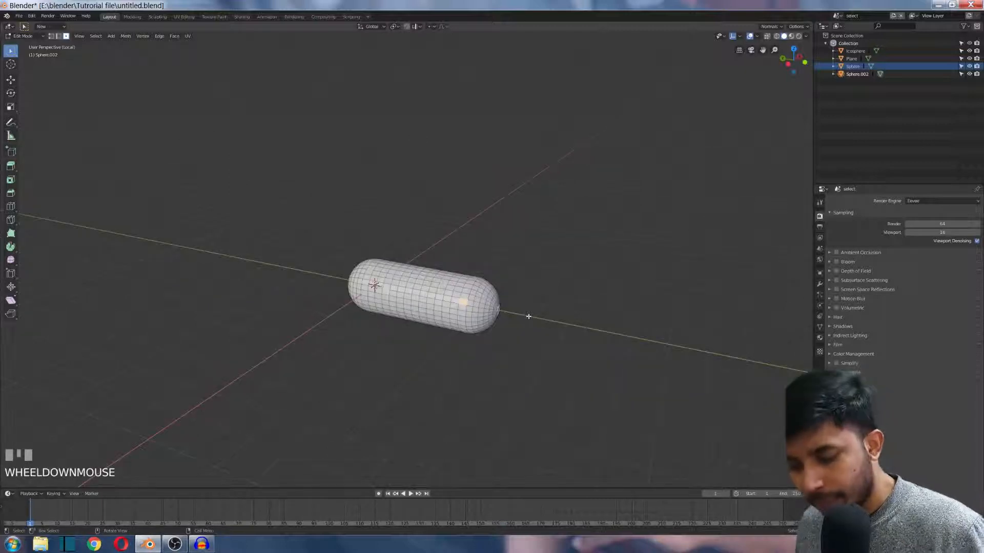
# - Return to Object Mode and select the cube beside the capsule
pyautogui.press('Tab')
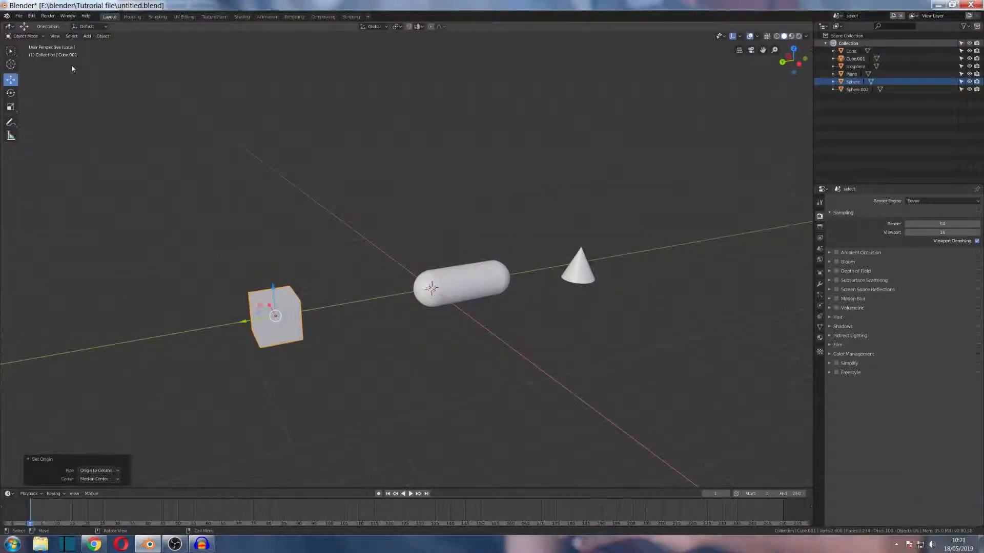
pyautogui.scroll(-2, 419, 241)
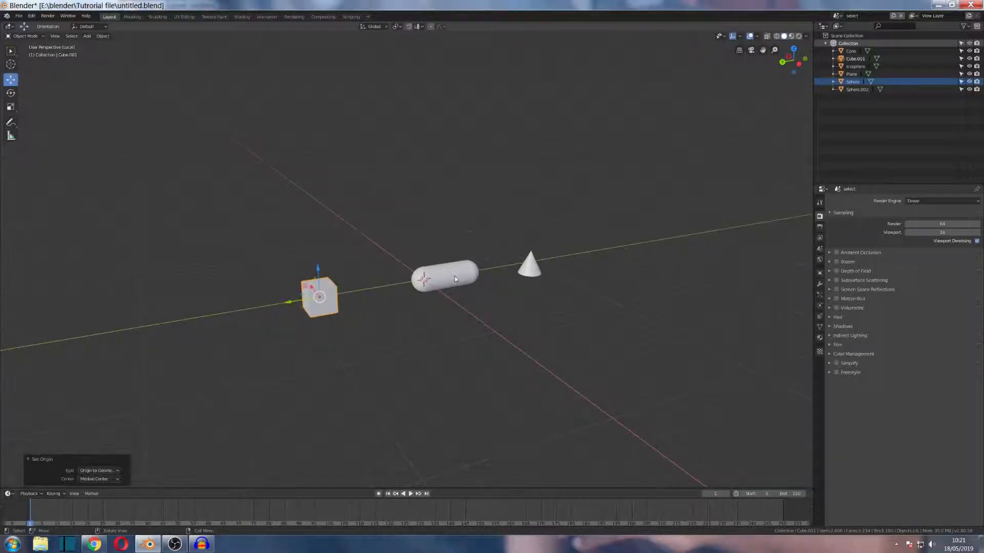
pyautogui.click(455, 279)
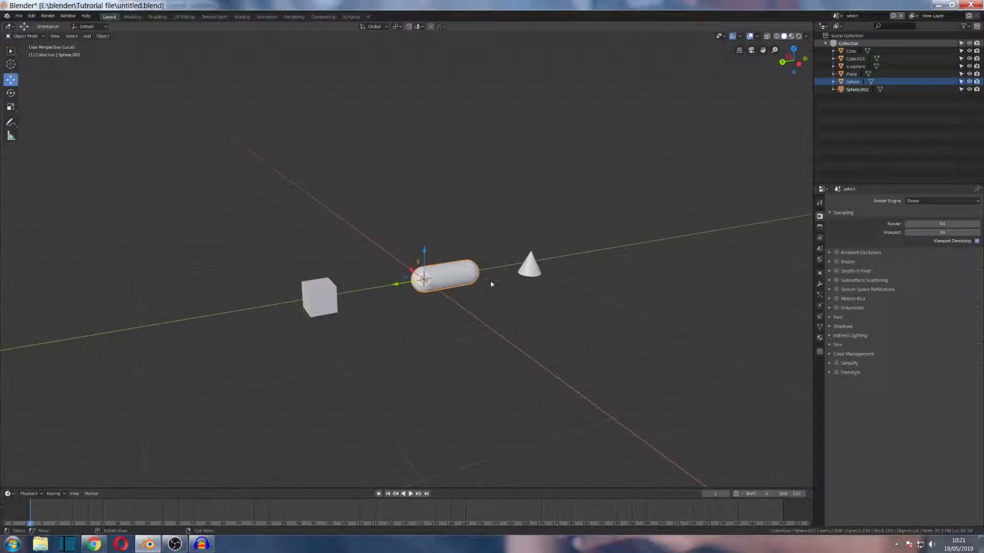
pyautogui.scroll(1, 458, 282)
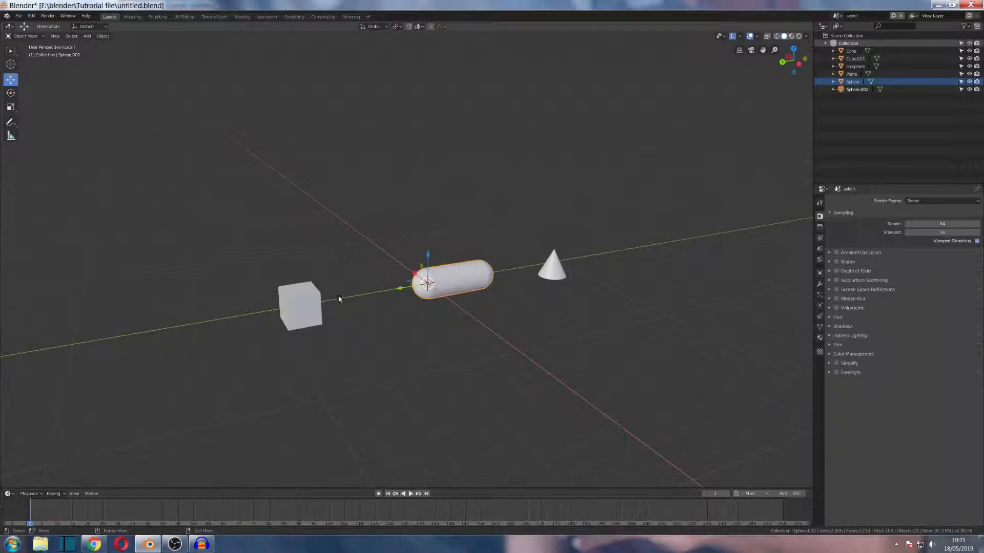
pyautogui.click(307, 299)
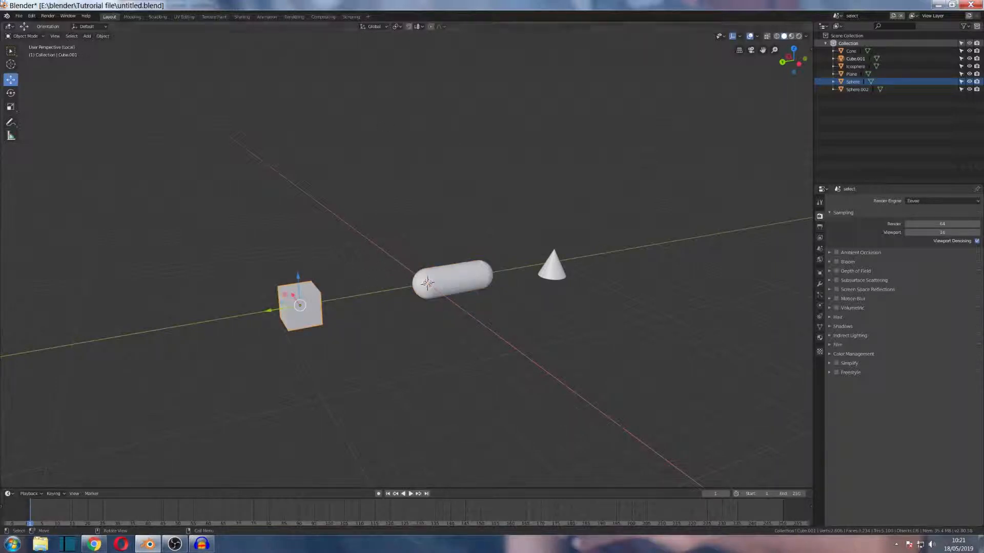
# - Review the object Show/Hide commands, including Show Hidden Objects, Hide Selected and Hide Unselected, keeping the cube selected
pyautogui.click(103, 37)
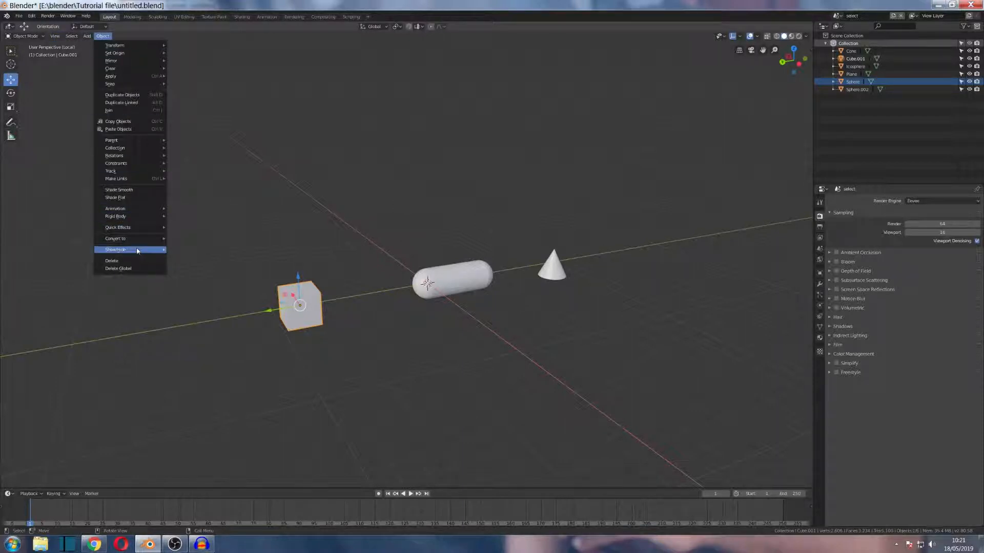
pyautogui.moveTo(138, 250)
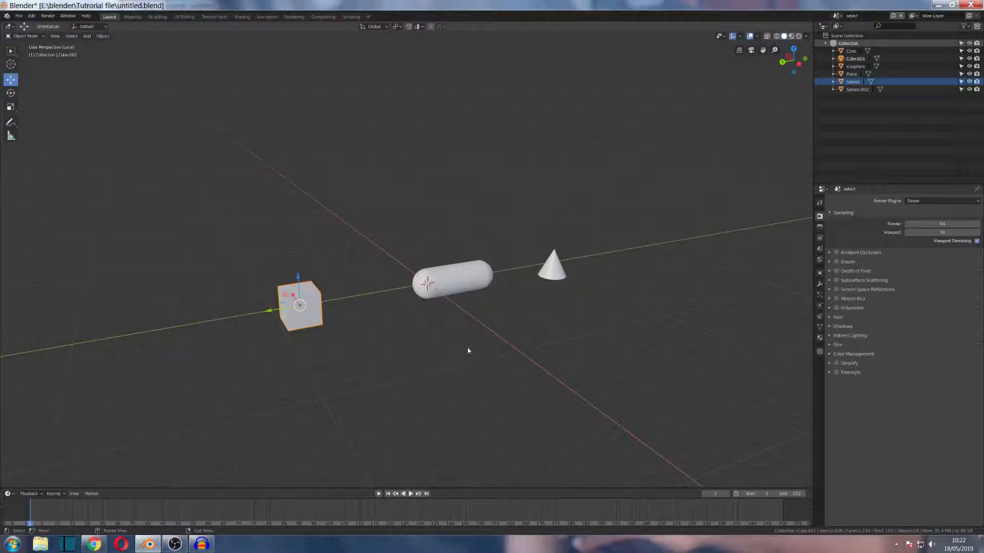
pyautogui.click(103, 36)
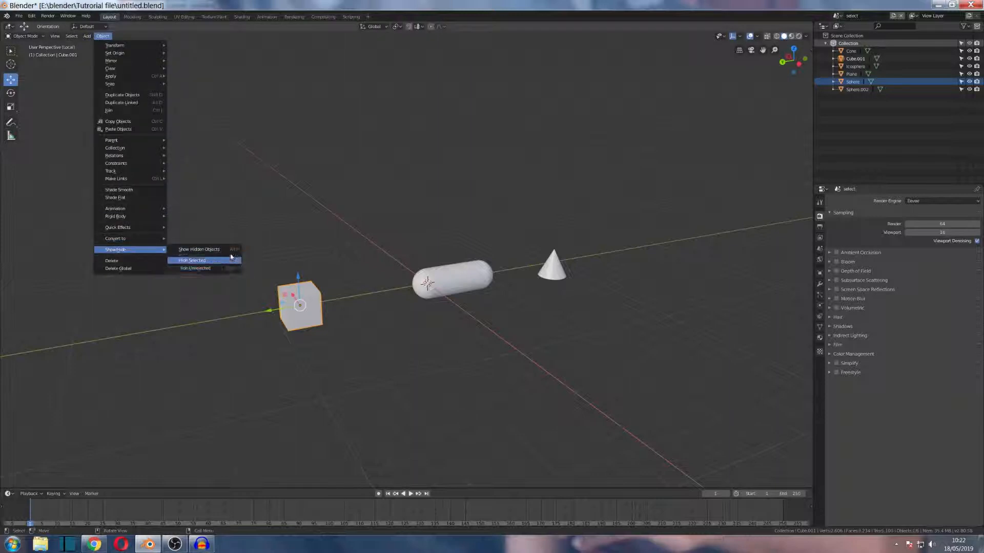
pyautogui.click(453, 287)
pyautogui.click(318, 291)
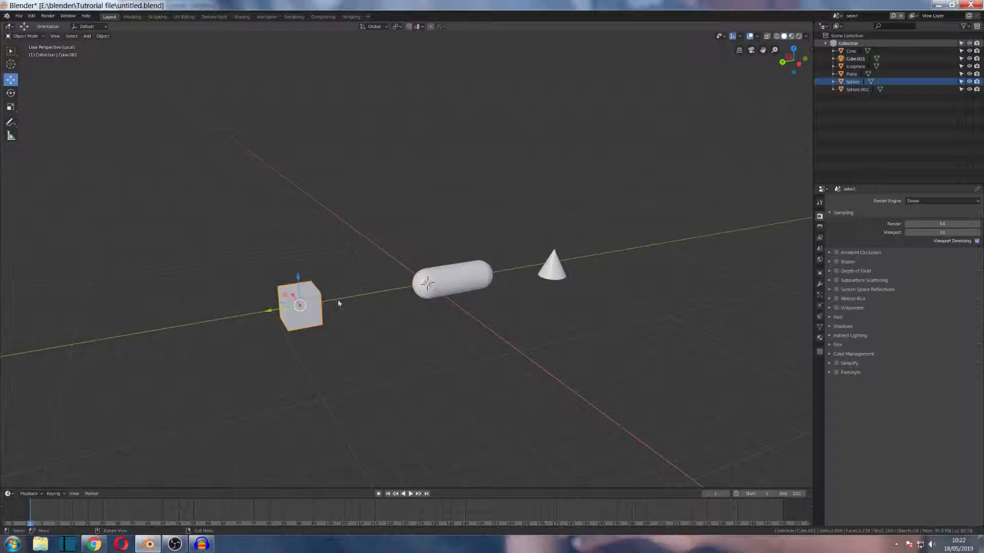
# - Hide the selected cube and reveal the hidden objects
pyautogui.press('h')
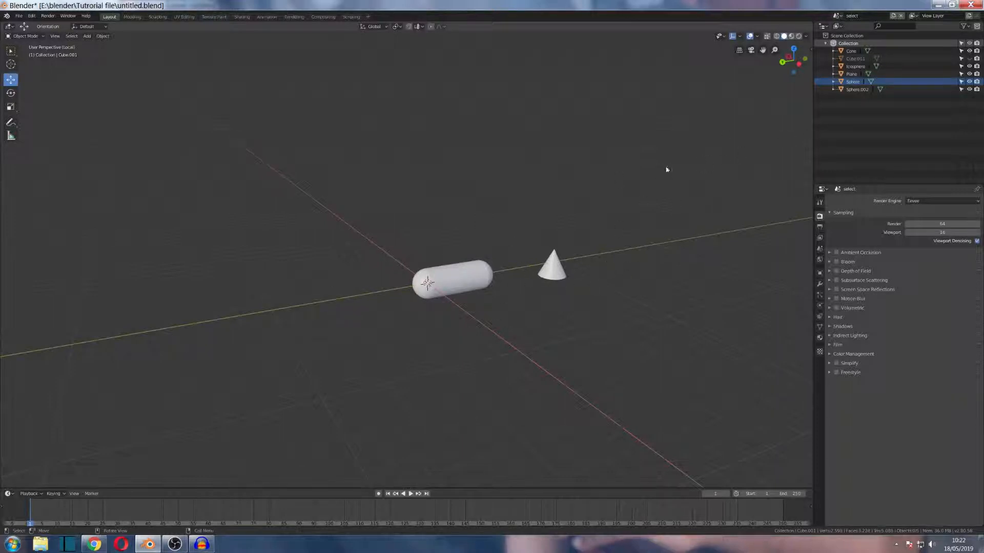
pyautogui.hotkey('alt', 'h')
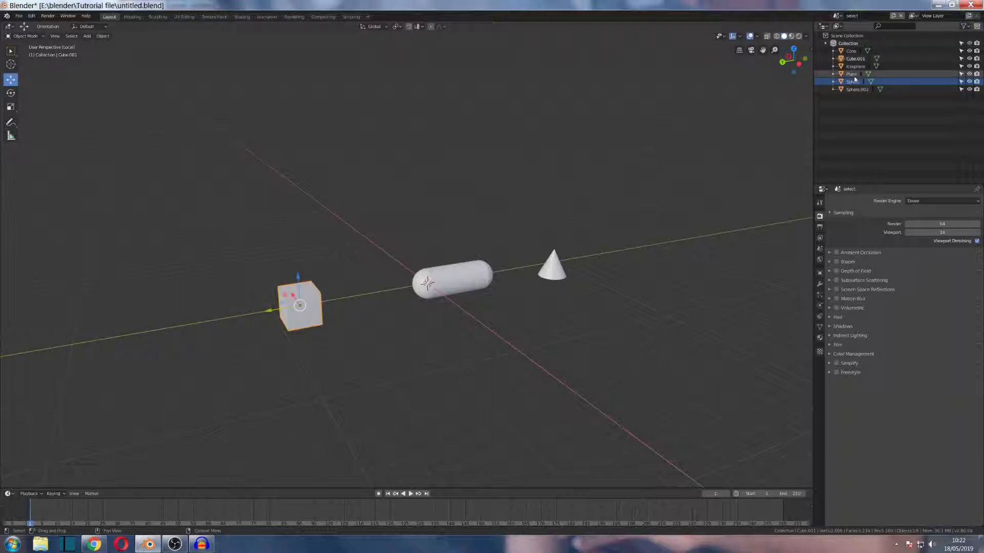
# - Start the Shortcut VUr on-screen display of the pressed shortcuts in the viewport
pyautogui.click(808, 94)
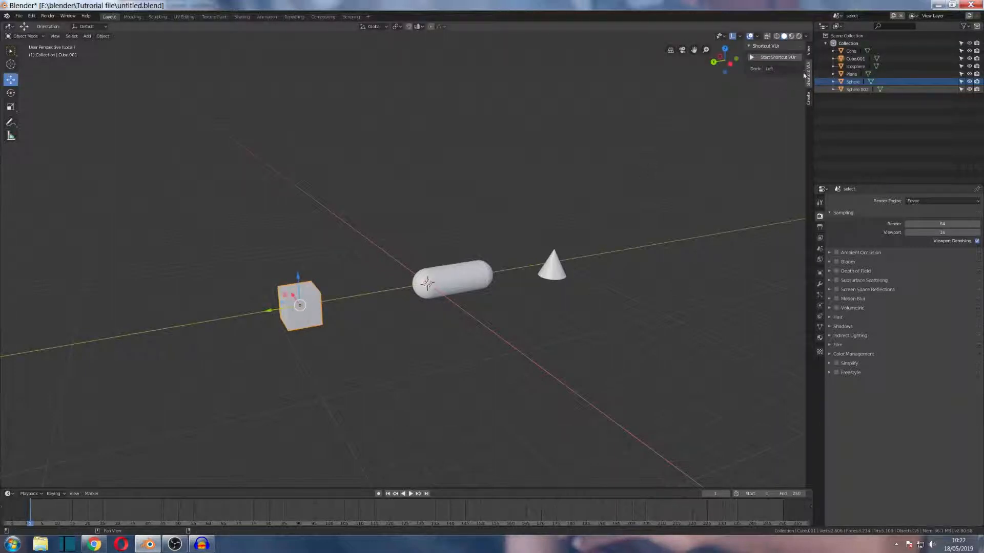
pyautogui.click(782, 58)
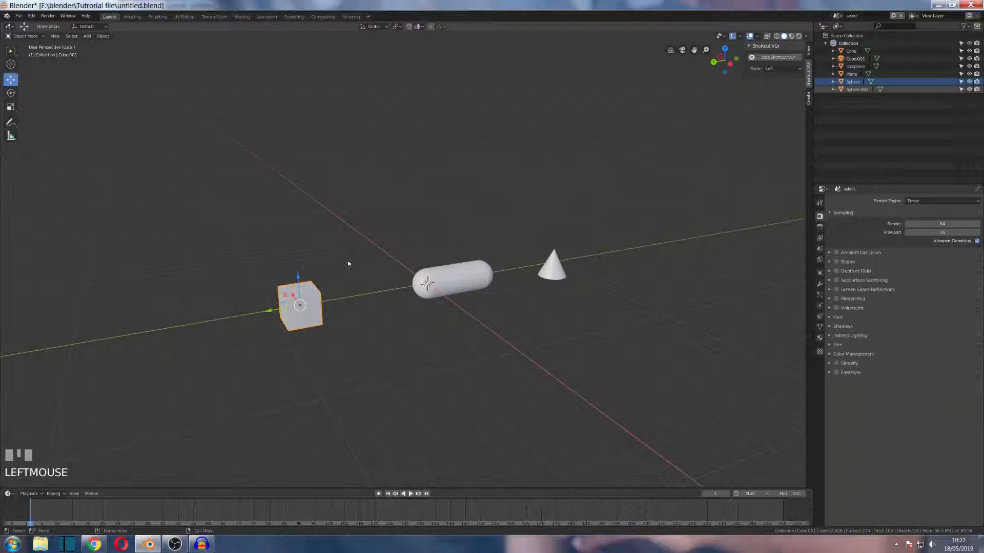
# - Hide and reveal the cube, and do the same with all objects except the cube
pyautogui.press('h')
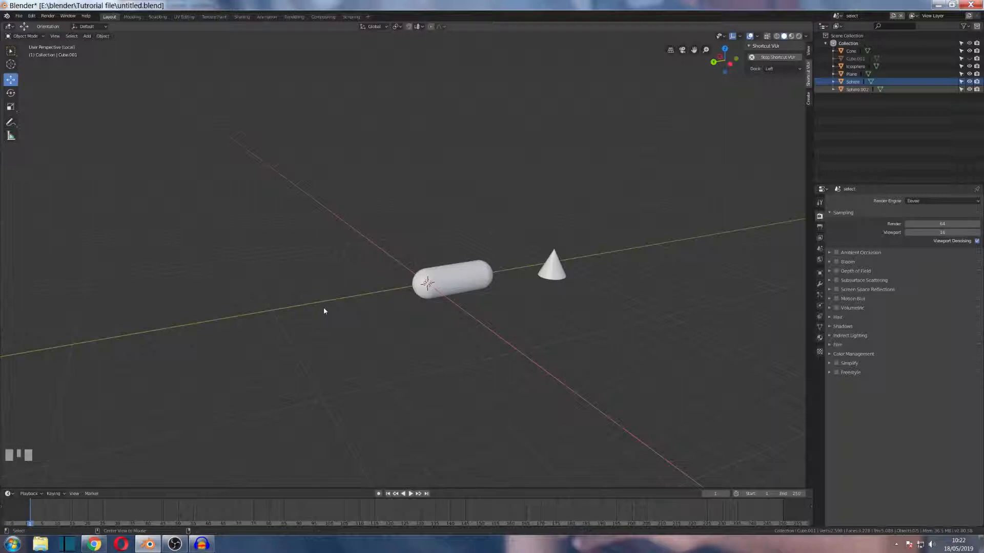
pyautogui.hotkey('alt', 'h')
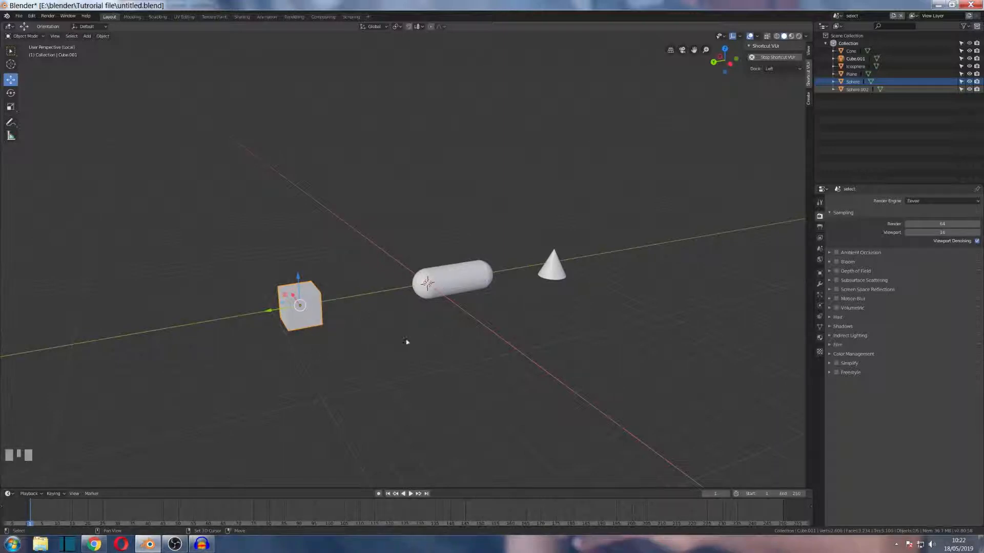
pyautogui.hotkey('shift', 'h')
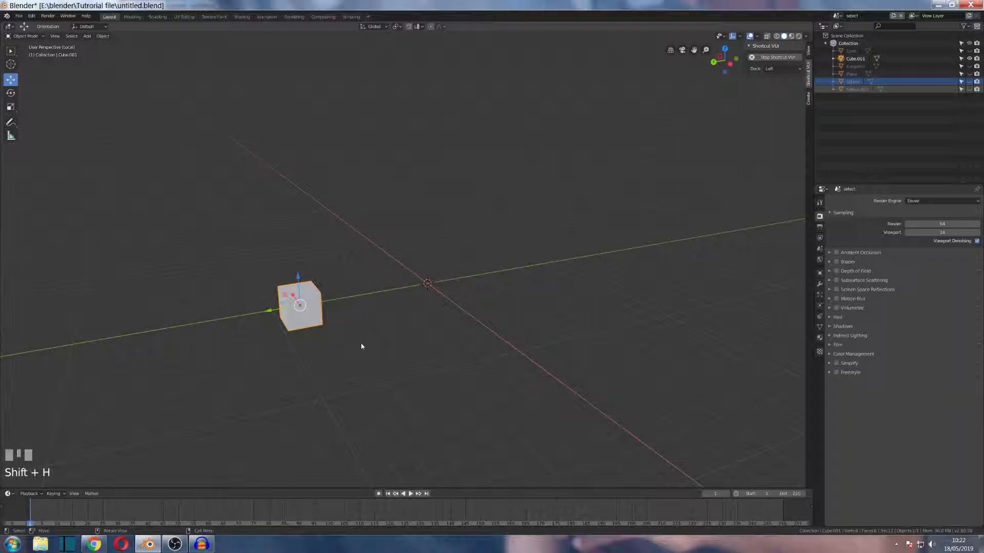
pyautogui.hotkey('alt', 'h')
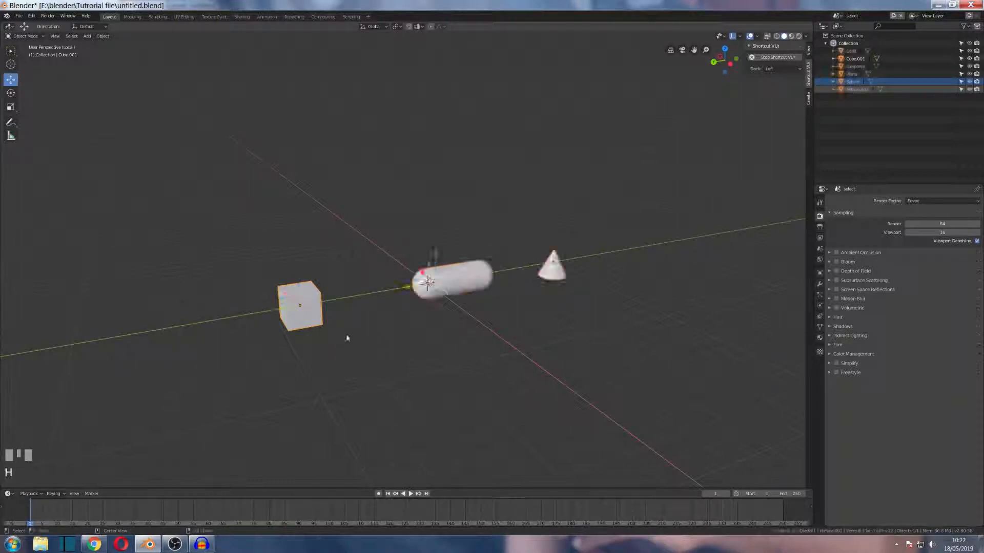
# - Select only the capsule, enter Edit Mode and select two separate faces on its side
pyautogui.click(327, 325)
pyautogui.click(433, 281)
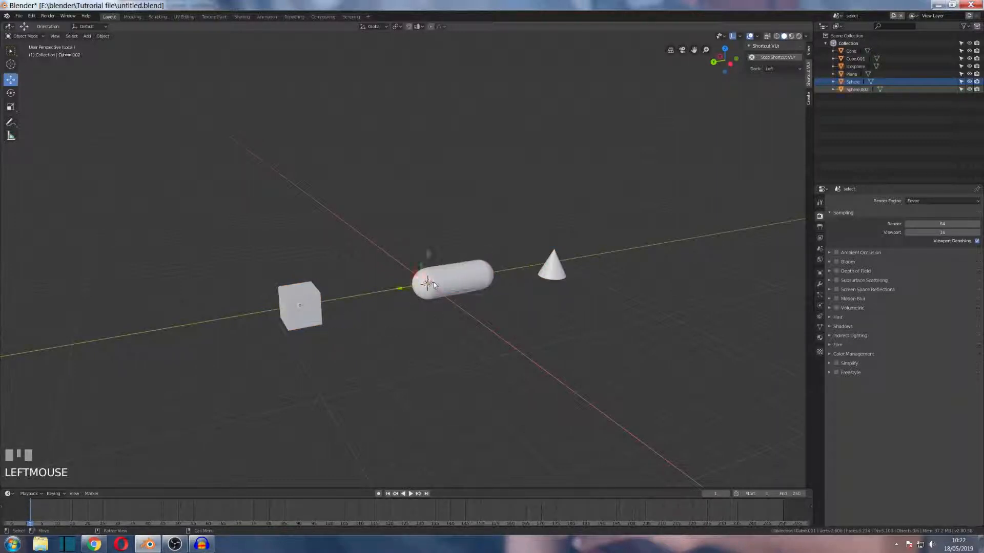
pyautogui.scroll(2, 434, 284)
pyautogui.scroll(-1, 434, 283)
pyautogui.keyDown('shift'); pyautogui.moveTo(434, 283); pyautogui.dragTo(344, 255, button='middle'); pyautogui.keyUp('shift')
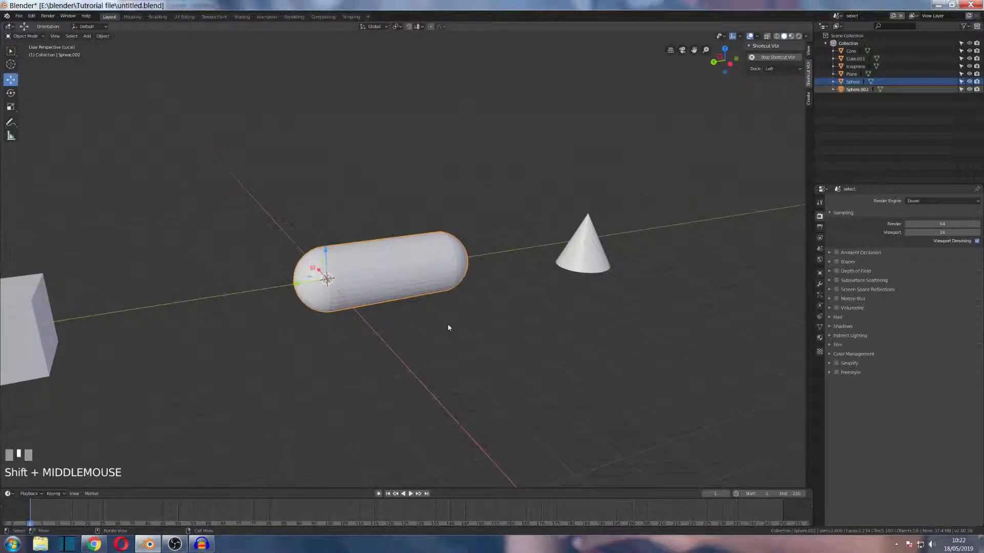
pyautogui.press('Tab')
pyautogui.scroll(4, 403, 285)
pyautogui.click(414, 267)
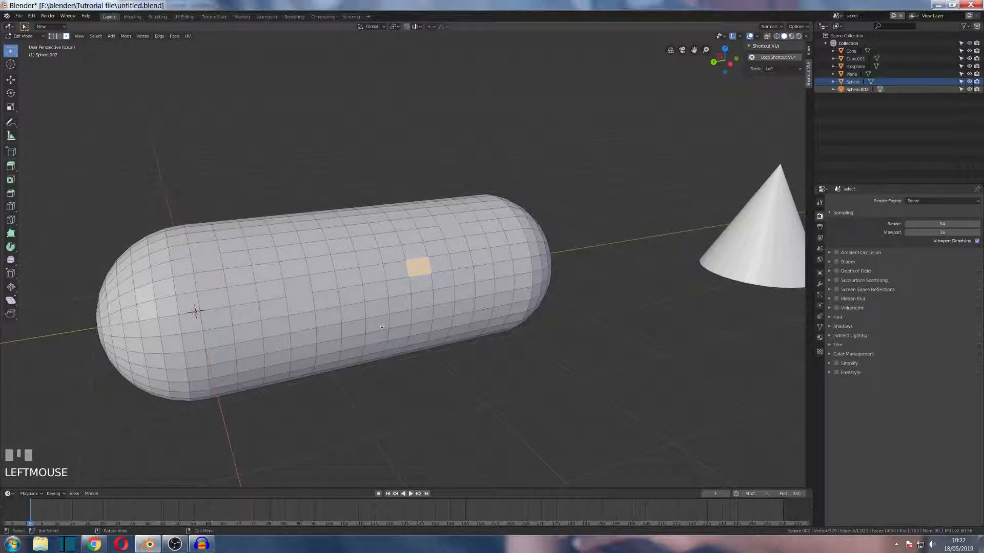
pyautogui.keyDown('shift'); pyautogui.click(399, 304); pyautogui.keyUp('shift')
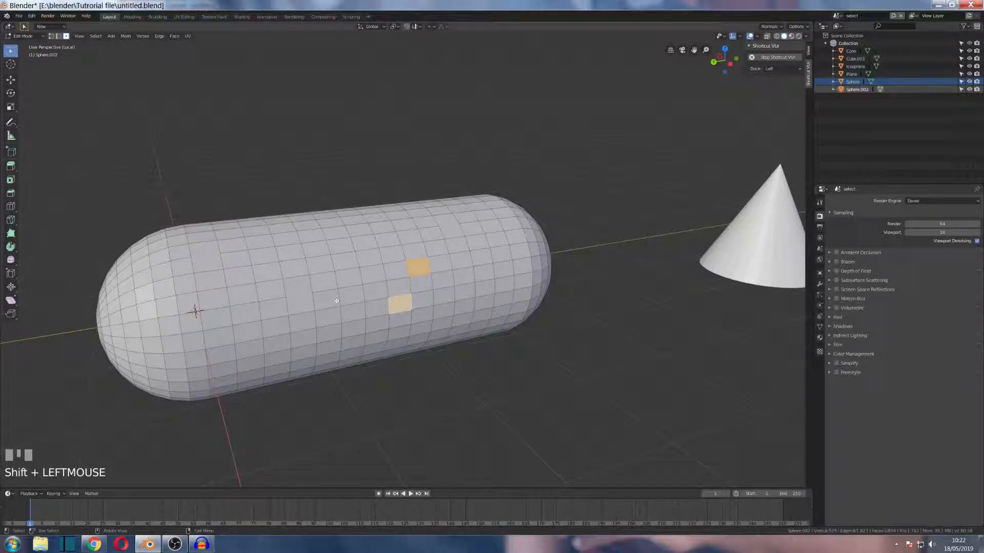
# - Extend the selection with Circle Select to a large patch of faces along the capsule's side, excluding stray faces at the rounded end
pyautogui.press('c')
pyautogui.moveTo(262, 292)
pyautogui.mouseDown()
pyautogui.moveTo(379, 293)
pyautogui.moveTo(327, 328)
pyautogui.moveTo(353, 348)
pyautogui.moveTo(446, 270)
pyautogui.moveTo(466, 235)
pyautogui.mouseUp()
pyautogui.moveTo(418, 281)
pyautogui.mouseDown()
pyautogui.moveTo(462, 320)
pyautogui.moveTo(424, 304)
pyautogui.mouseUp()
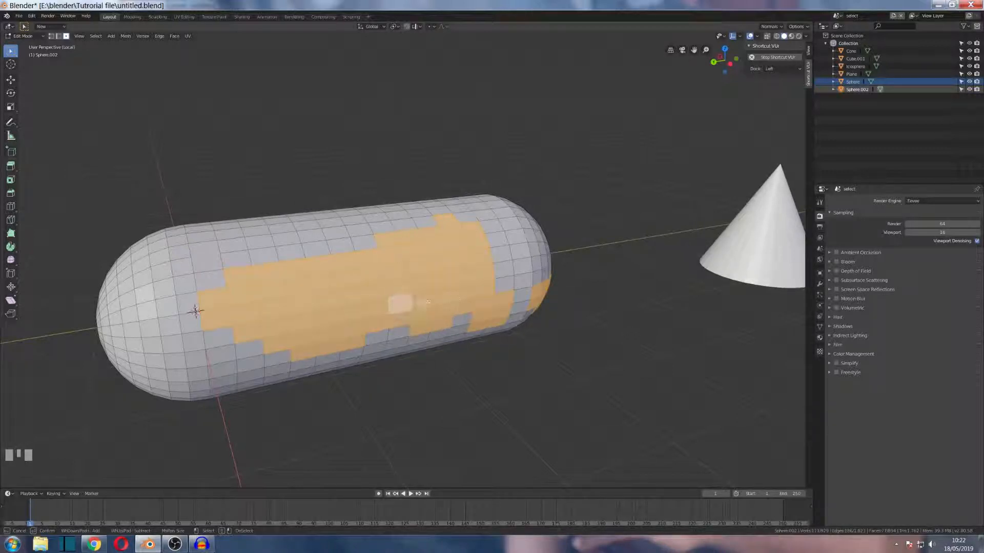
pyautogui.moveTo(554, 332)
pyautogui.mouseDown(button='middle')
pyautogui.moveTo(539, 296)
pyautogui.moveTo(535, 305)
pyautogui.moveTo(539, 283)
pyautogui.mouseUp(button='middle')
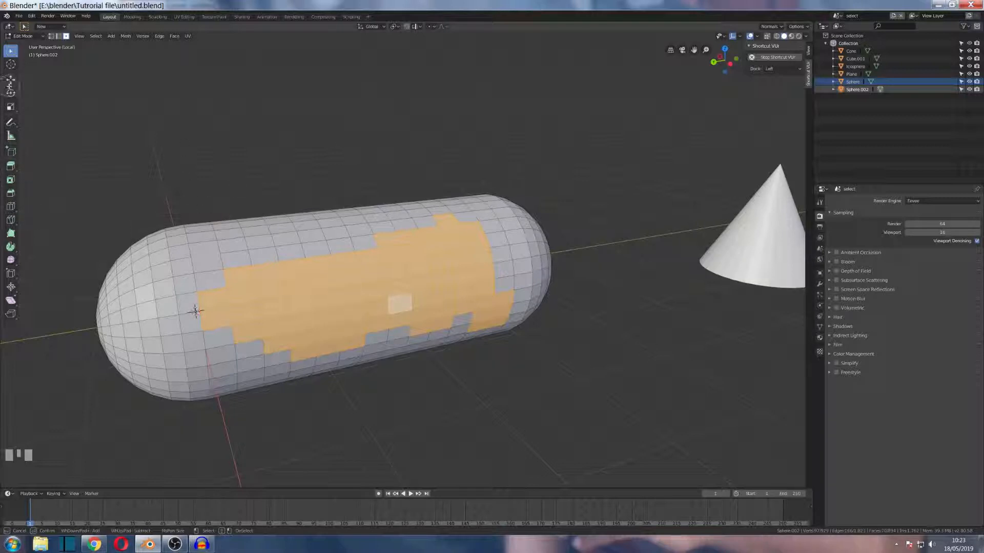
pyautogui.rightClick(10, 84)
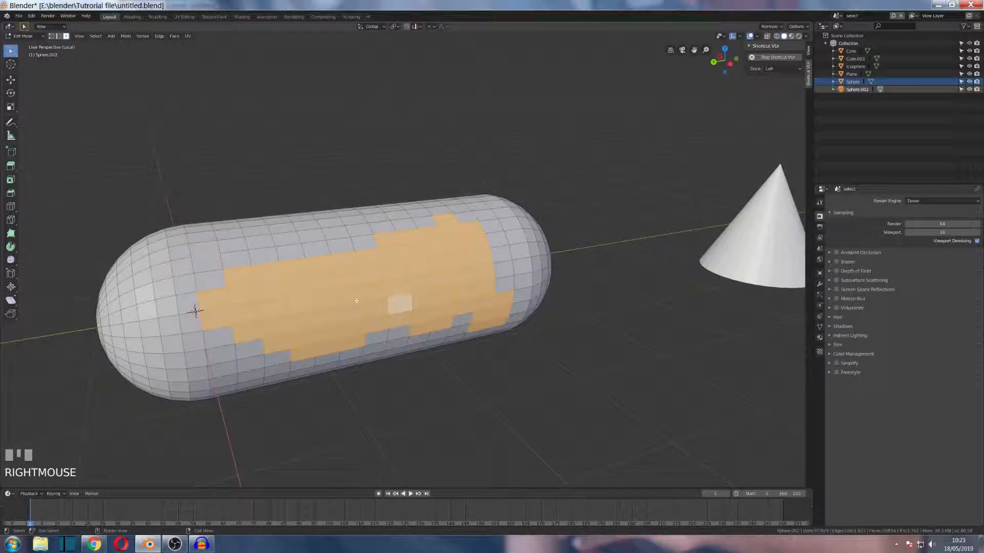
# - Hide the selected patch of faces to view the capsule's interior and reveal the faces again
pyautogui.press('h')
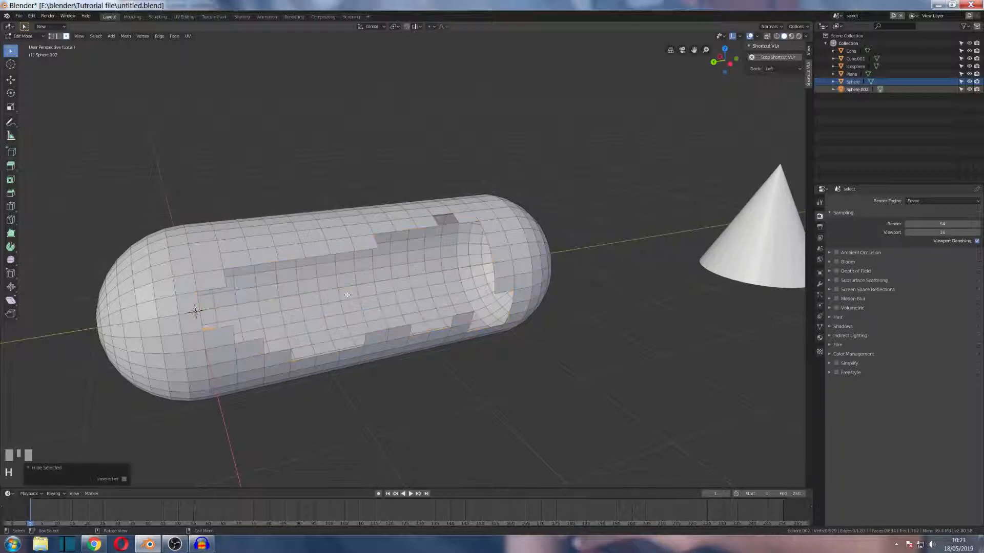
pyautogui.scroll(3, 348, 295)
pyautogui.moveTo(371, 312)
pyautogui.mouseDown(button='middle')
pyautogui.moveTo(330, 301)
pyautogui.moveTo(374, 300)
pyautogui.mouseUp(button='middle')
pyautogui.hotkey('alt', 'h')
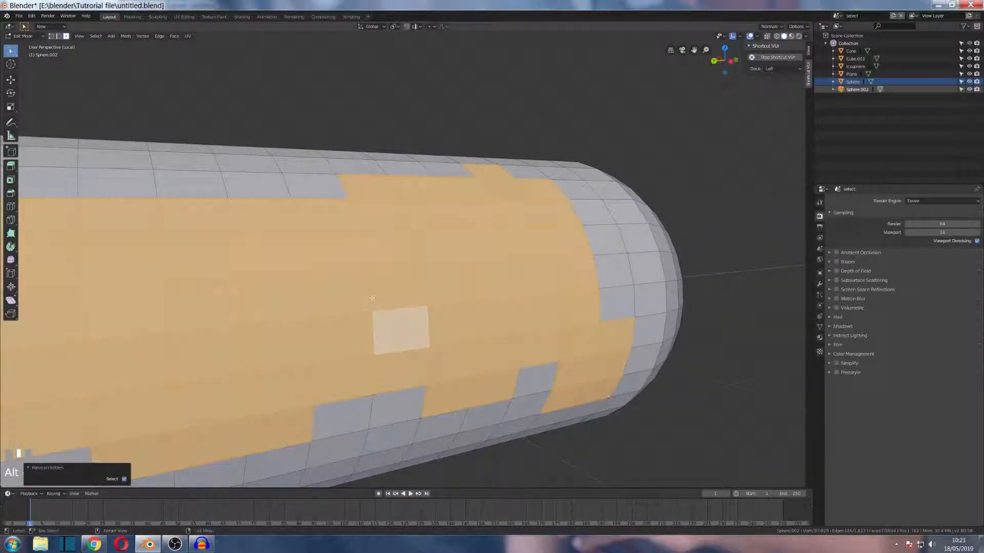
pyautogui.scroll(-4, 373, 298)
pyautogui.scroll(-4, 367, 296)
pyautogui.moveTo(367, 296); pyautogui.dragTo(361, 331, button='middle')
pyautogui.scroll(3, 364, 297)
pyautogui.scroll(2, 365, 297)
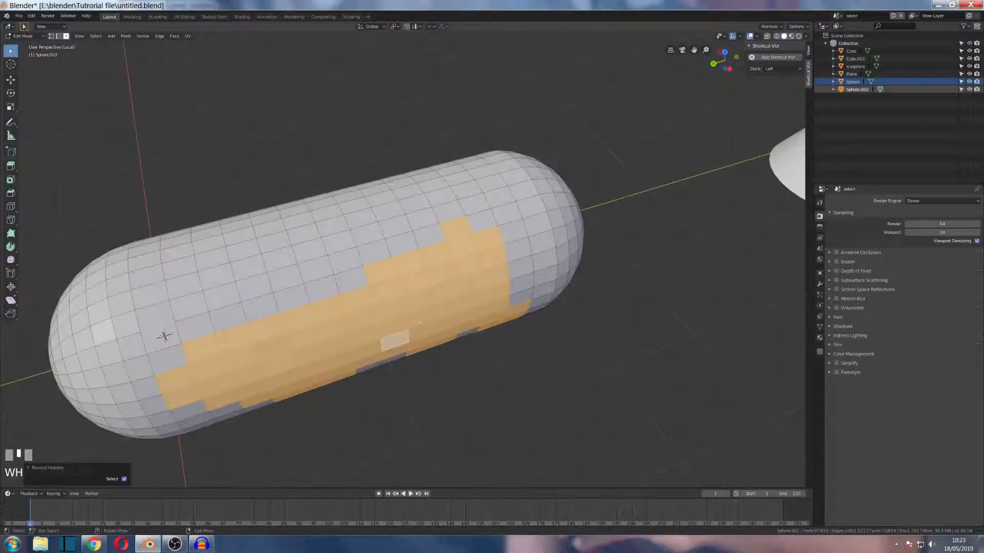
pyautogui.scroll(-4, 435, 297)
pyautogui.moveTo(435, 298); pyautogui.dragTo(450, 272, button='middle')
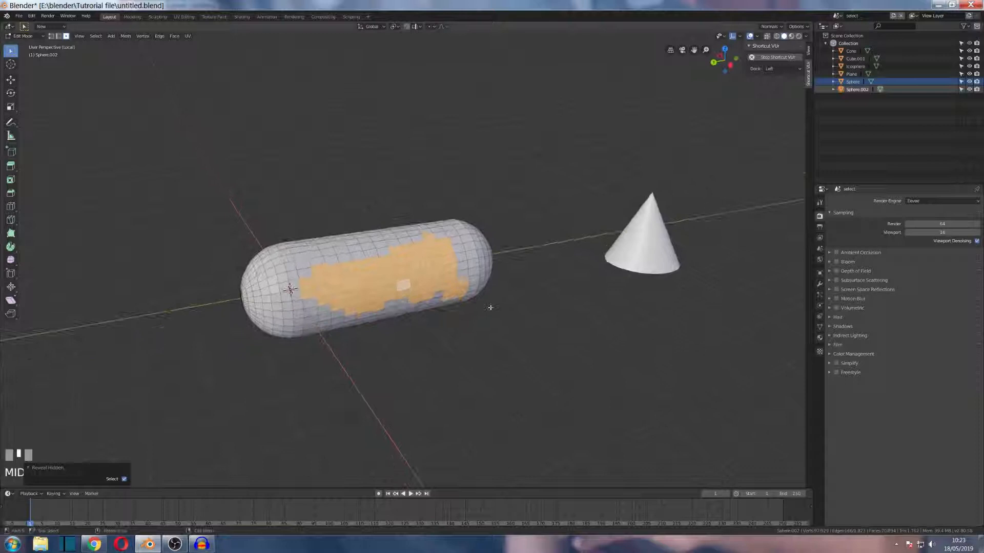
pyautogui.click(429, 26)
pyautogui.scroll(3, 407, 199)
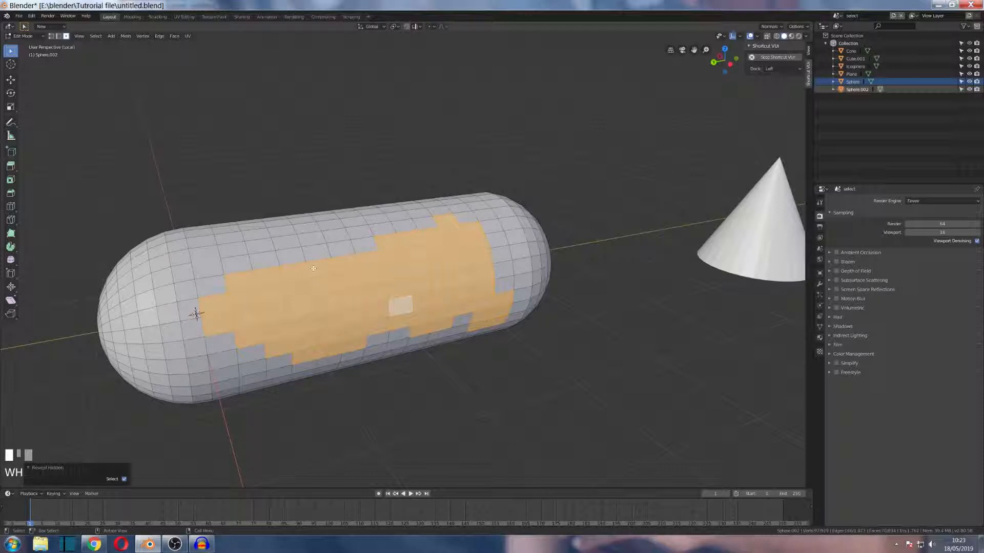
pyautogui.click(430, 26)
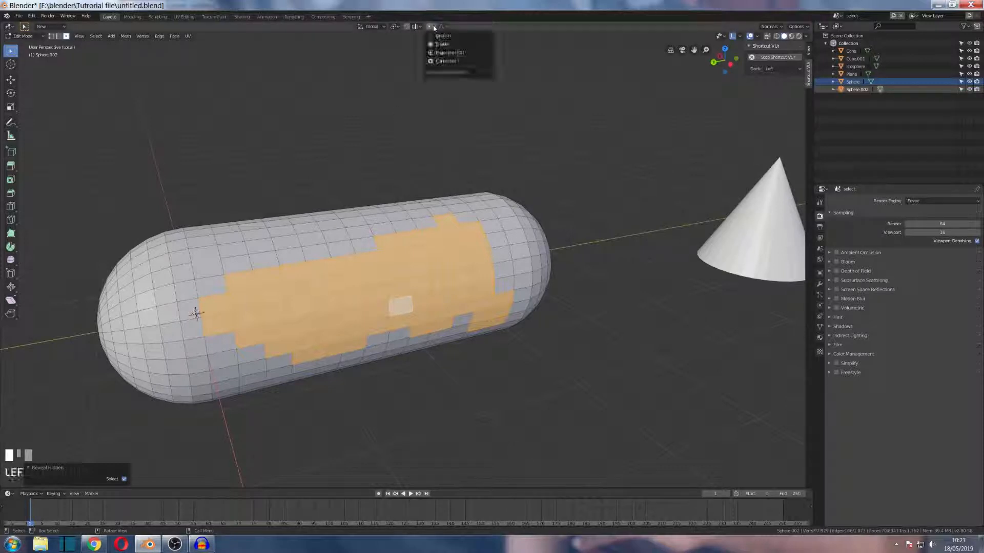
pyautogui.scroll(-4, 265, 333)
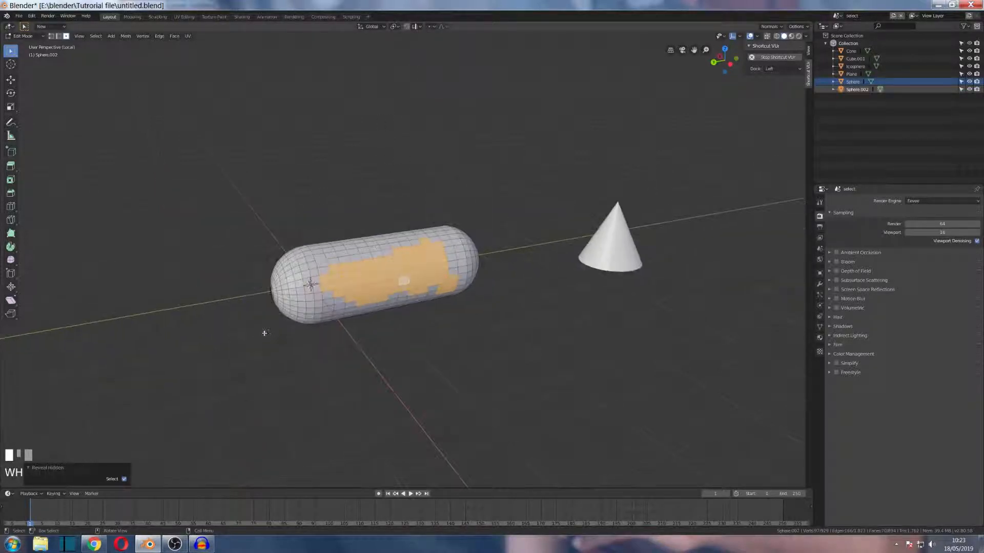
# - Leave Edit Mode, examine the object commands for hiding, and search the available commands for "hide"
pyautogui.press('Tab')
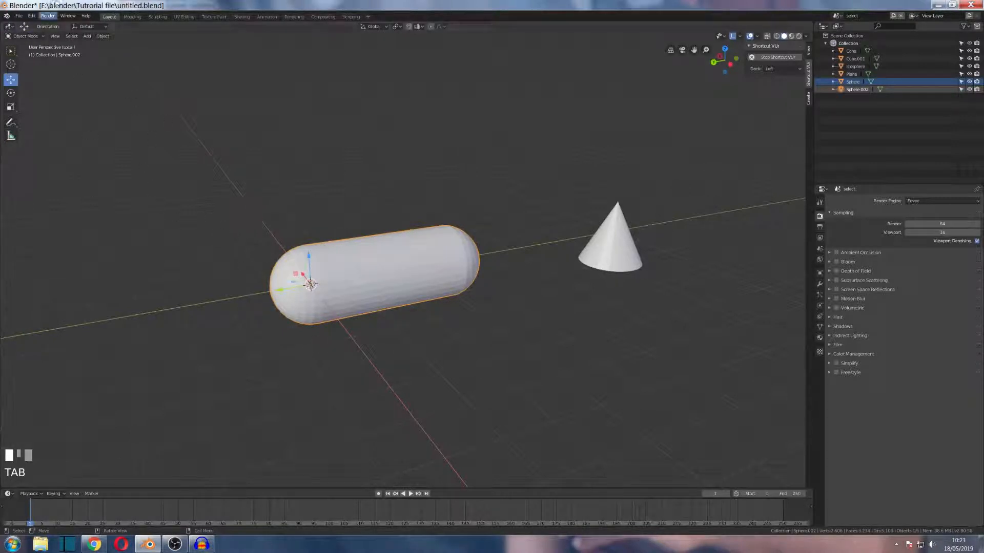
pyautogui.click(107, 36)
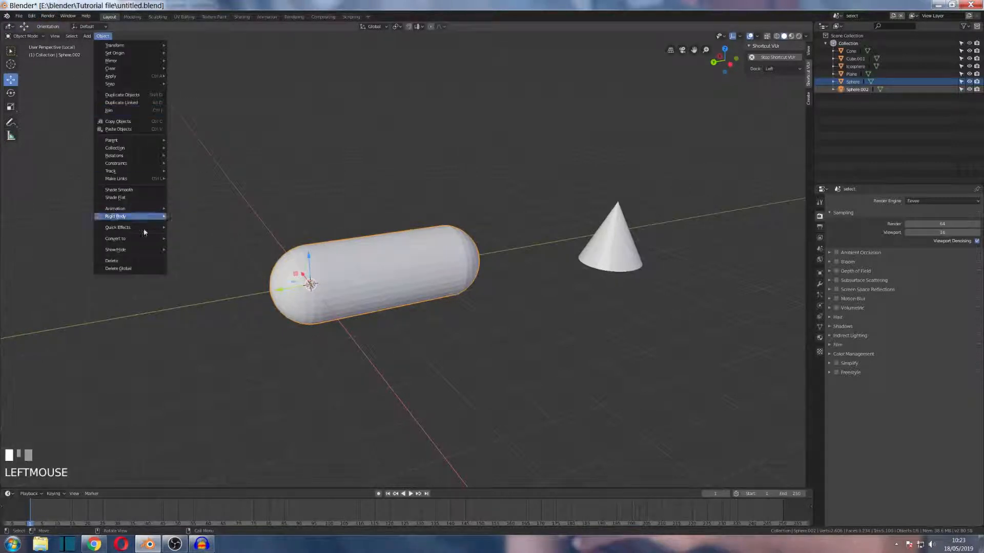
pyautogui.moveTo(138, 249)
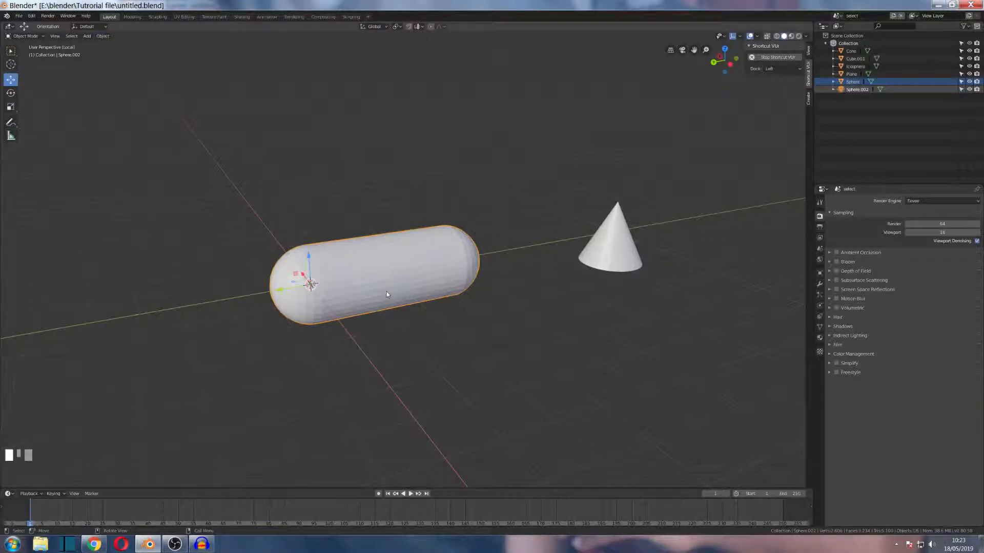
pyautogui.press('space')
pyautogui.write('hide')
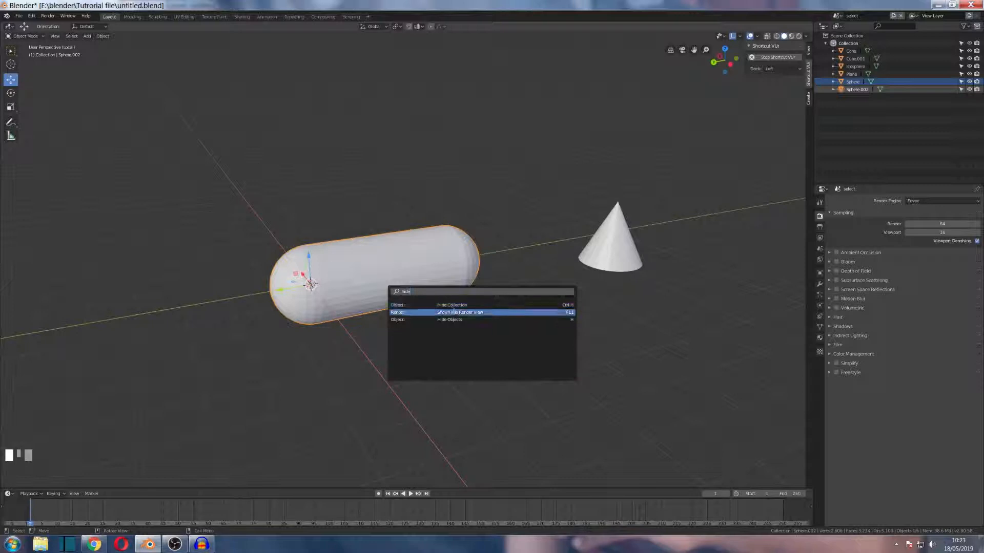
pyautogui.click(430, 290)
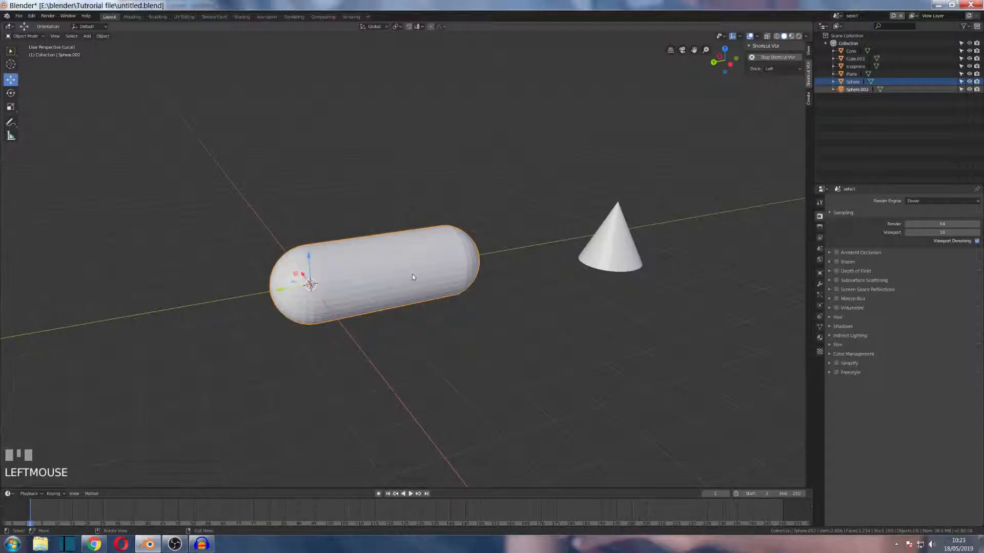
pyautogui.press('space')
# - Enter Edit Mode on the capsule, switch to vertex selection and show it in the Right Orthographic view
pyautogui.scroll(-2, 402, 142)
pyautogui.moveTo(384, 143)
pyautogui.mouseDown(button='middle')
pyautogui.moveTo(404, 145)
pyautogui.moveTo(395, 153)
pyautogui.mouseUp(button='middle')
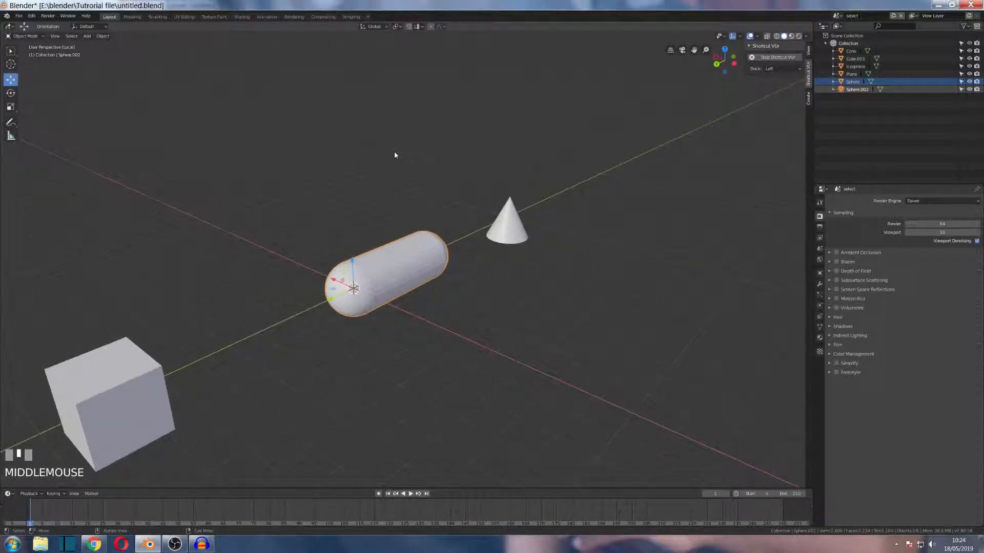
pyautogui.scroll(-2, 395, 169)
pyautogui.moveTo(380, 229)
pyautogui.keyDown('shift'); pyautogui.mouseDown(button='middle')
pyautogui.moveTo(353, 247)
pyautogui.moveTo(368, 236)
pyautogui.mouseUp(button='middle'); pyautogui.keyUp('shift')
pyautogui.scroll(4, 405, 154)
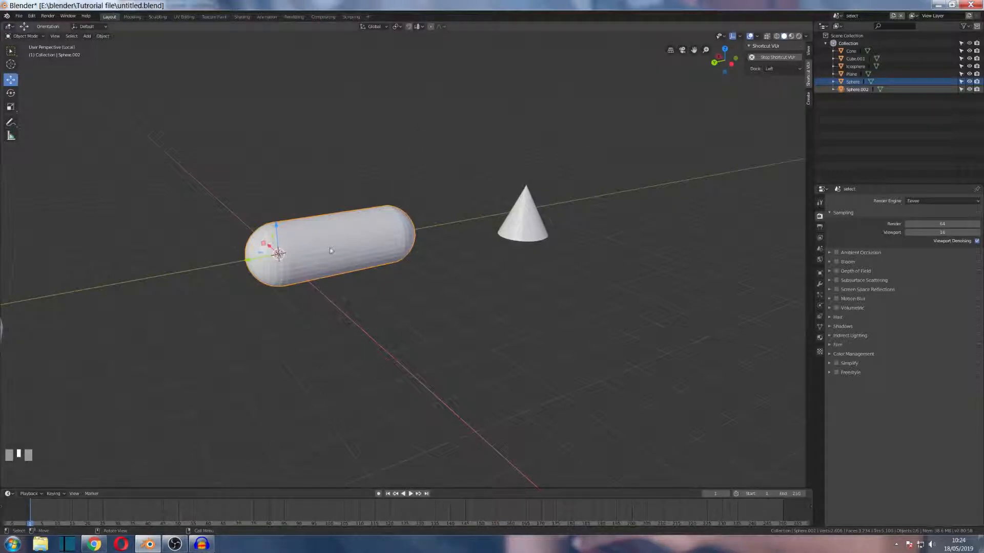
pyautogui.press('Tab')
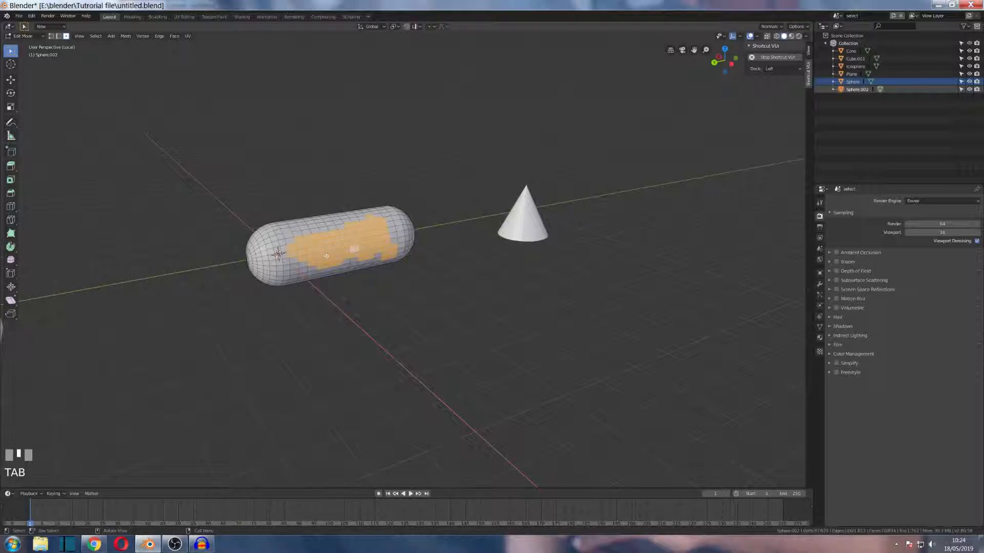
pyautogui.press('1')
pyautogui.moveTo(327, 256); pyautogui.dragTo(337, 234, button='middle')
pyautogui.press('KP_1')
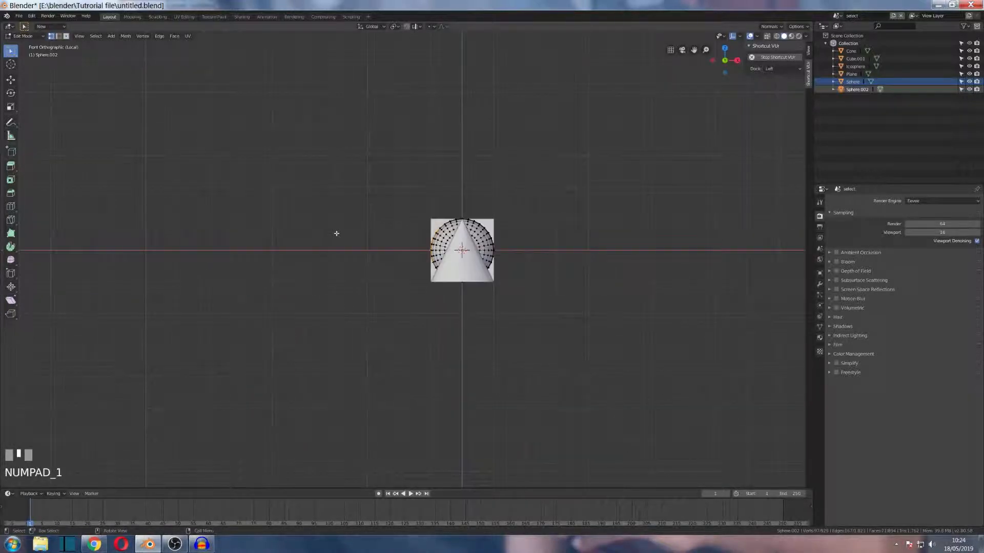
pyautogui.press('KP_3')
pyautogui.scroll(5, 485, 235)
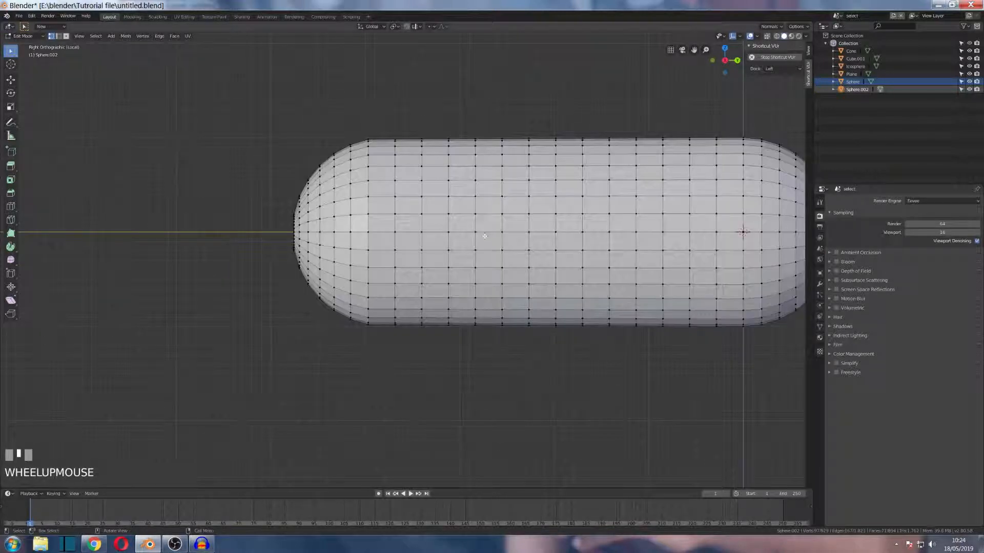
pyautogui.keyDown('shift'); pyautogui.moveTo(534, 167); pyautogui.dragTo(507, 242, button='middle'); pyautogui.keyUp('shift')
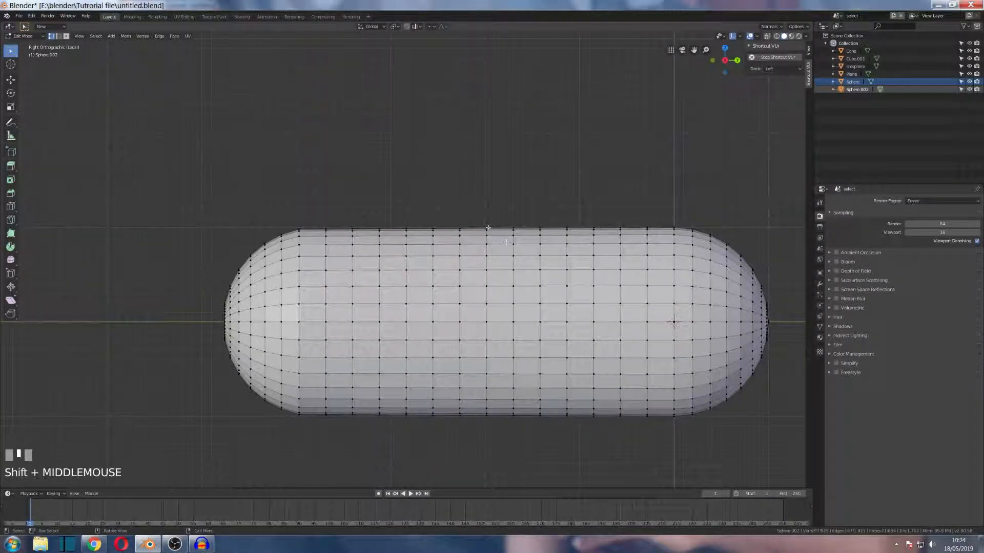
# - Clear the selection, select only the vertex at the middle of the capsule's upper edge, and activate the Move tool
pyautogui.click(487, 228)
pyautogui.hotkey('alt', 'a')
pyautogui.click(485, 228)
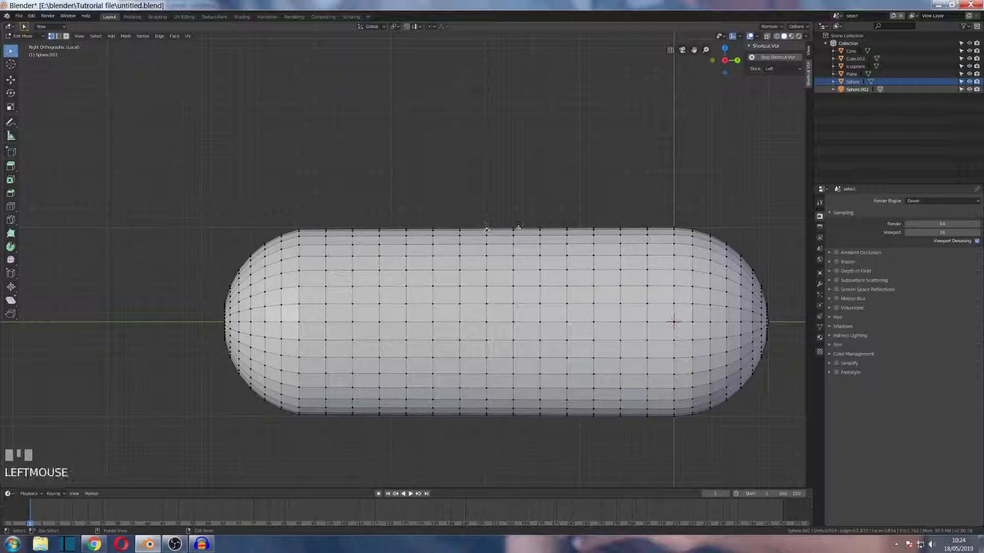
pyautogui.click(10, 81)
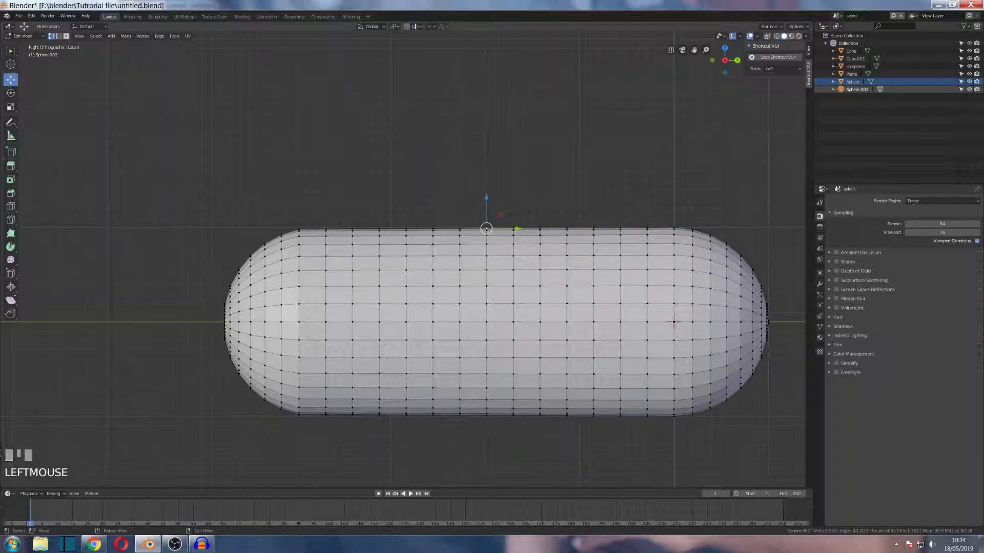
# - Try moving the single vertex straight up about 0.66 m without proportional editing, and undo the move
pyautogui.moveTo(490, 210); pyautogui.dragTo(490, 147)
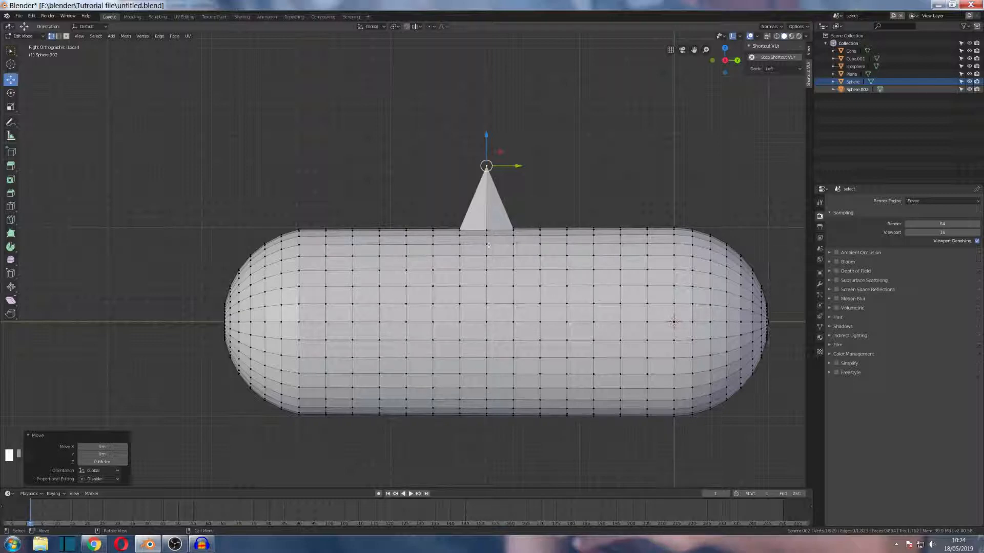
pyautogui.hotkey('ctrl', 'z')
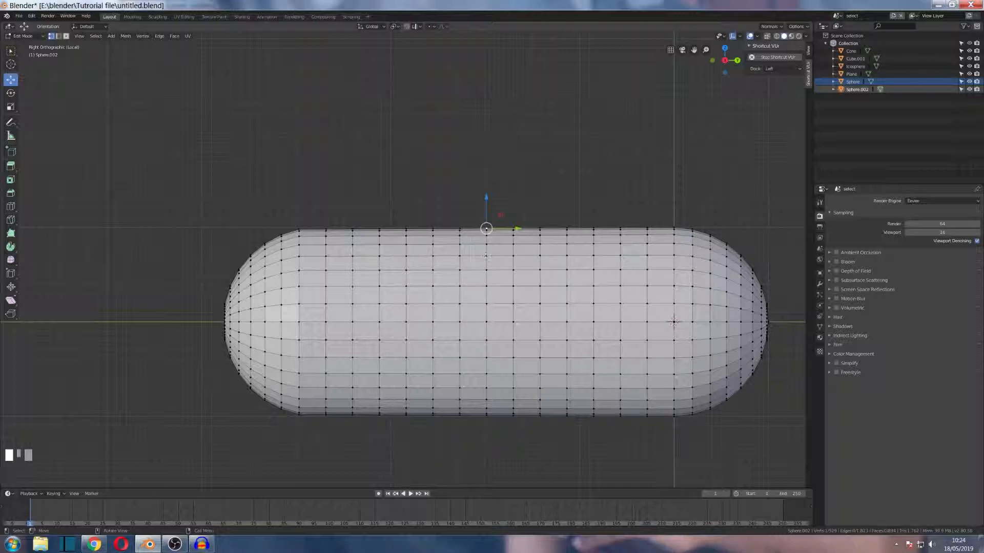
# - Enable proportional editing and choose the Smooth falloff
pyautogui.click(435, 28)
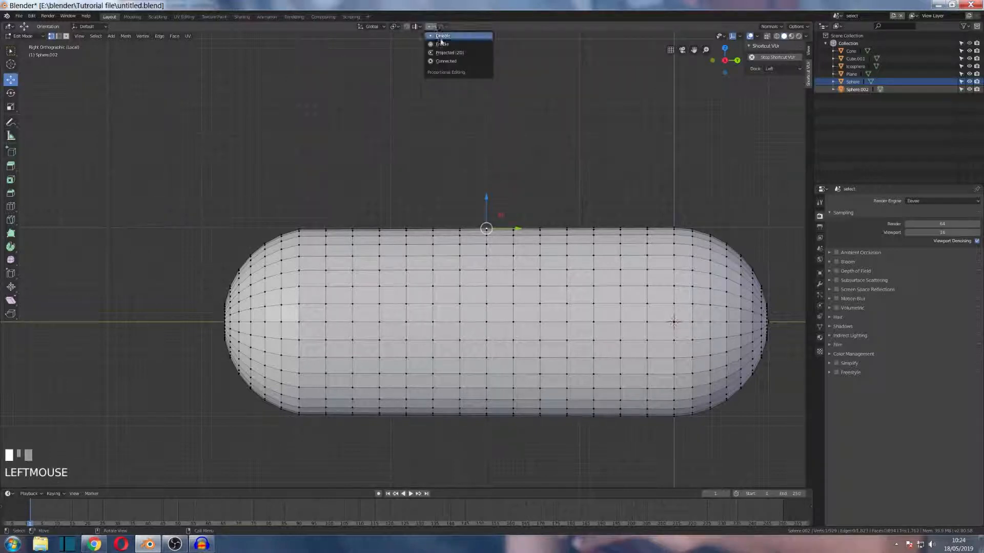
pyautogui.click(439, 45)
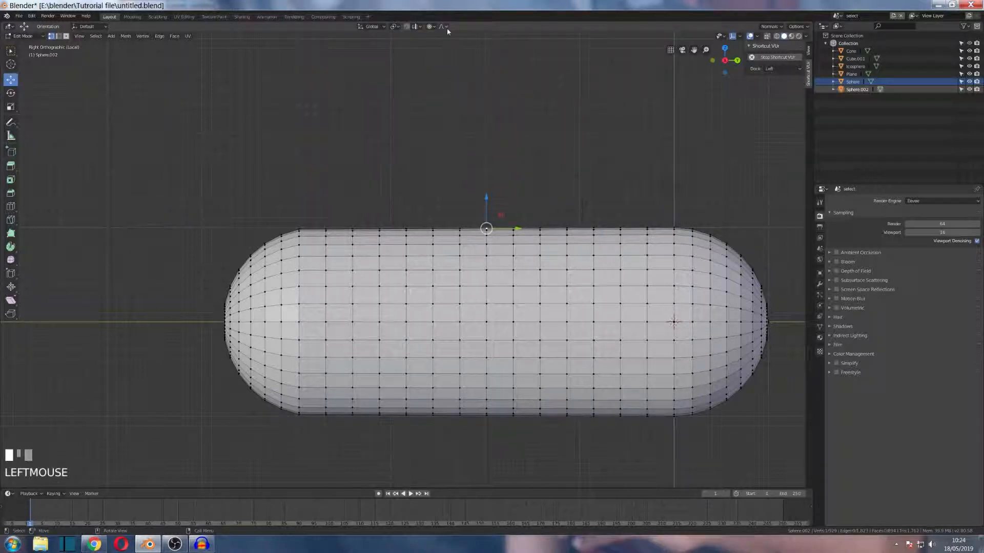
pyautogui.click(447, 26)
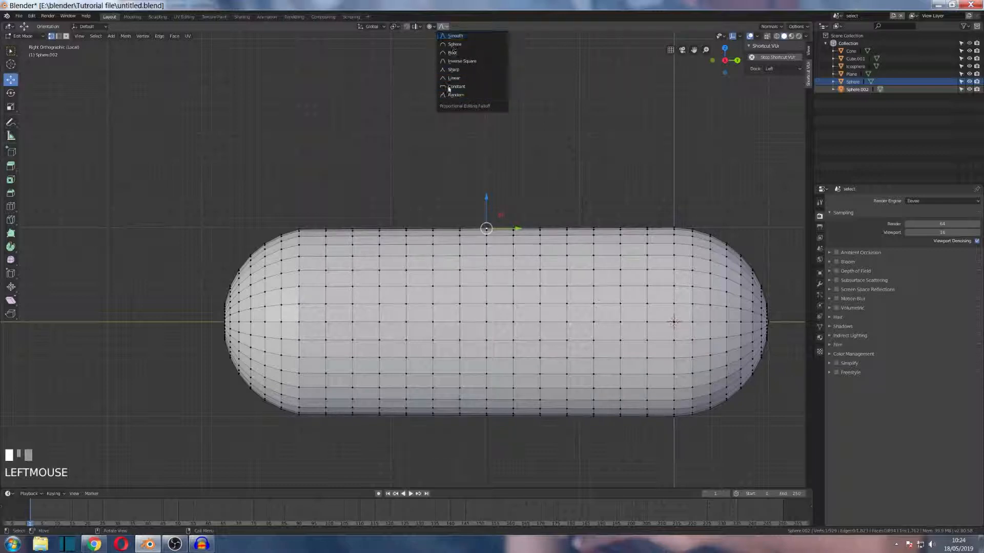
pyautogui.click(456, 36)
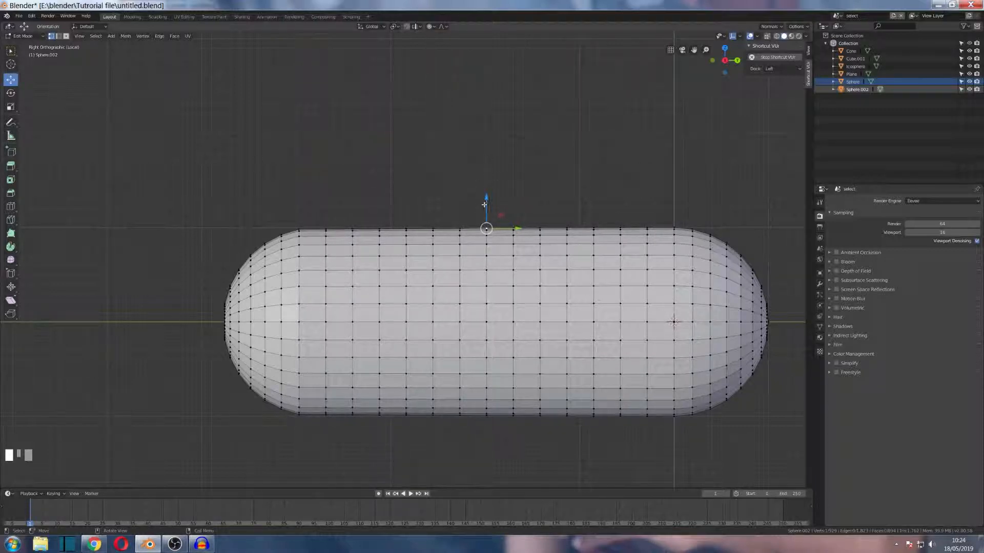
# - Raise the selected vertex along Z by about 0.83 m with Smooth falloff and proportional size 1.00, and inspect the bulge
pyautogui.moveTo(487, 201); pyautogui.dragTo(487, 199)
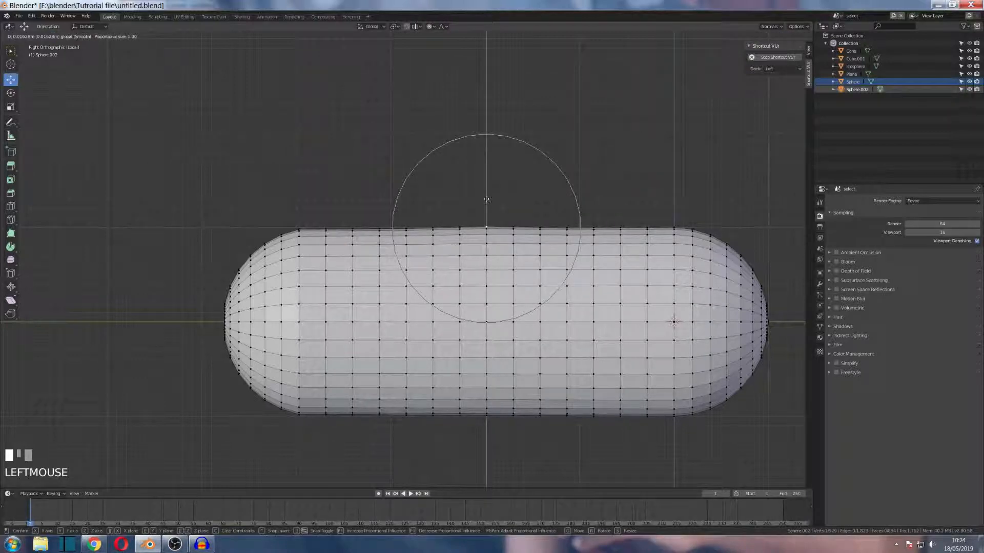
pyautogui.moveTo(486, 198); pyautogui.dragTo(487, 196)
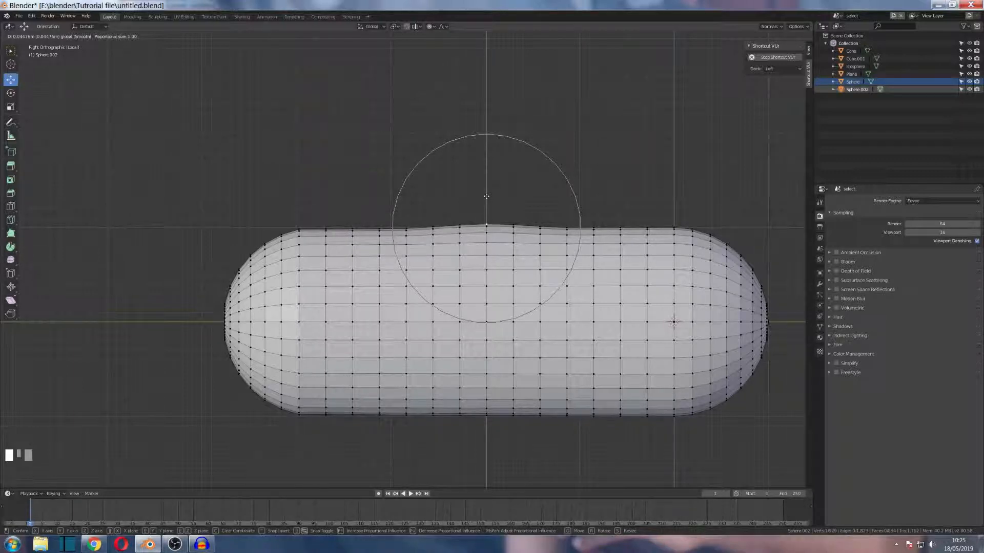
pyautogui.moveTo(486, 196); pyautogui.dragTo(489, 163)
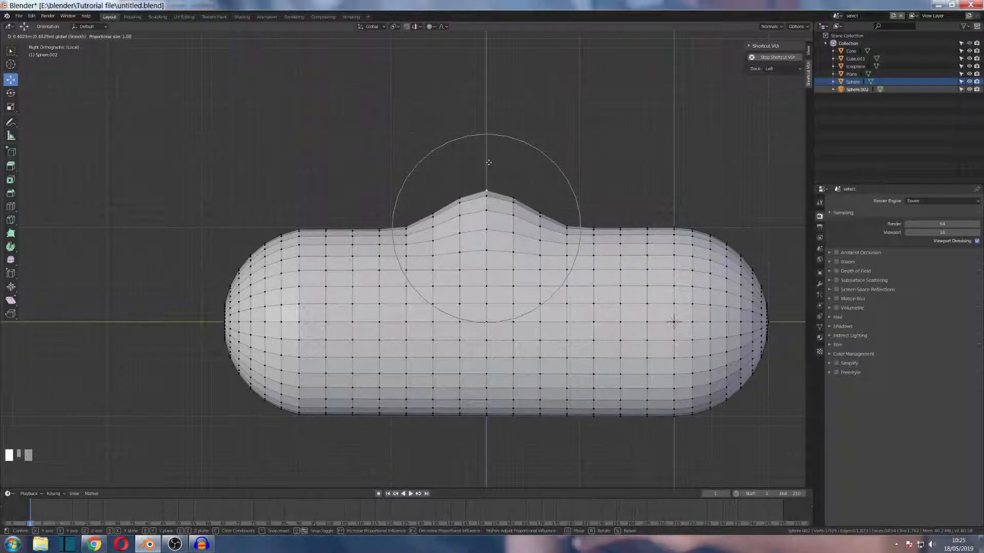
pyautogui.moveTo(489, 162); pyautogui.dragTo(488, 121)
pyautogui.scroll(-3, 390, 154)
pyautogui.moveTo(404, 147); pyautogui.dragTo(417, 173, button='middle')
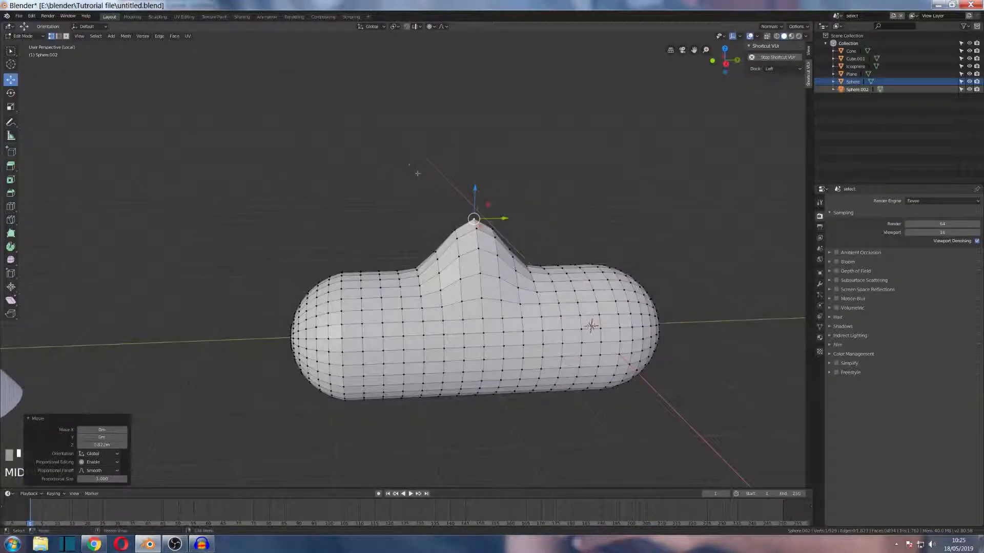
pyautogui.press('KP_3')
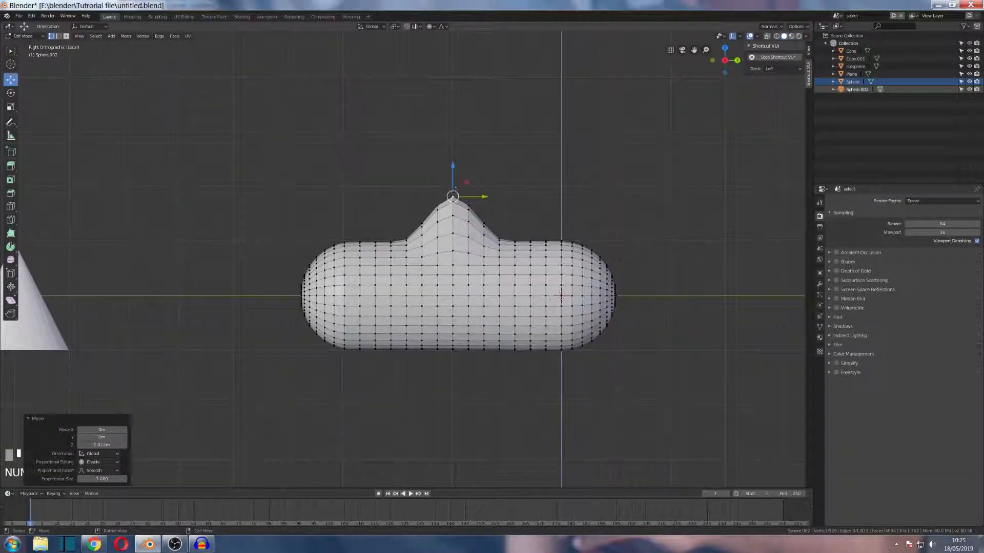
# - Change the proportional editing falloff to Sphere
pyautogui.press('o')
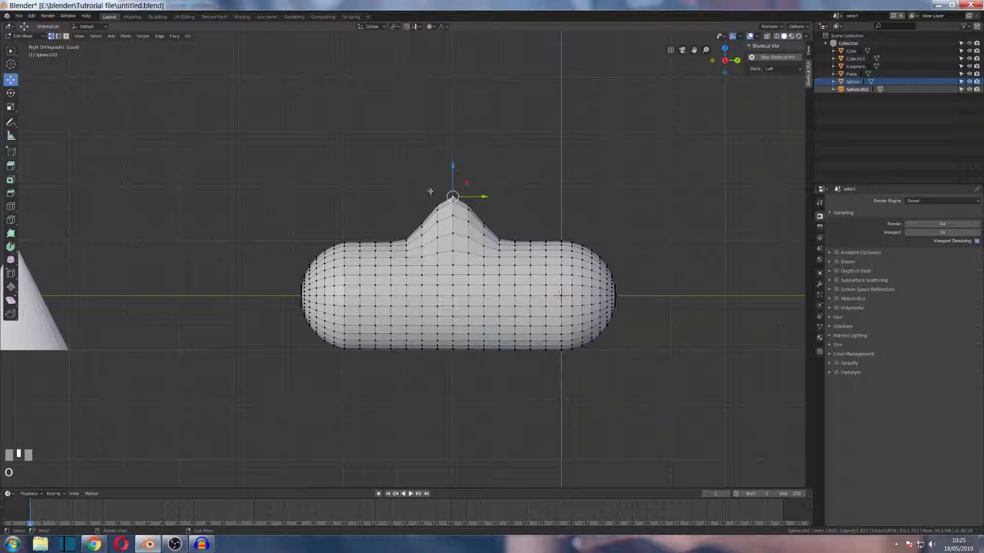
pyautogui.scroll(2, 429, 193)
pyautogui.scroll(-2, 429, 193)
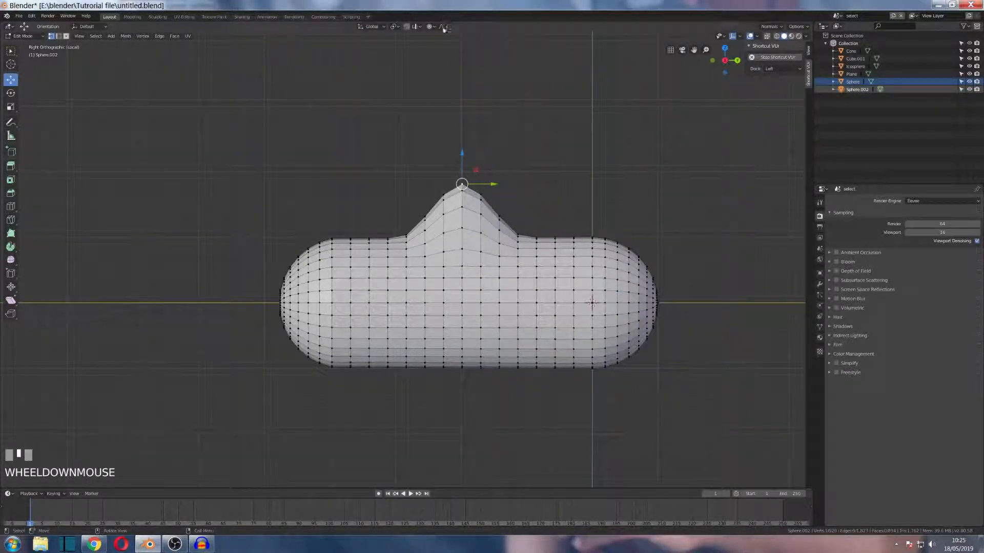
pyautogui.click(444, 28)
pyautogui.click(450, 45)
# - Raise the vertex another 0.48 m or so while varying the influence radius, ending at proportional size 1.21, and undo both proportional moves
pyautogui.moveTo(463, 154); pyautogui.dragTo(462, 139)
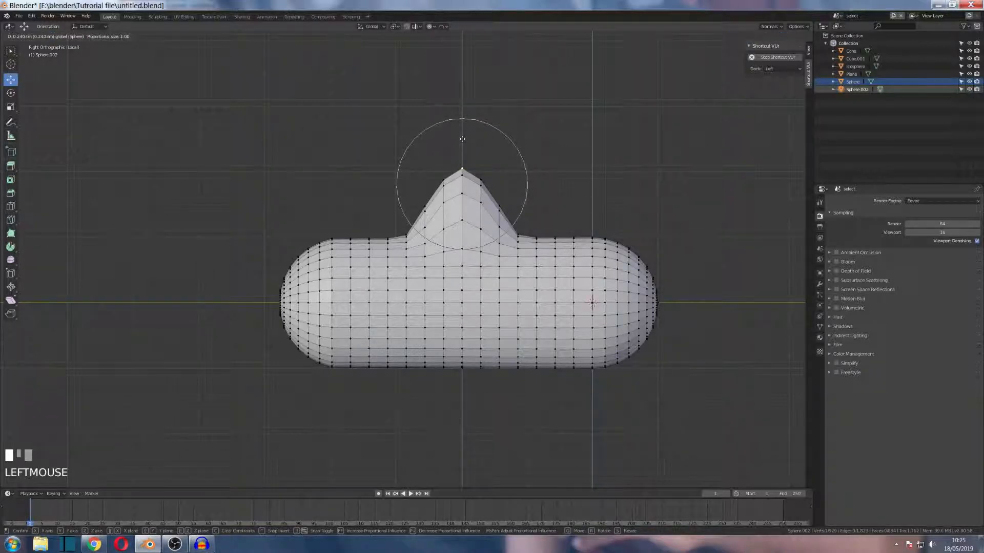
pyautogui.scroll(5, 463, 139)
pyautogui.scroll(-14, 462, 139)
pyautogui.scroll(-2, 462, 139)
pyautogui.scroll(4, 462, 139)
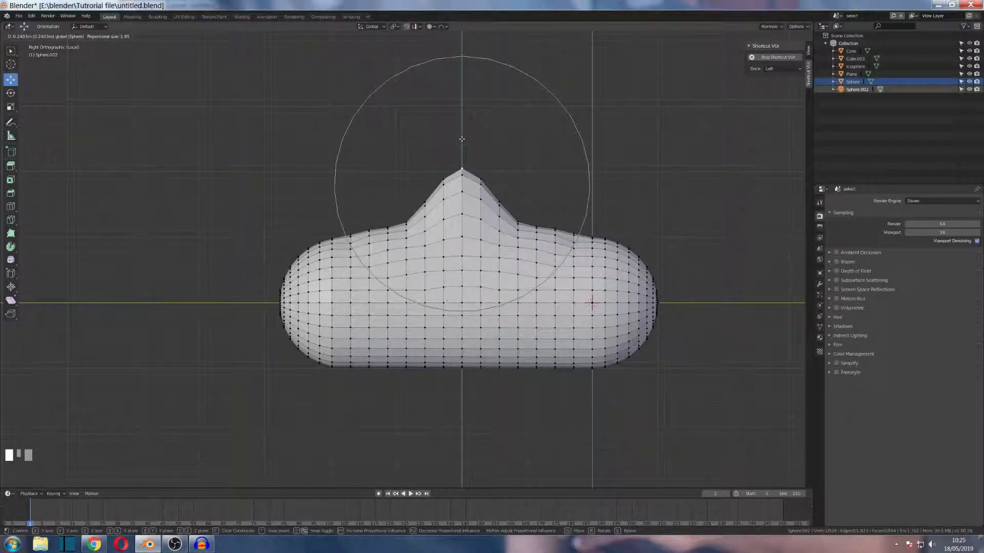
pyautogui.moveTo(461, 140); pyautogui.dragTo(468, 125)
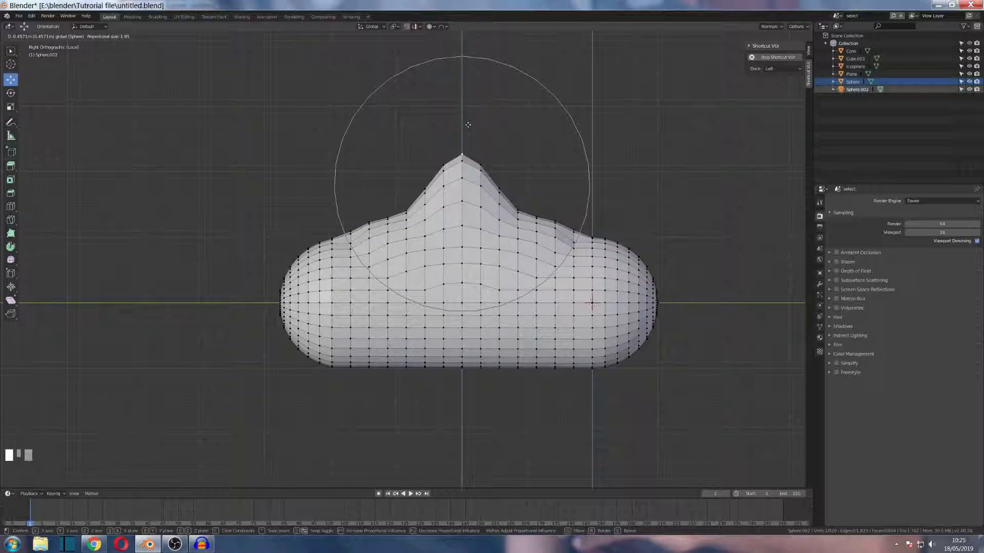
pyautogui.scroll(6, 468, 125)
pyautogui.scroll(-5, 468, 125)
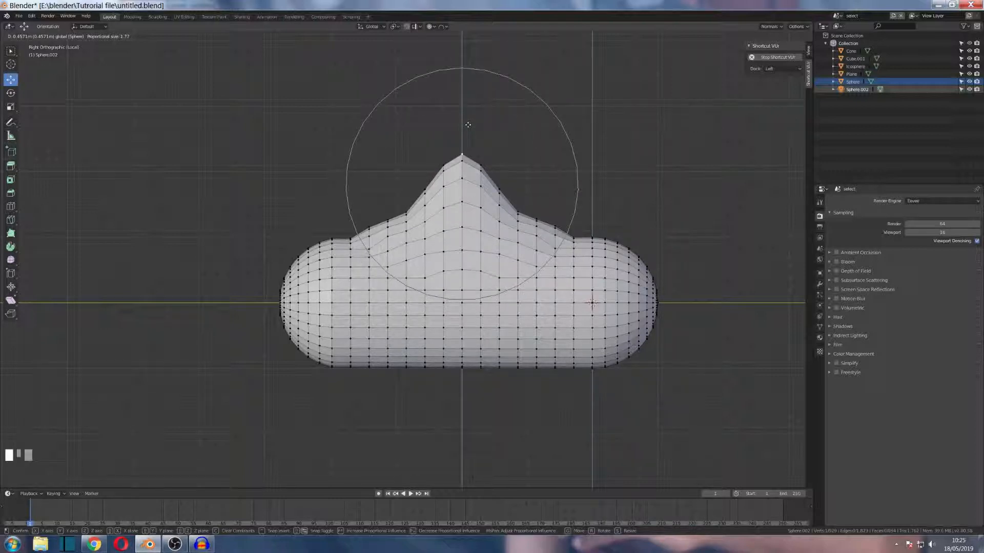
pyautogui.scroll(5, 468, 124)
pyautogui.moveTo(468, 125); pyautogui.dragTo(468, 124)
pyautogui.scroll(-3, 456, 153)
pyautogui.moveTo(422, 126); pyautogui.dragTo(483, 255, button='middle')
pyautogui.scroll(3, 483, 255)
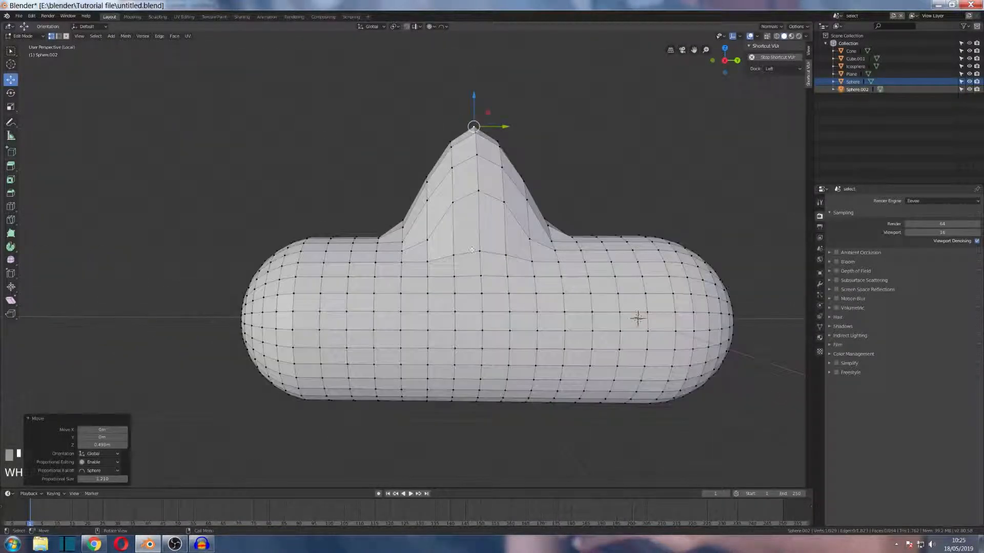
pyautogui.hotkey('ctrl', 'z')
pyautogui.hotkey('ctrl', 'z')
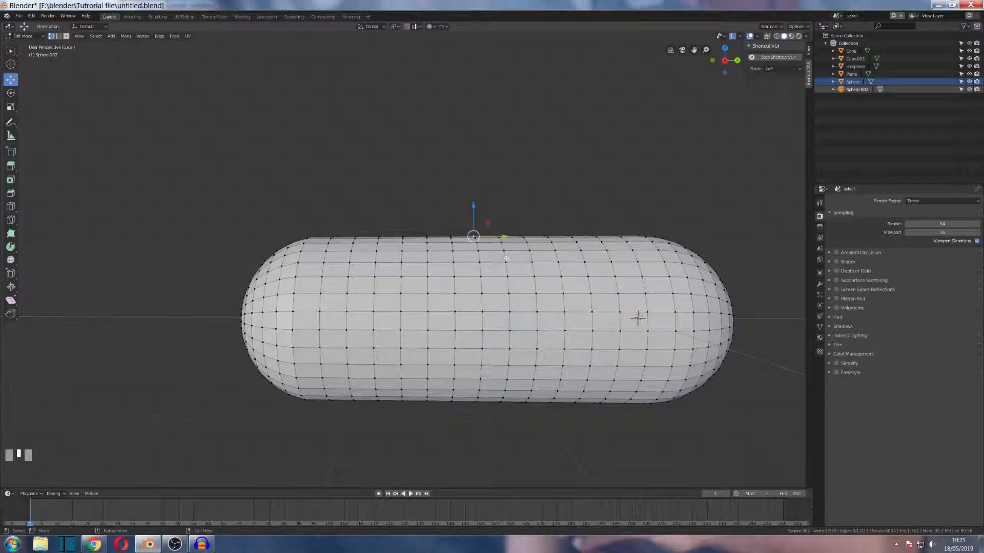
# - Switch to face selection and select a short row of adjacent faces near the middle of the capsule's upper edge
pyautogui.press('1')
pyautogui.press('3')
pyautogui.click(466, 256)
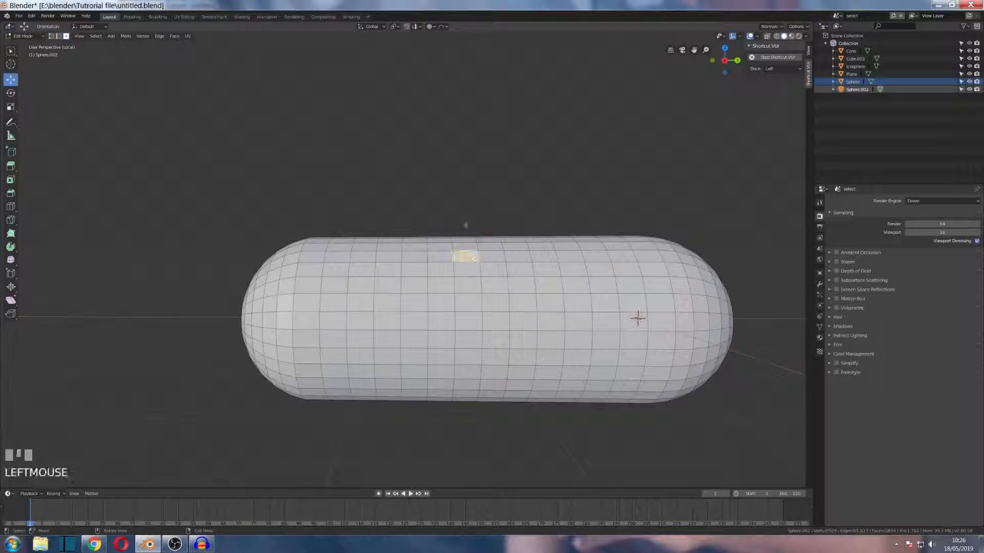
pyautogui.click(505, 257)
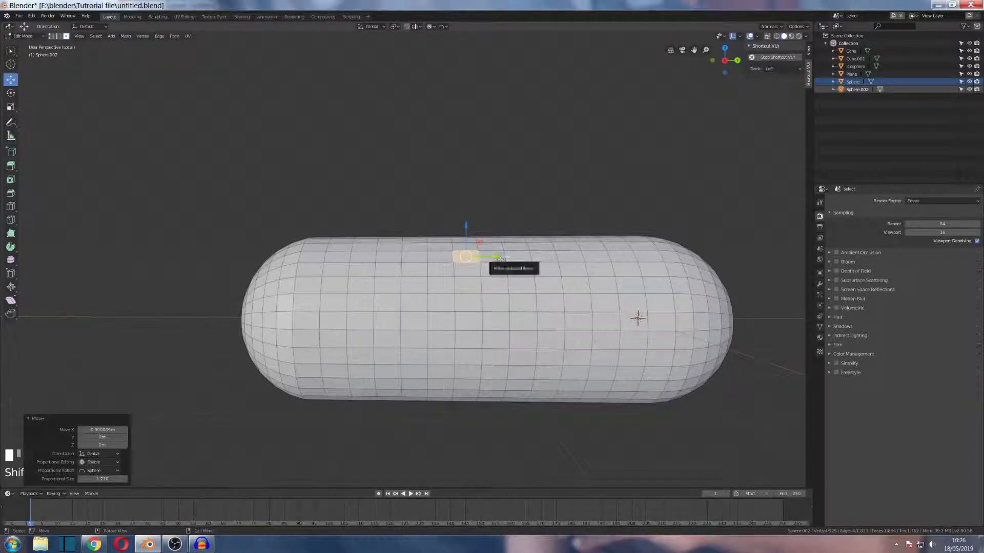
pyautogui.keyDown('shift'); pyautogui.click(510, 256); pyautogui.keyUp('shift')
pyautogui.keyDown('shift'); pyautogui.click(470, 258); pyautogui.keyUp('shift')
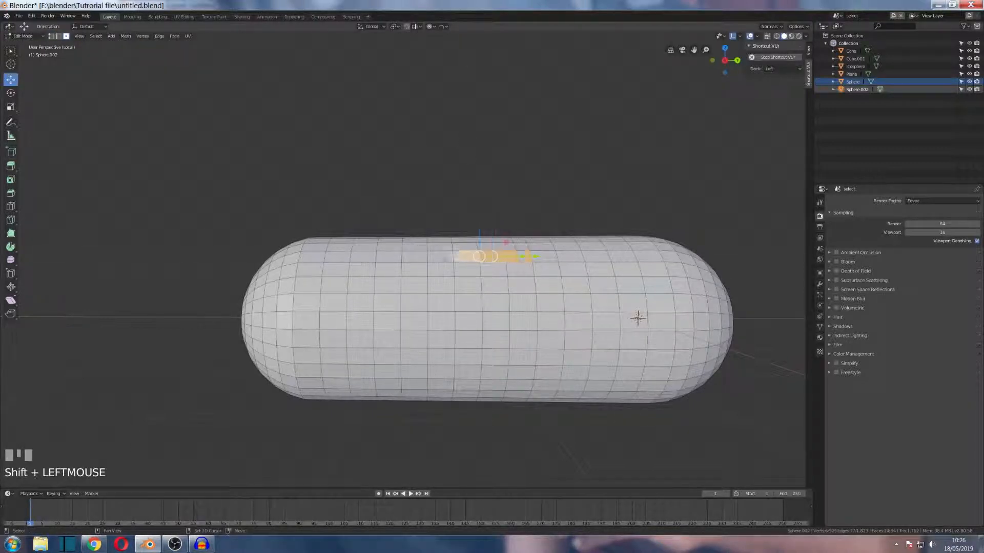
# - Add the three faces directly below the selected row to the selection and hide the whole block of faces
pyautogui.keyDown('shift'); pyautogui.click(469, 269); pyautogui.keyUp('shift')
pyautogui.keyDown('shift'); pyautogui.click(492, 270); pyautogui.keyUp('shift')
pyautogui.keyDown('shift'); pyautogui.click(519, 270); pyautogui.keyUp('shift')
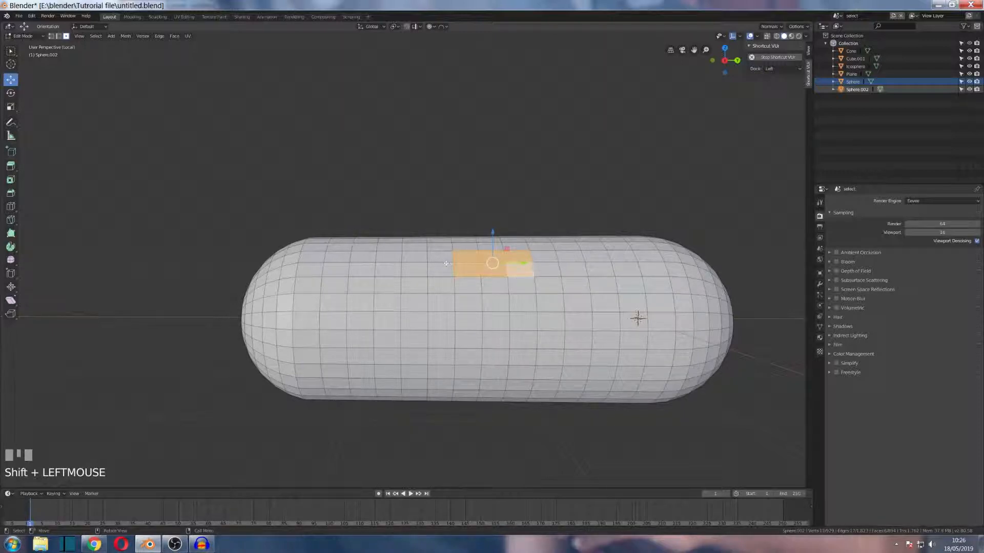
pyautogui.press('h')
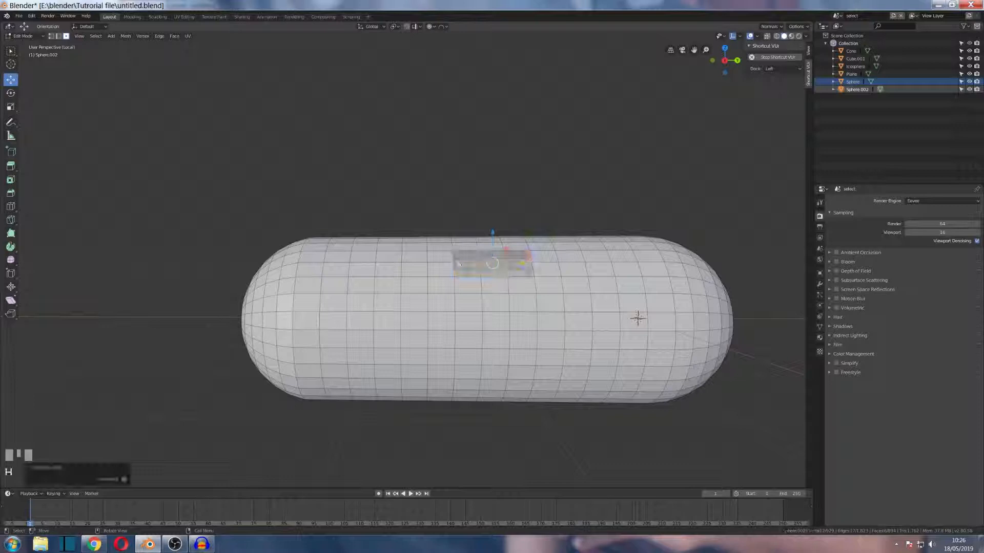
# - In vertex selection, raise the vertex above the hidden faces about 0.51 m along Z with Sphere falloff and proportional size 1.21
pyautogui.press('1')
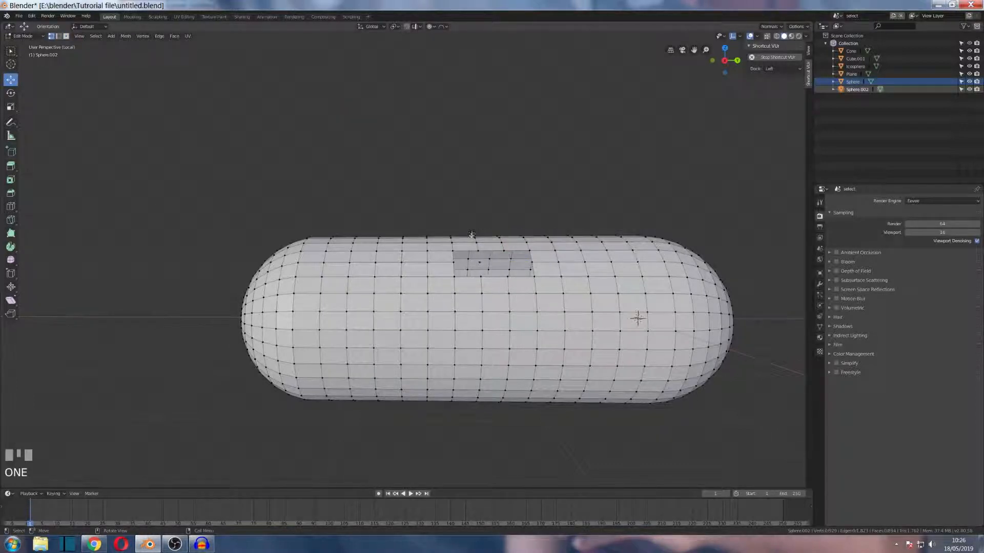
pyautogui.click(474, 236)
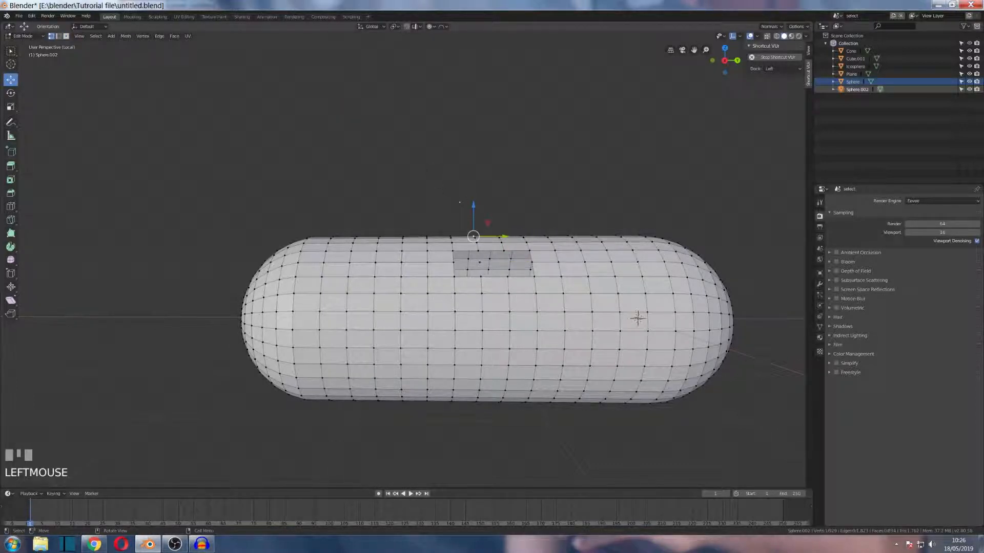
pyautogui.moveTo(472, 203); pyautogui.dragTo(474, 163)
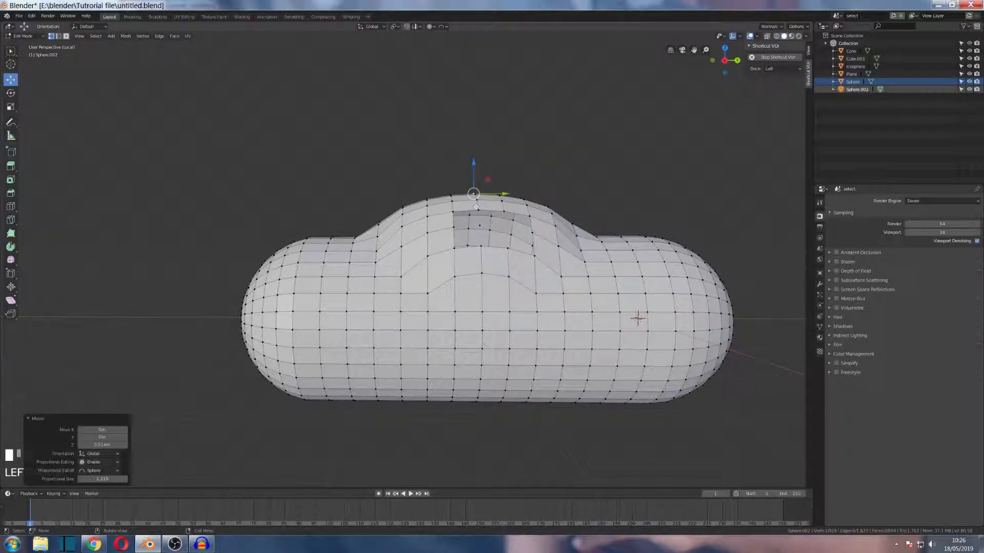
# - Reveal the hidden faces to inspect how they sit against the bulge, and undo both the reveal and the vertex move
pyautogui.press('h')
pyautogui.hotkey('alt', 'h')
pyautogui.scroll(-3, 492, 251)
pyautogui.moveTo(492, 251); pyautogui.dragTo(512, 259, button='middle')
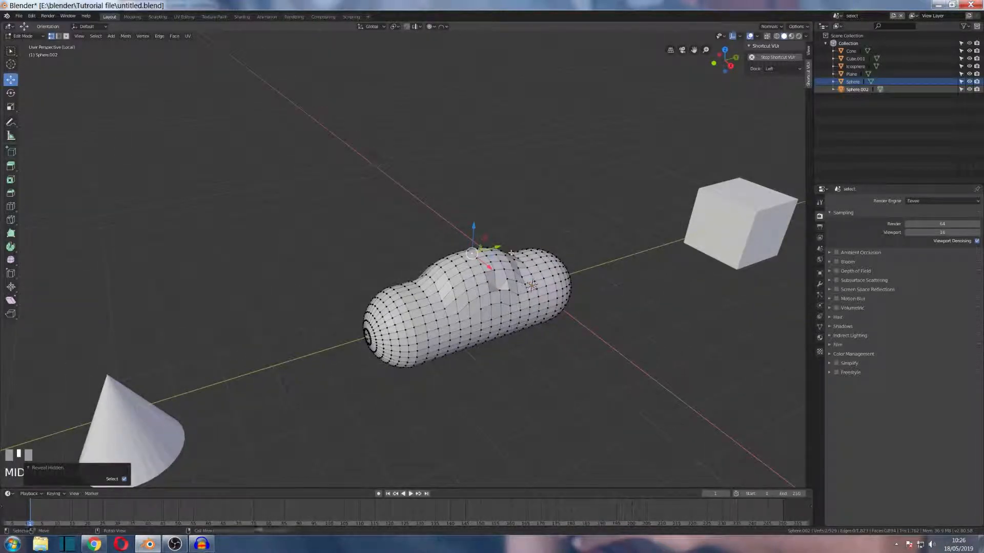
pyautogui.hotkey('ctrl', 'z')
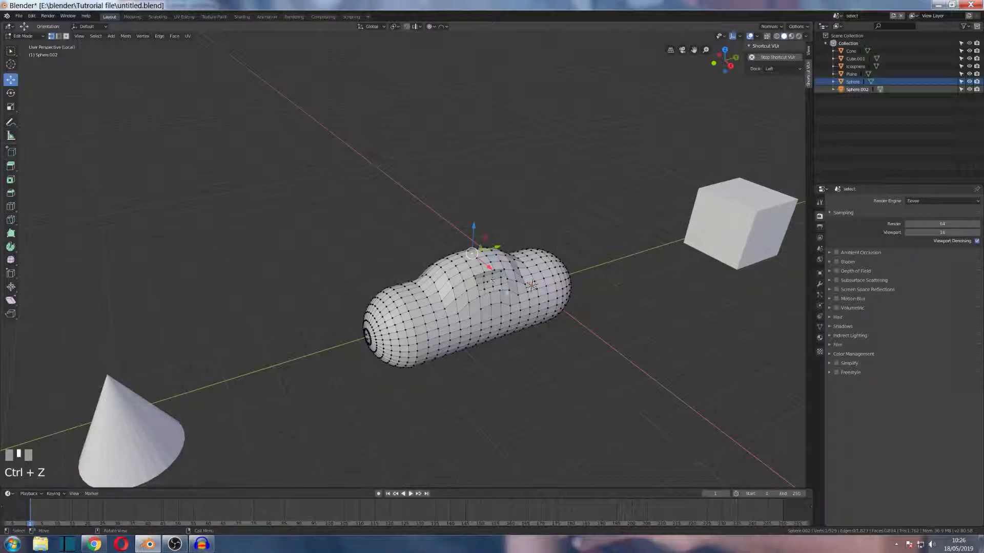
pyautogui.moveTo(490, 289); pyautogui.dragTo(457, 272, button='middle')
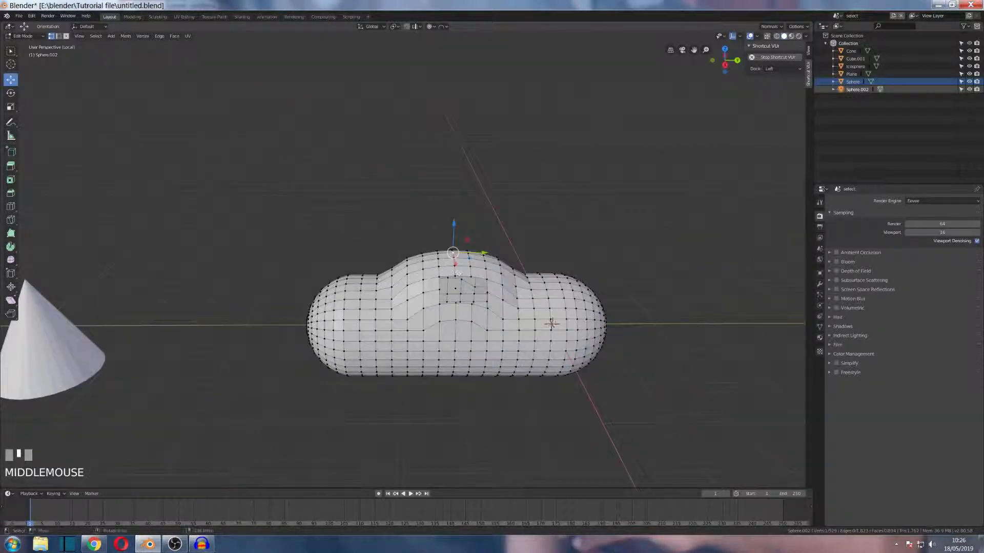
pyautogui.hotkey('ctrl', 'z')
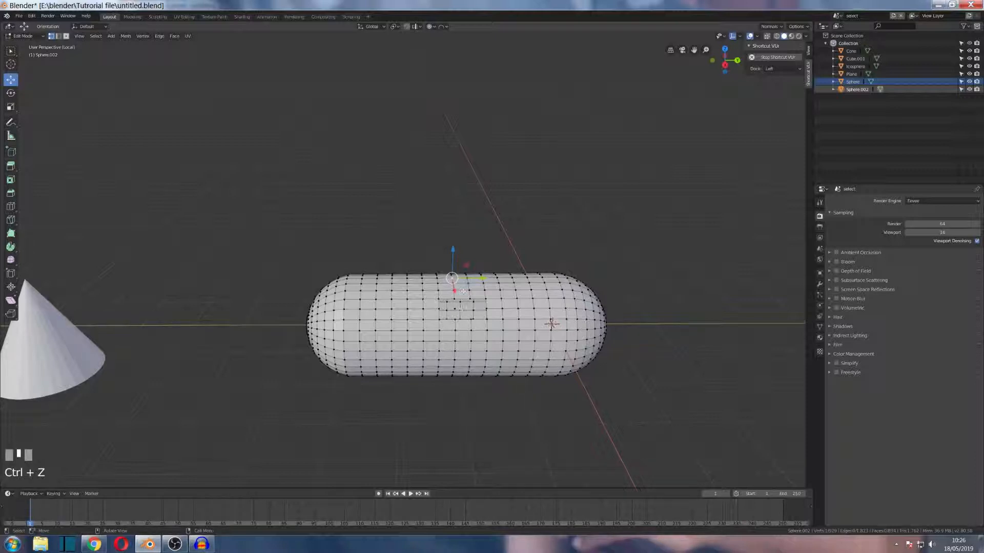
# - In right orthographic view, raise the same vertex about 0.43 m along Z with the Sphere influence reduced to proportional size 0.424
pyautogui.scroll(3, 463, 294)
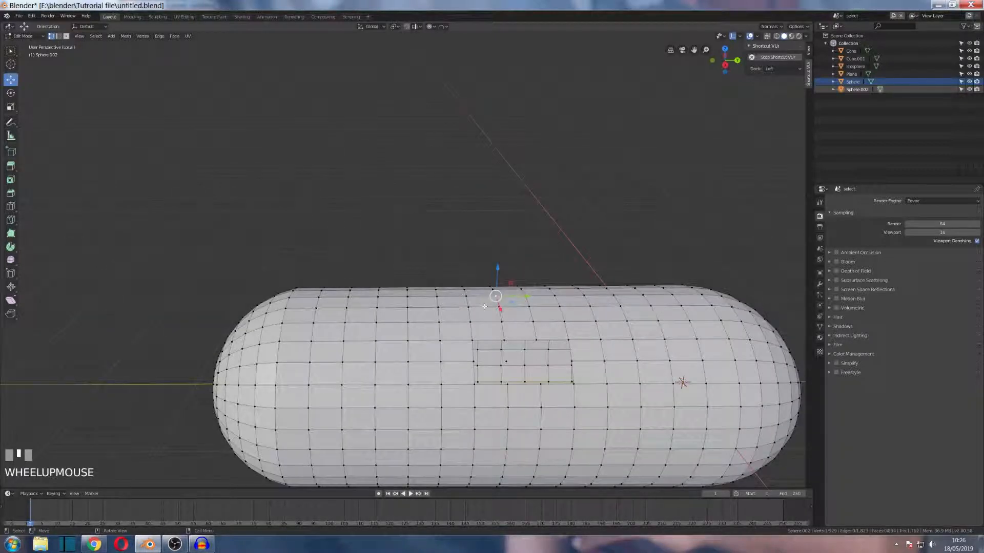
pyautogui.press('KP_3')
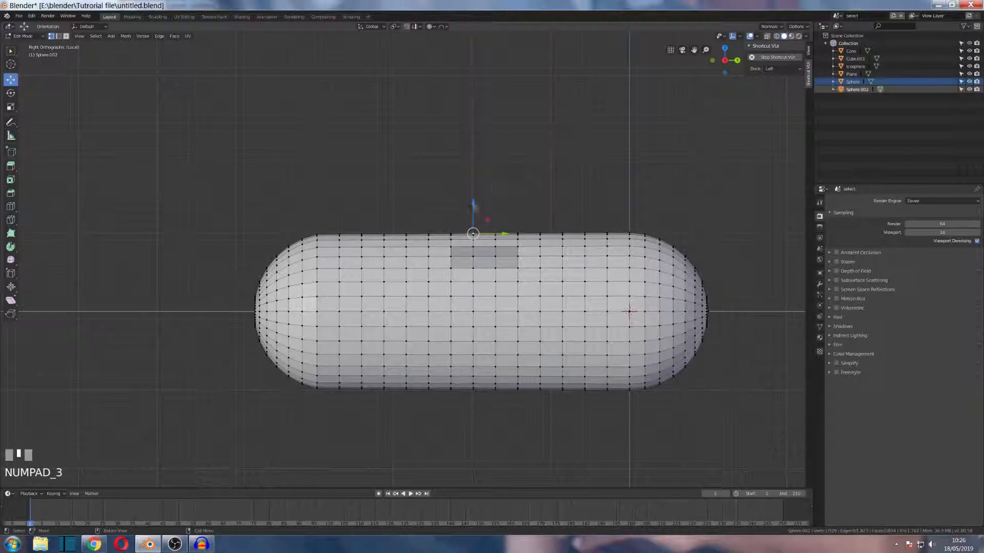
pyautogui.moveTo(473, 204); pyautogui.dragTo(480, 169)
pyautogui.scroll(11, 474, 198)
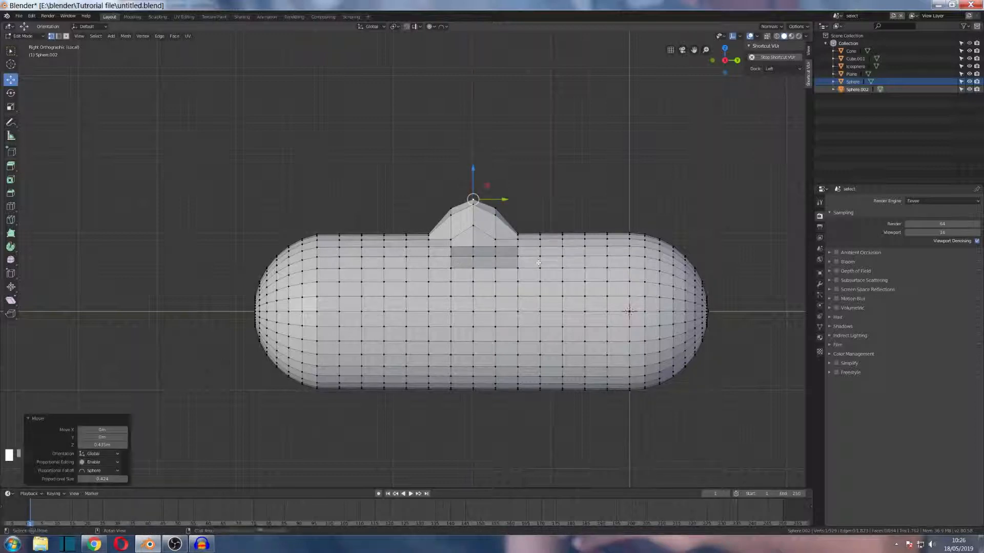
# - Reveal the hidden faces of the capsule and inspect the mesh around the small bulge
pyautogui.press('h')
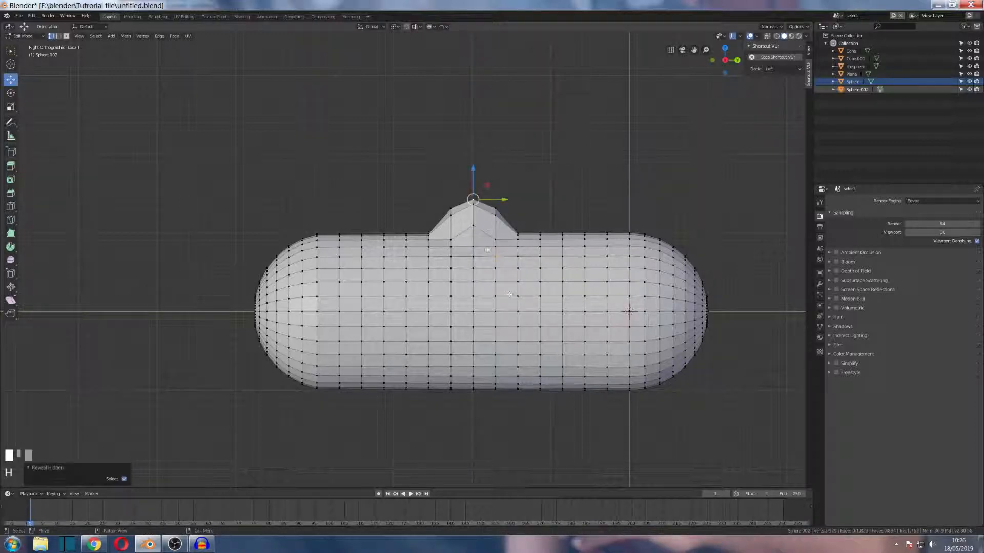
pyautogui.hotkey('alt', 'h')
pyautogui.scroll(1, 528, 260)
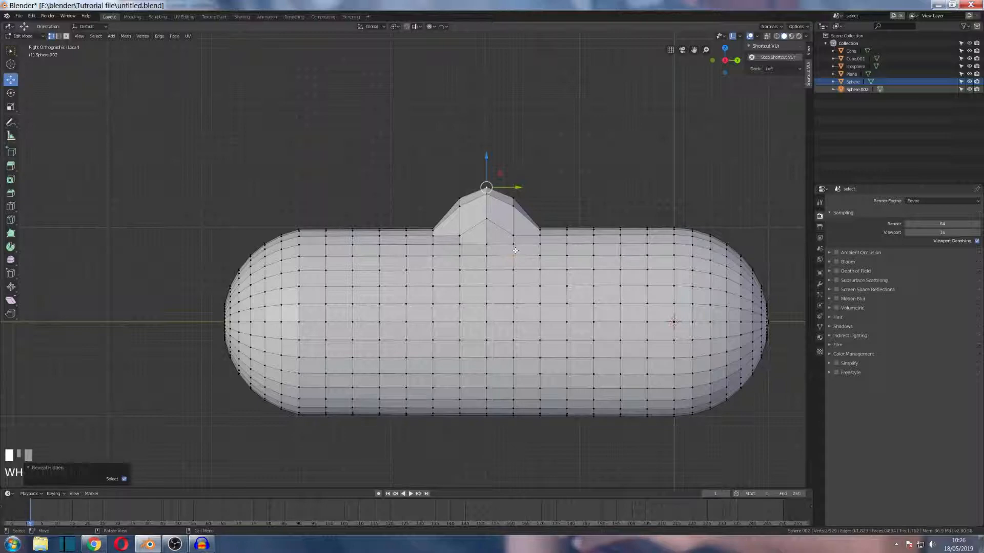
pyautogui.scroll(-4, 466, 260)
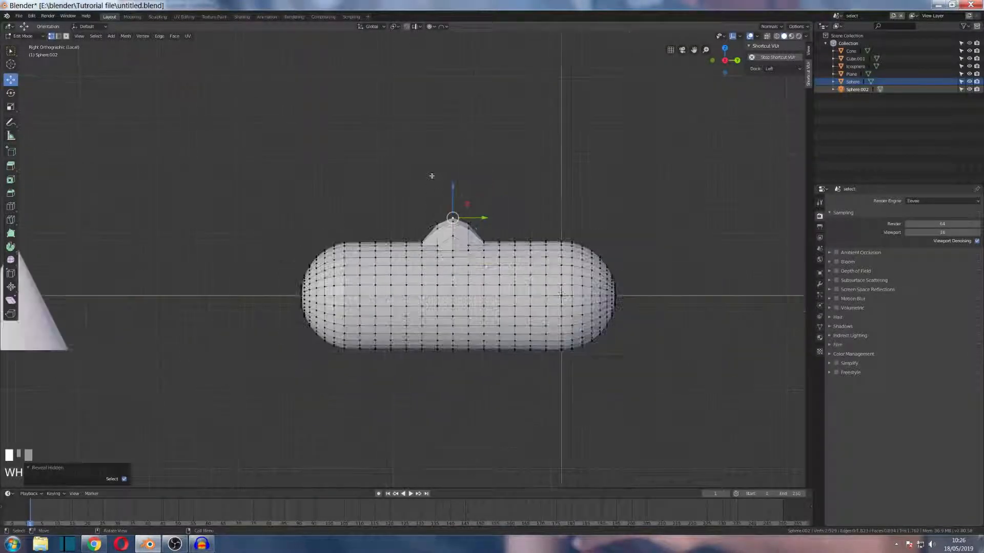
pyautogui.moveTo(429, 173)
pyautogui.mouseDown(button='middle')
pyautogui.moveTo(468, 180)
pyautogui.moveTo(443, 185)
pyautogui.mouseUp(button='middle')
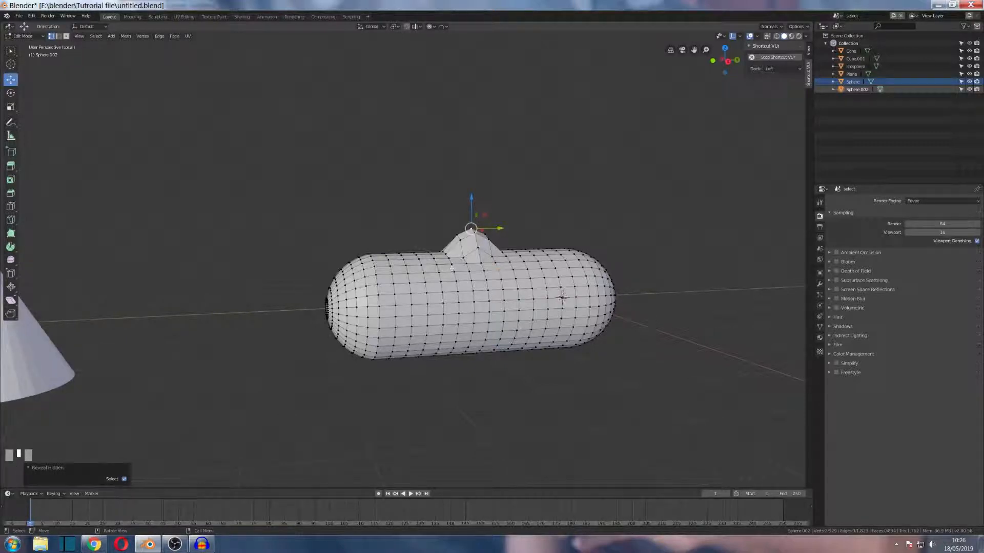
# - From the right side view, look through the snapping, pivot point and transform orientation options
pyautogui.press('KP_3')
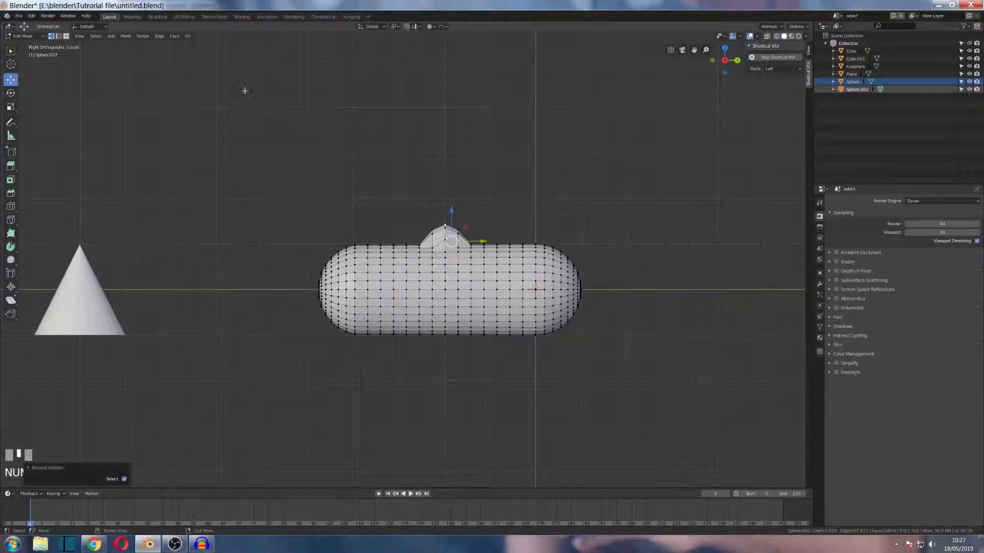
pyautogui.click(420, 27)
pyautogui.click(421, 27)
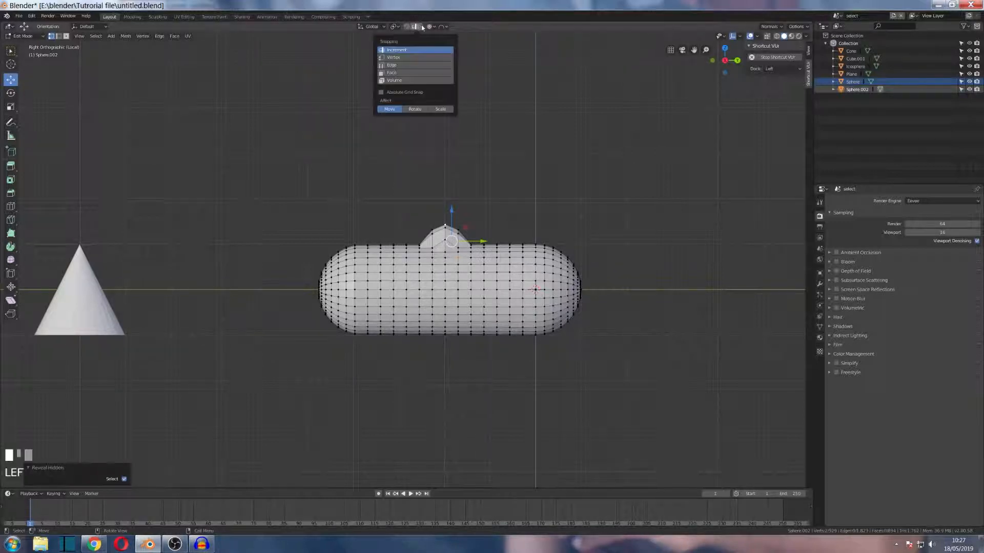
pyautogui.click(394, 26)
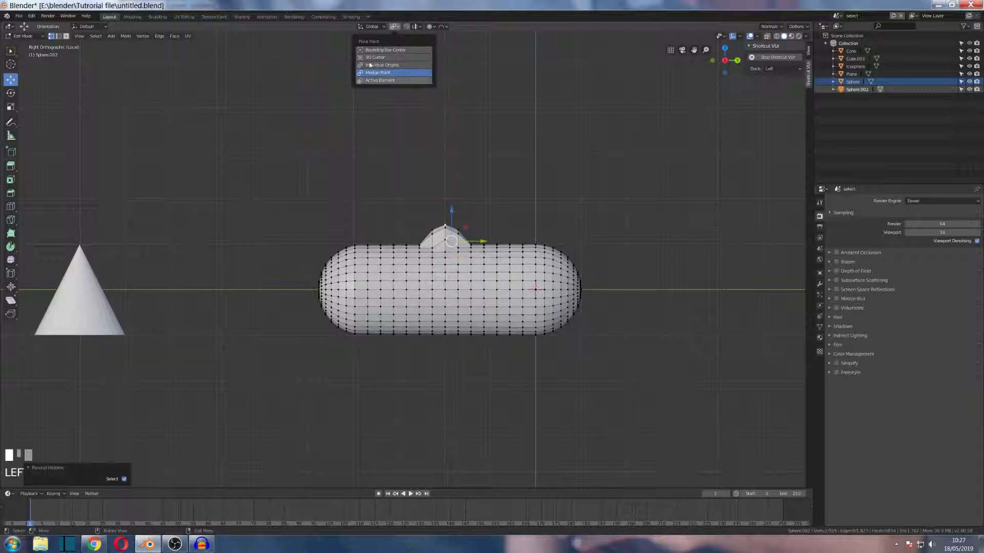
pyautogui.click(384, 27)
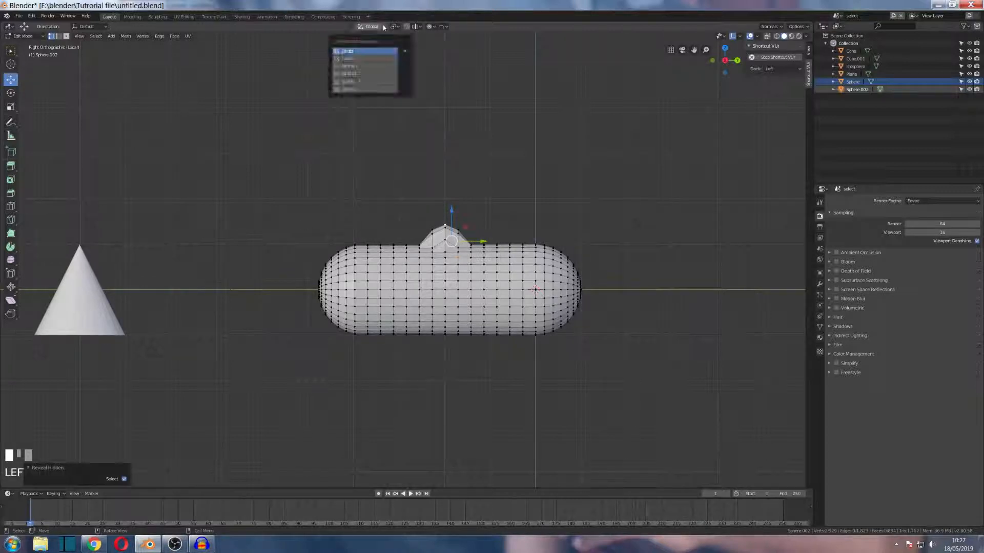